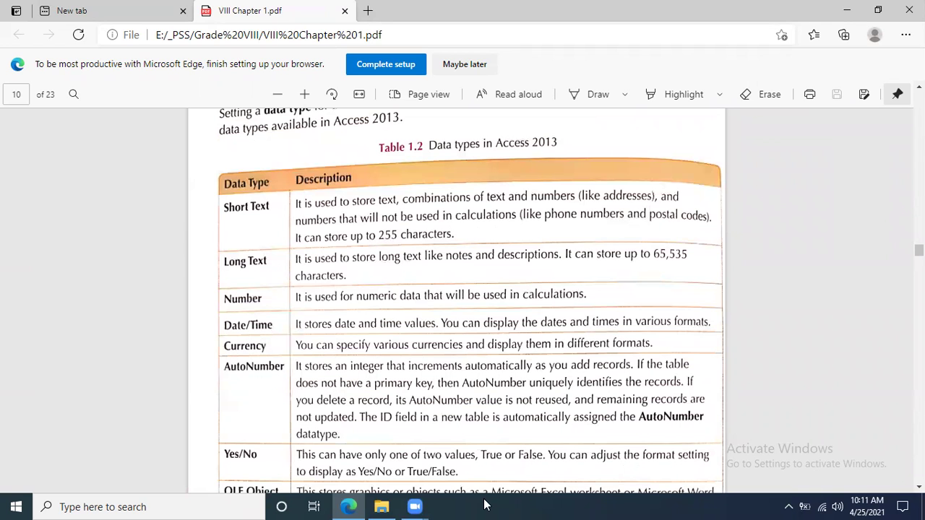
Review Table 1.2 in the chapter PDF, covering the data types available in Access 2013 and their descriptions.
scroll(411, 216, "down", 1)
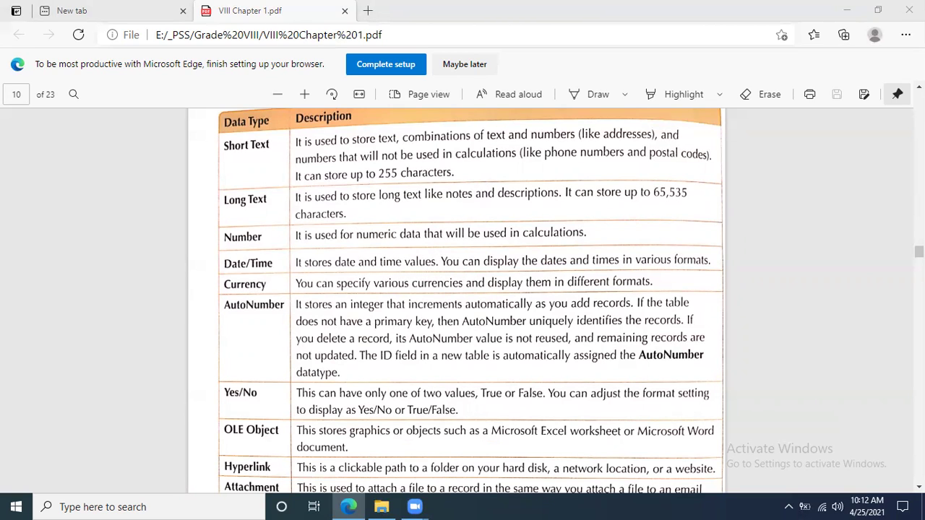
scroll(282, 250, "up", 3)
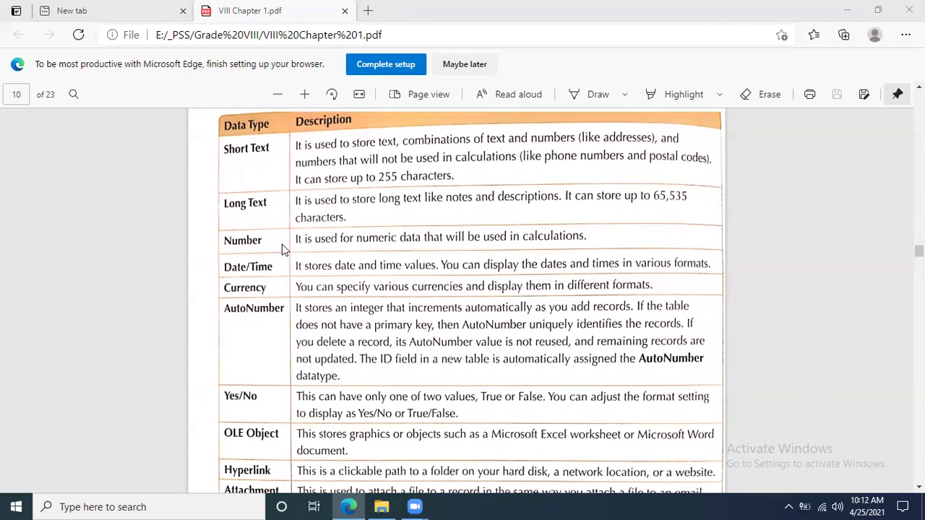
scroll(282, 246, "down", 1)
scroll(282, 250, "up", 2)
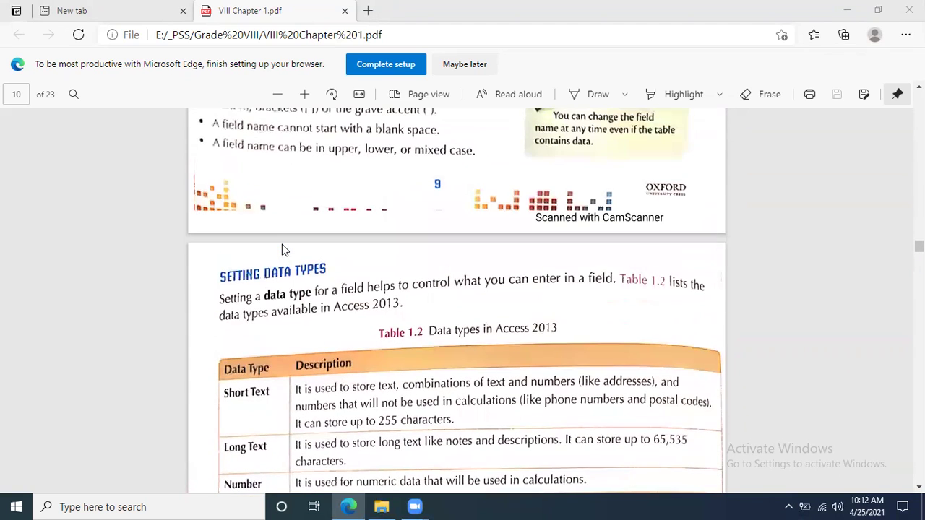
scroll(283, 250, "down", 3)
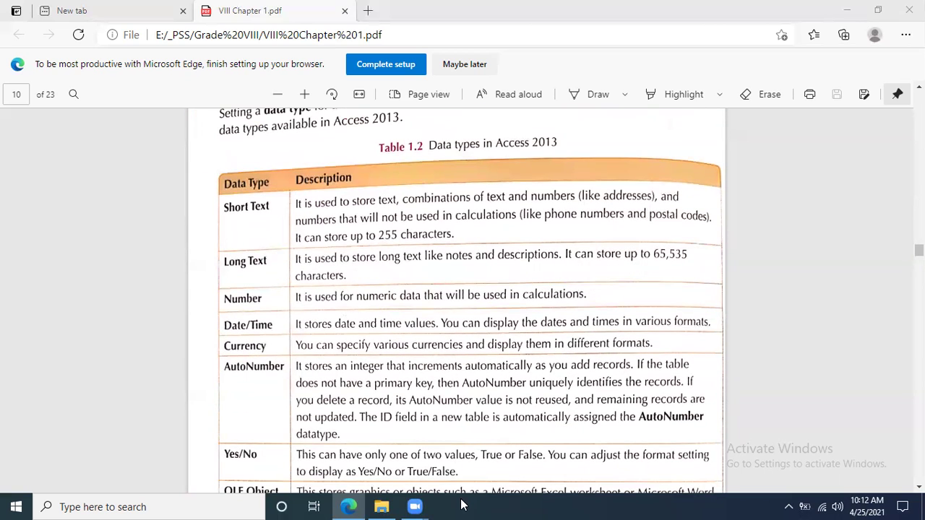
left_click(303, 246)
scroll(390, 224, "down", 5)
scroll(386, 224, "down", 1)
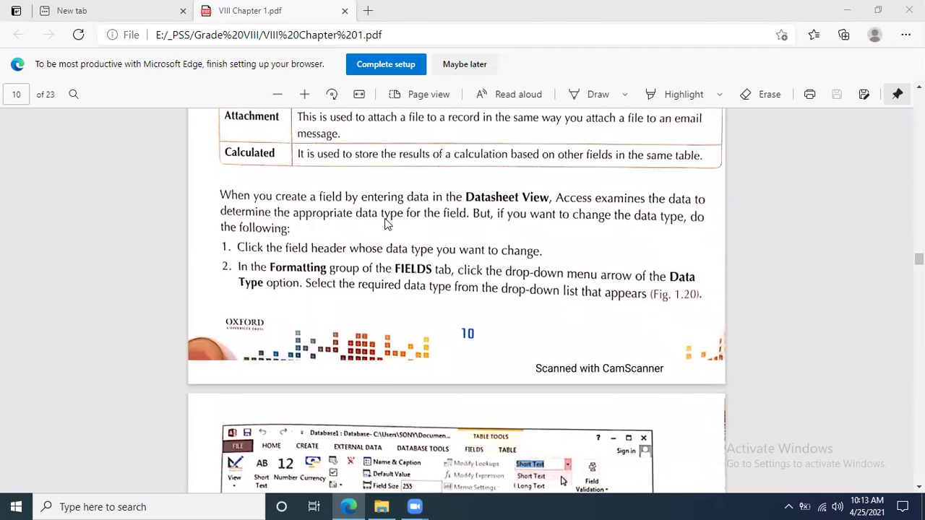
scroll(386, 224, "up", 5)
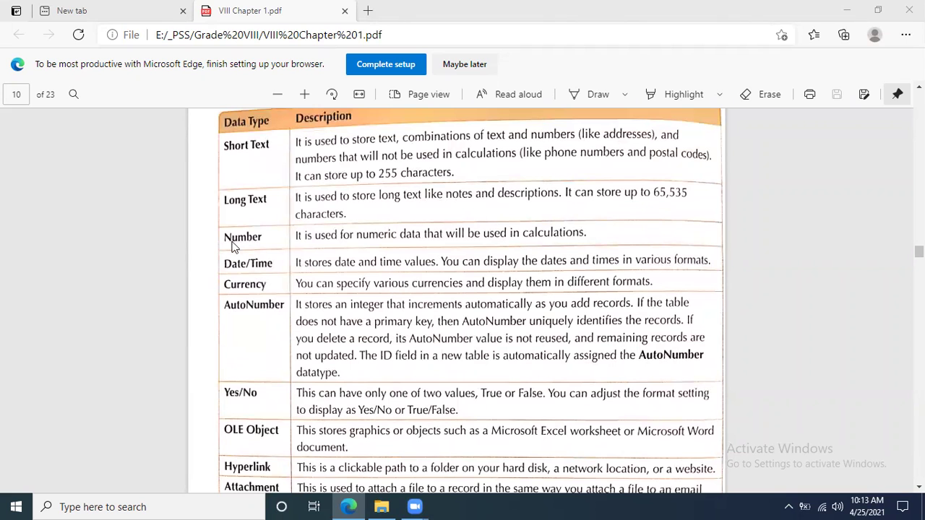
scroll(563, 267, "down", 2)
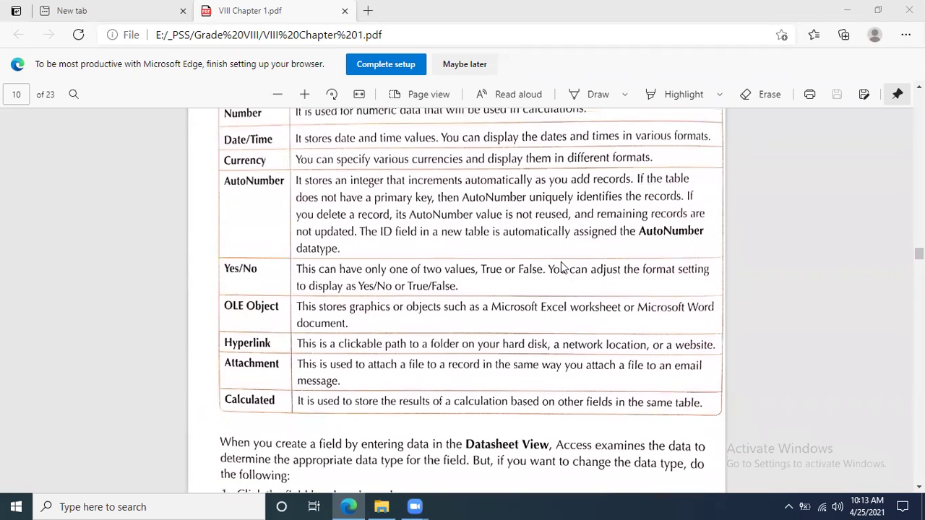
Read the instructions for changing a field's data type and examine the Fig. 1.20 Data Type list.
scroll(561, 266, "down", 8)
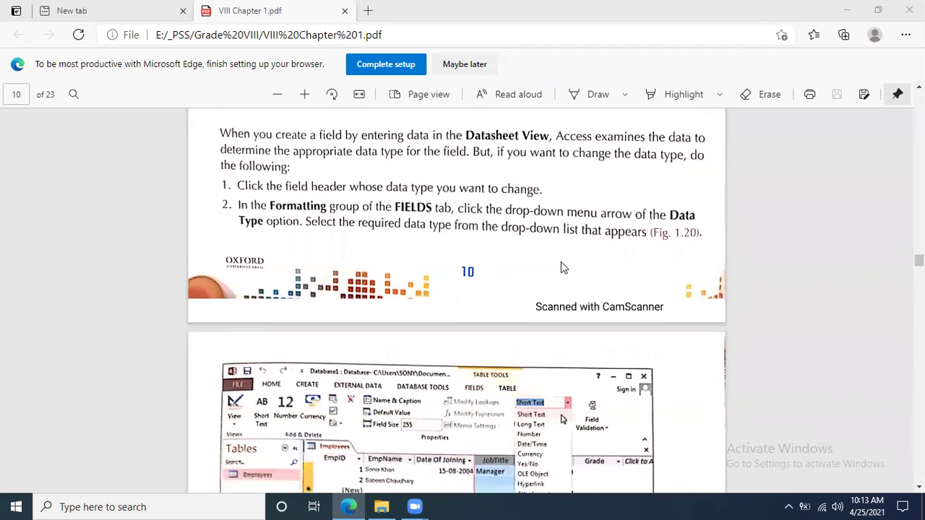
scroll(562, 266, "up", 2)
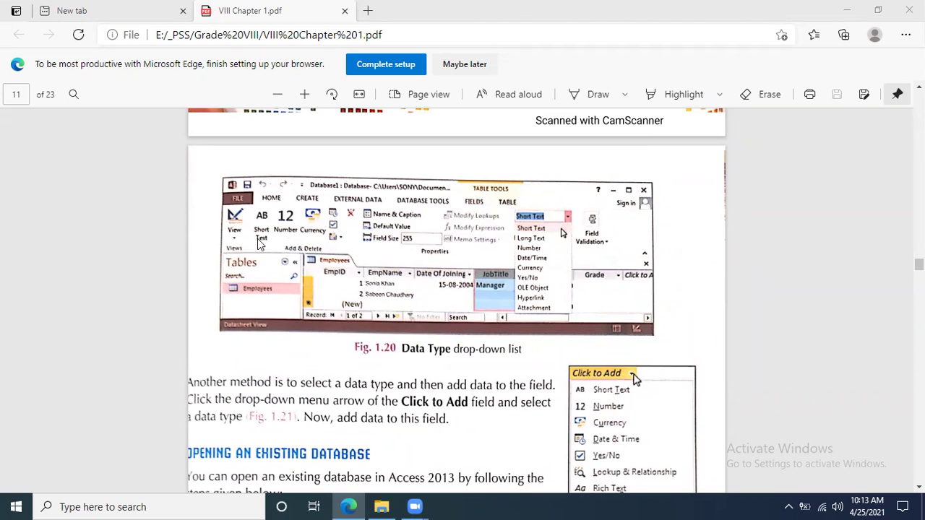
scroll(329, 245, "down", 3)
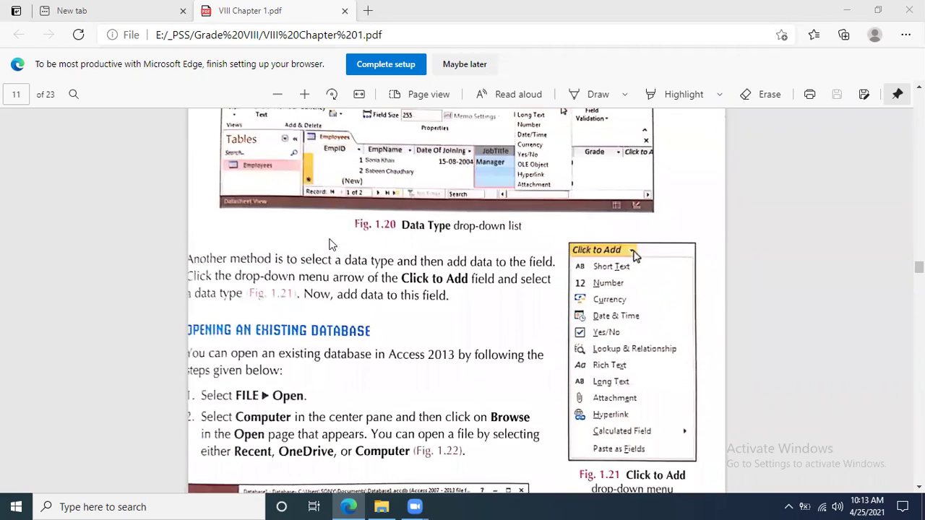
scroll(329, 245, "up", 3)
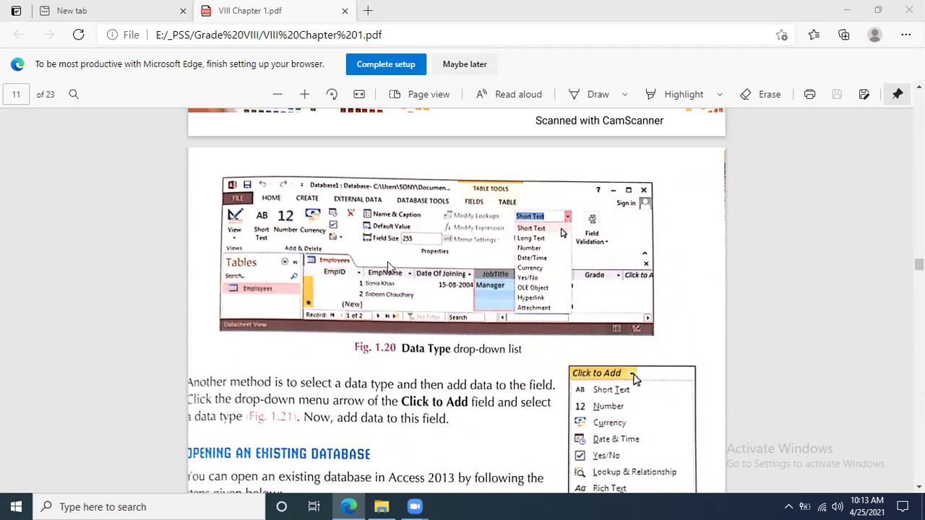
scroll(392, 269, "up", 4)
scroll(427, 262, "down", 1)
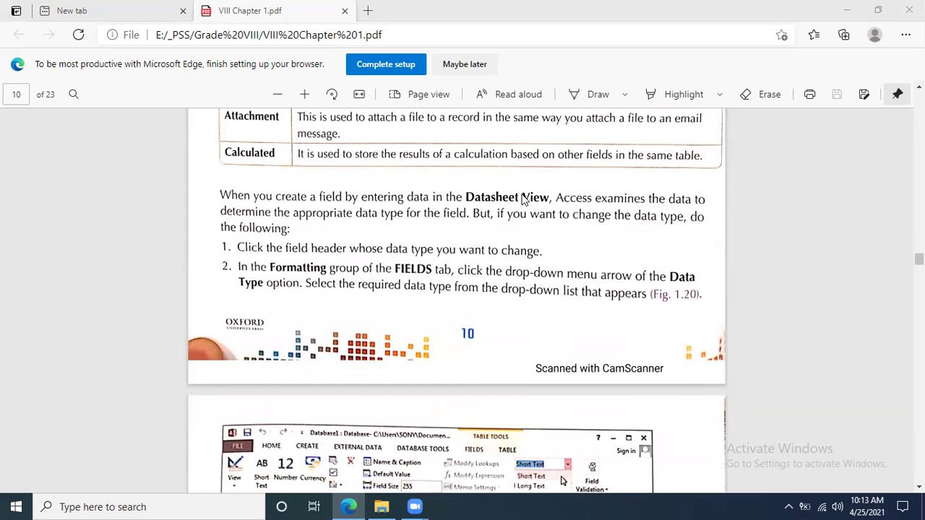
scroll(444, 316, "down", 2)
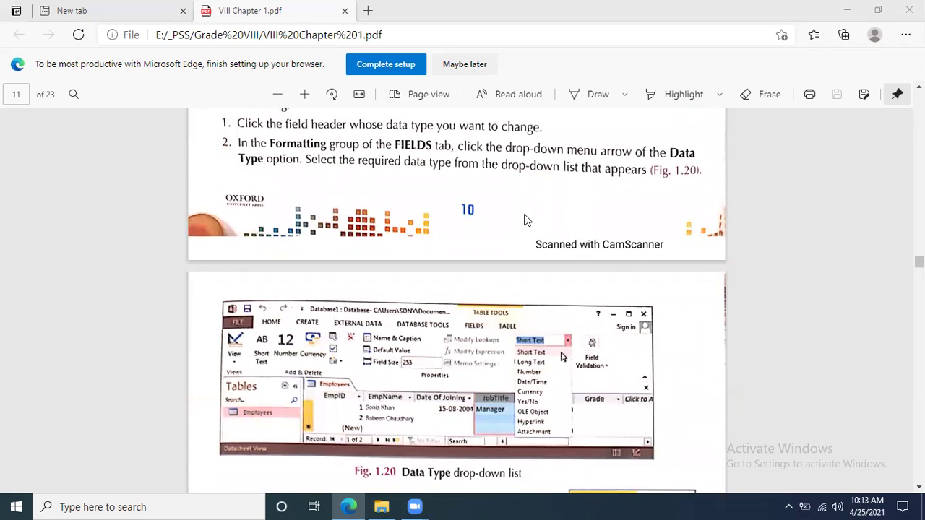
scroll(526, 221, "down", 2)
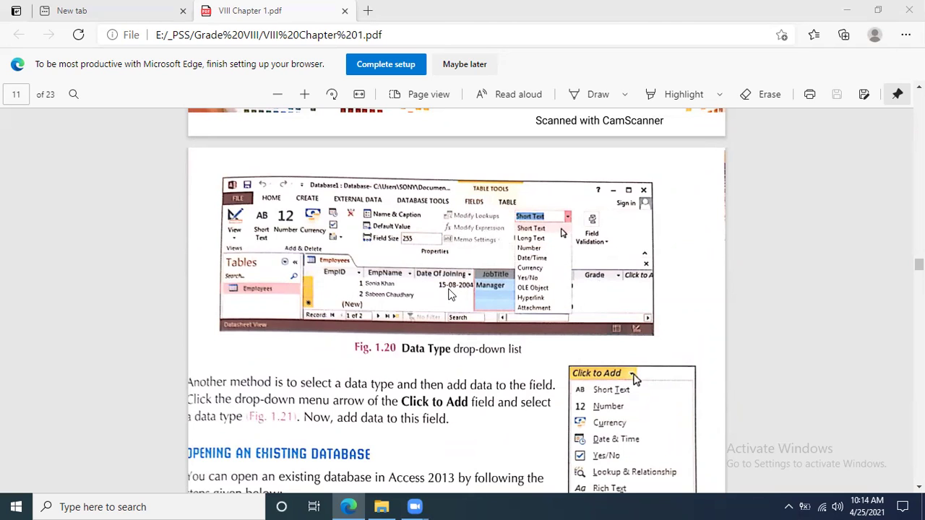
Skim the Opening an Existing Database section and examine the Modifying Table Design section with Fig. 1.23.
scroll(450, 294, "down", 3)
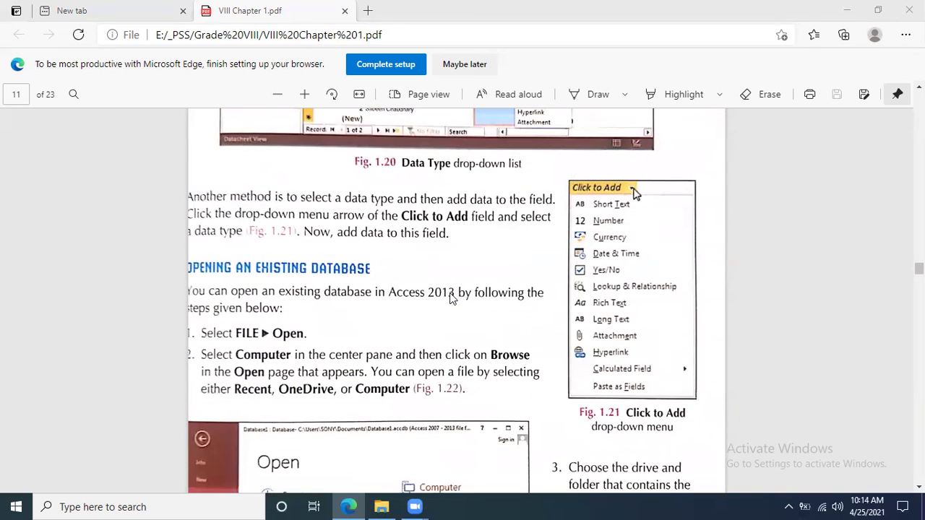
scroll(365, 280, "down", 9)
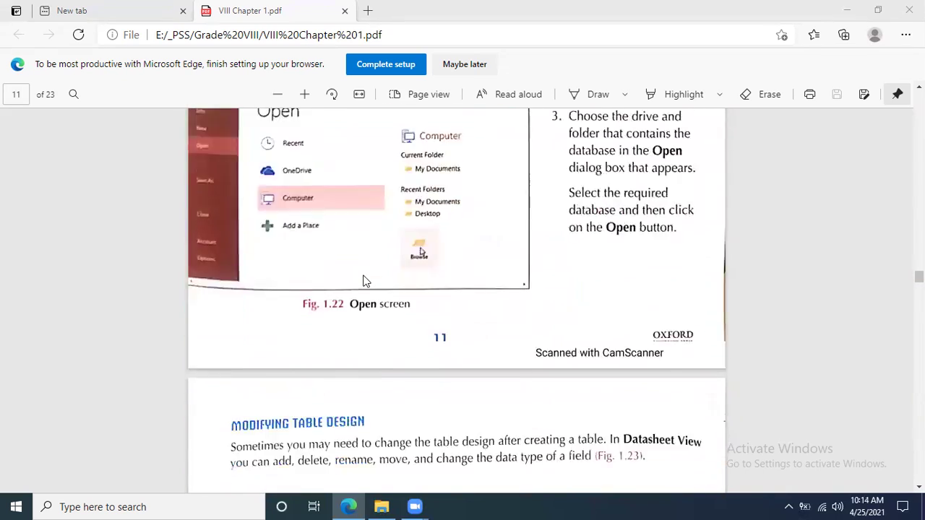
scroll(363, 280, "down", 2)
scroll(363, 280, "up", 2)
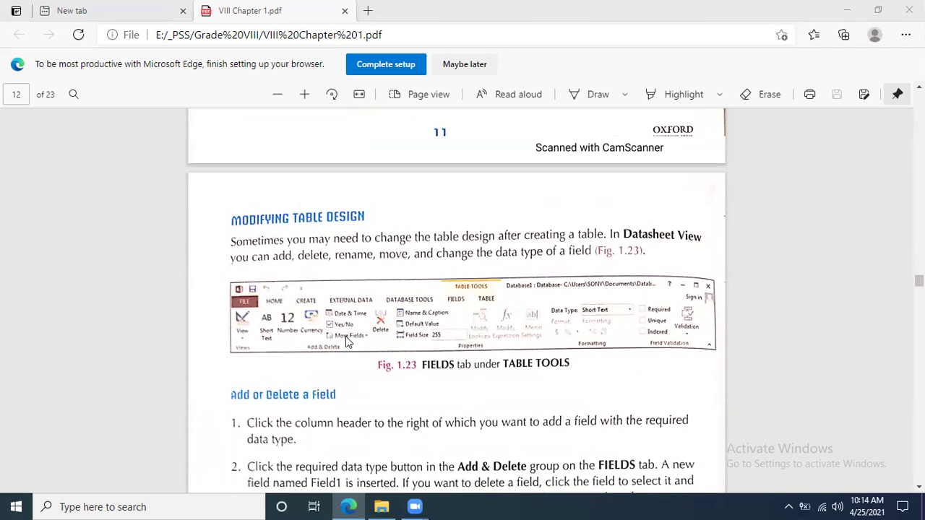
scroll(346, 336, "down", 1)
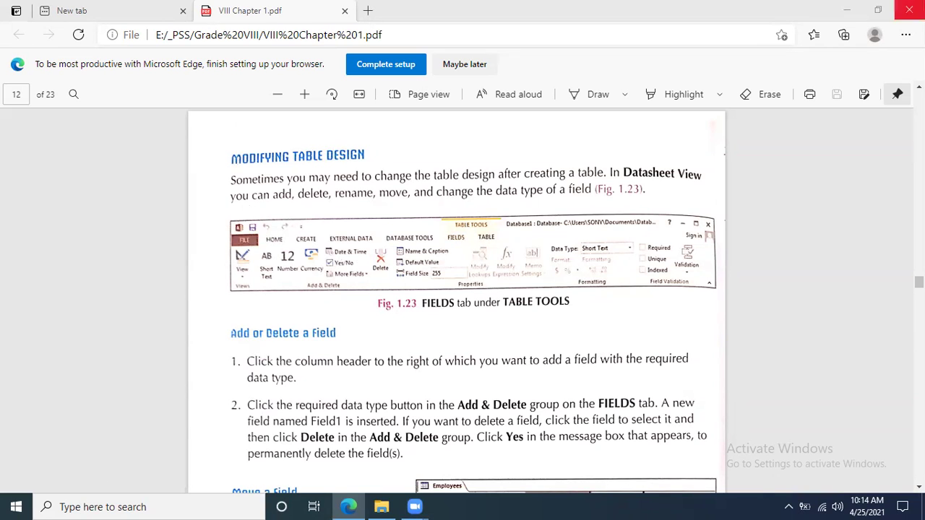
Minimize the PDF and Grade VIII folder windows, switch to Chrome and load google.com in a new tab.
left_click(848, 14)
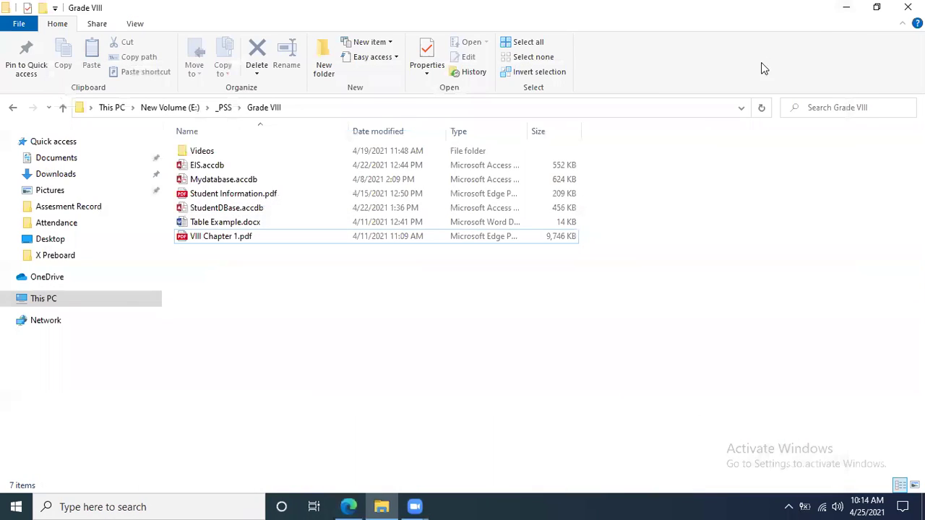
left_click(843, 8)
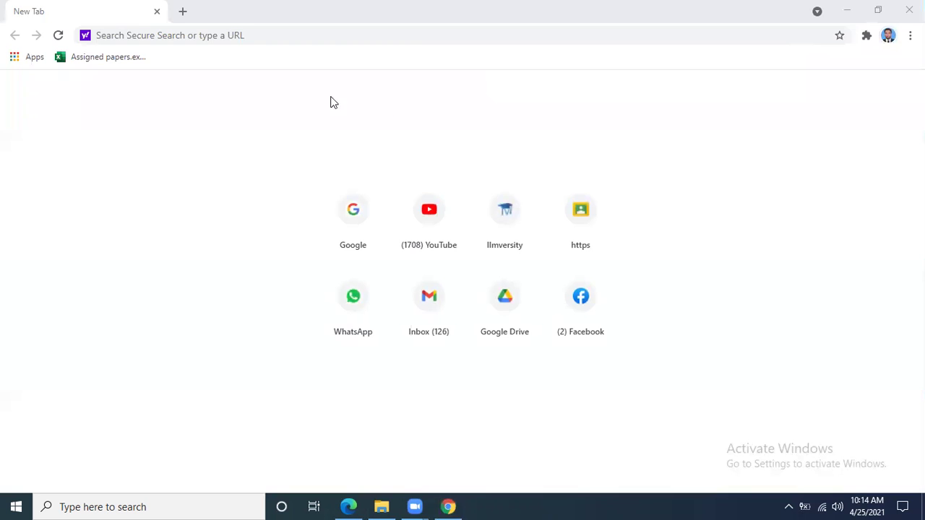
left_click(182, 12)
type("f")
key("BackSpace")
type("g")
key("BackSpace")
key("BackSpace")
type("g")
key("Return")
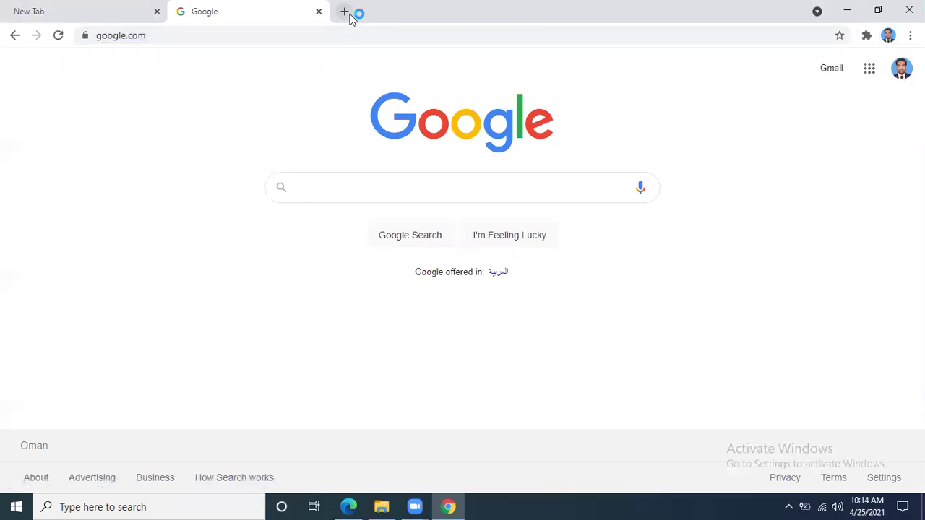
Load classroom.google.com in a new tab and view the classwork of the VIII-B PSS Computer Science class.
left_click(345, 13)
type("classroom.google.com")
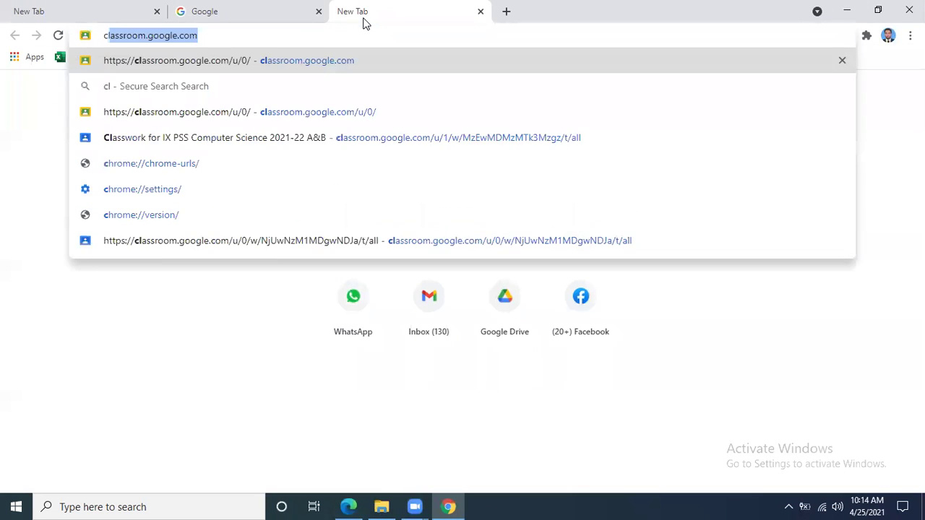
key("Return")
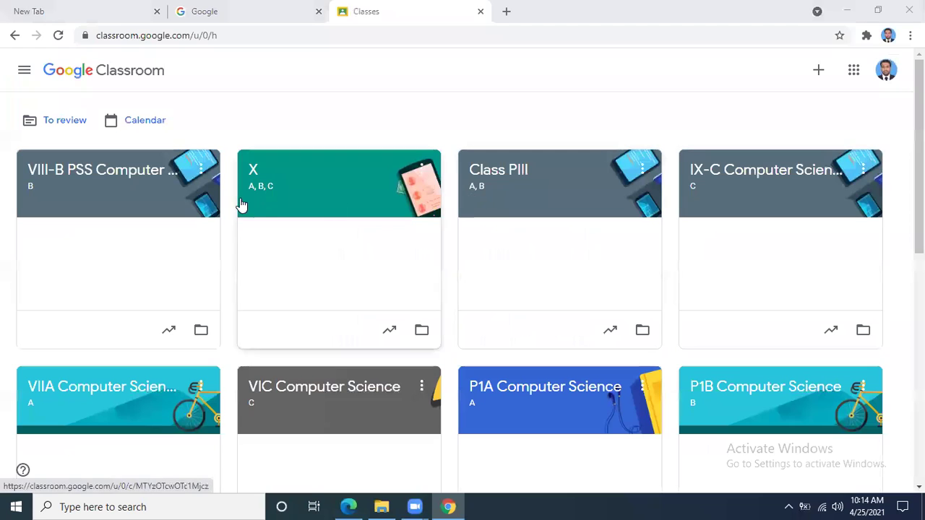
left_click(125, 177)
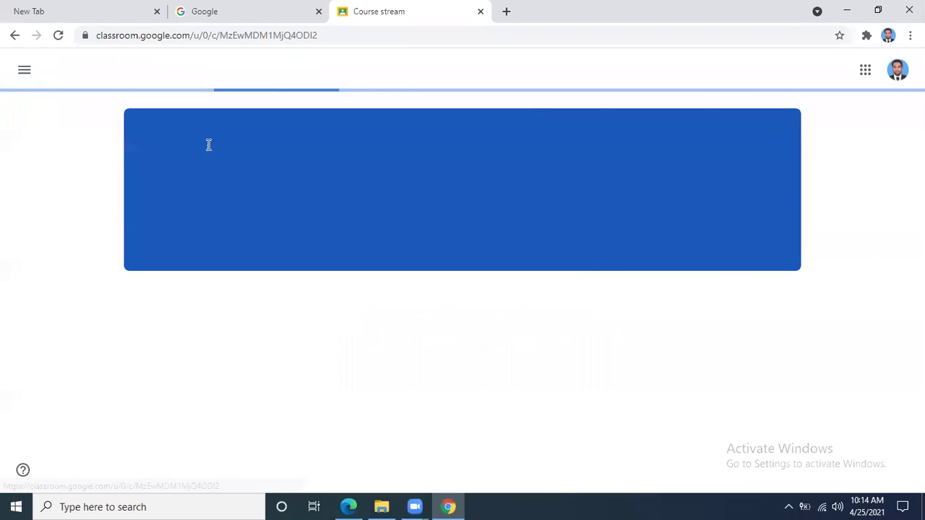
left_click(420, 74)
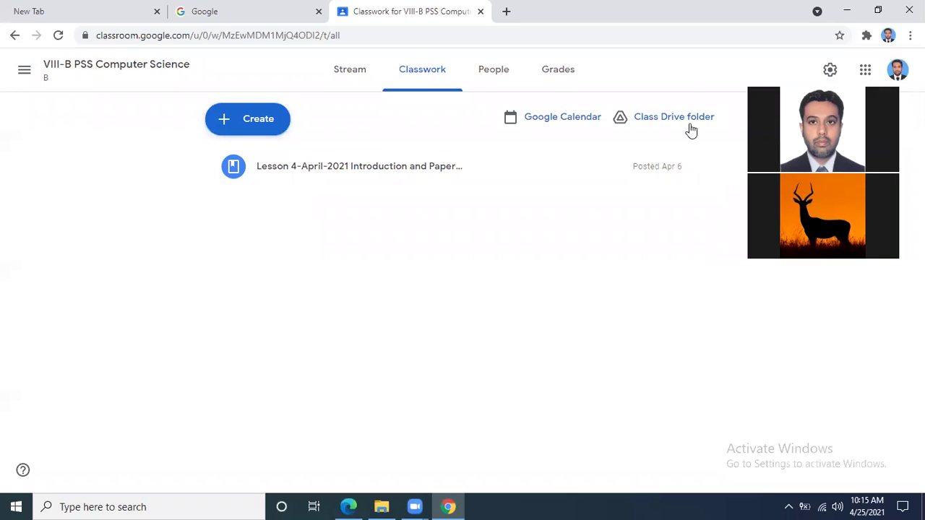
Look through the class's Stream, Classwork and People pages, ending on the Stream.
left_click(326, 67)
left_click(398, 70)
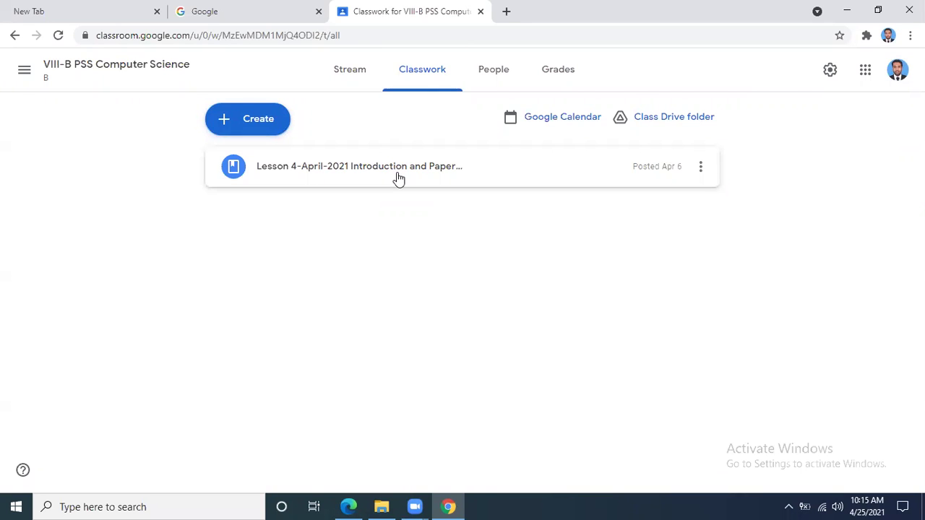
left_click(499, 81)
left_click(365, 72)
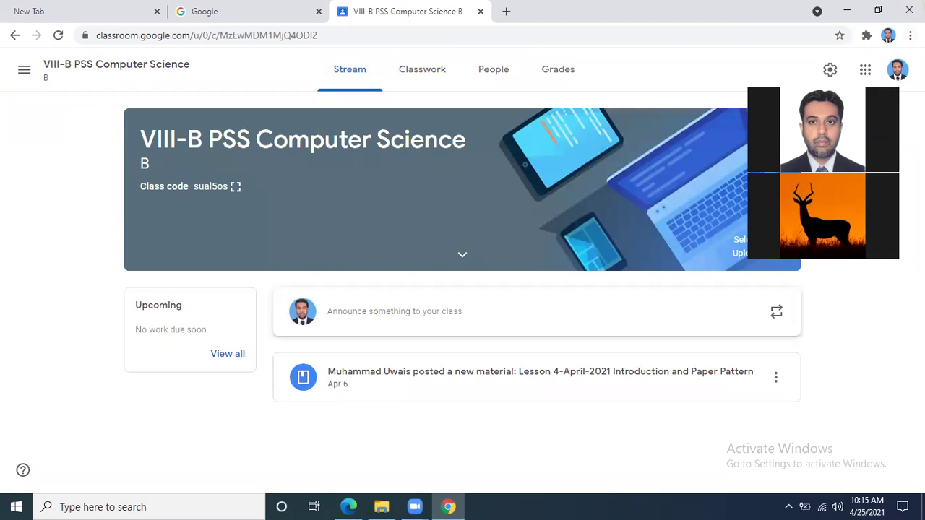
Switch Classroom to the other signed-in account and close the first account's class tab.
left_click(900, 80)
left_click(734, 265)
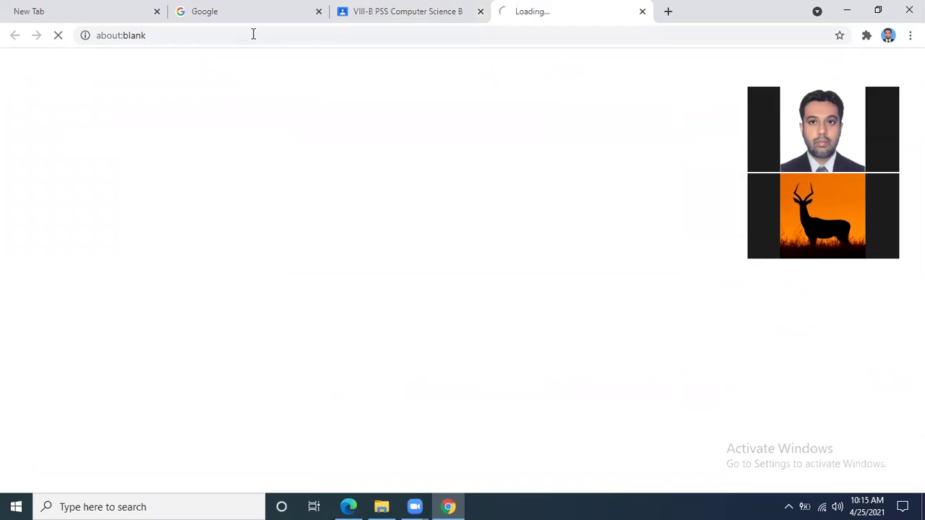
left_click(427, 13)
left_click(481, 12)
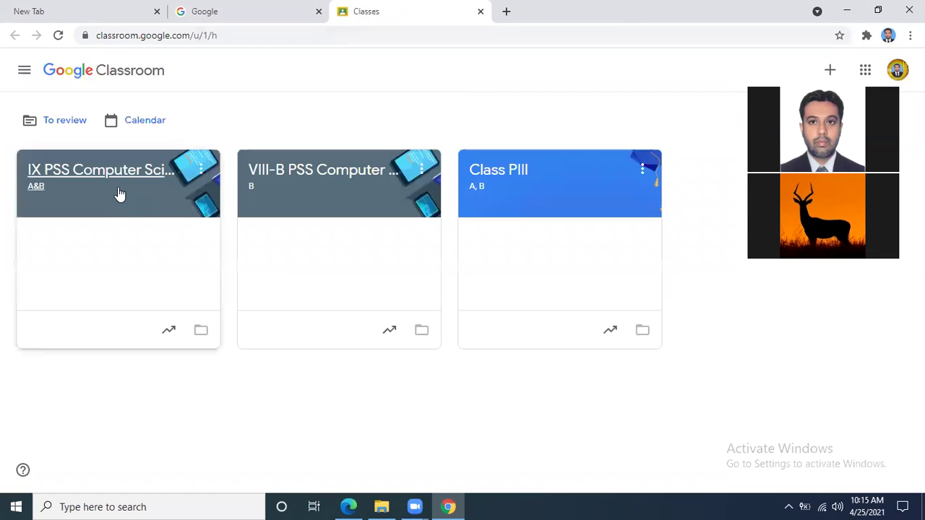
Leave the IX class again and show the classwork of this account's VIII-B PSS Computer Science class.
left_click(103, 176)
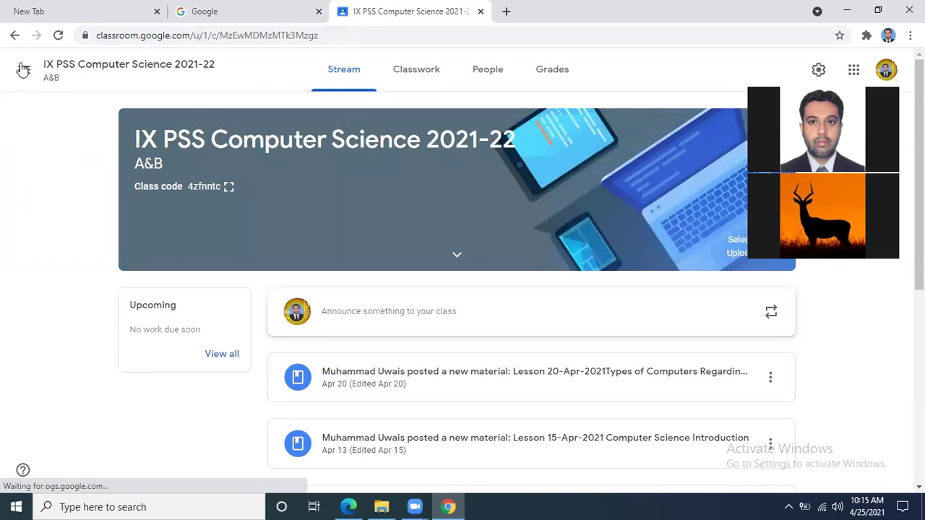
left_click(21, 35)
left_click(314, 173)
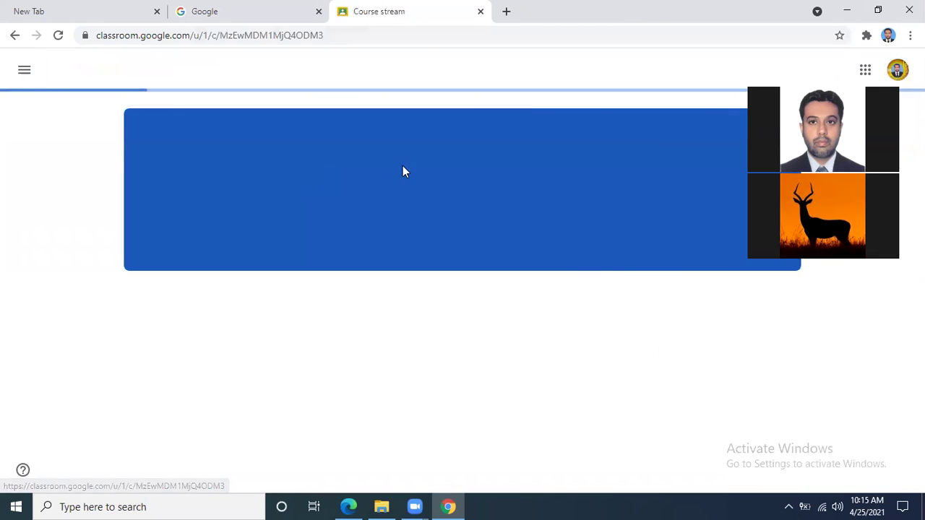
left_click(433, 67)
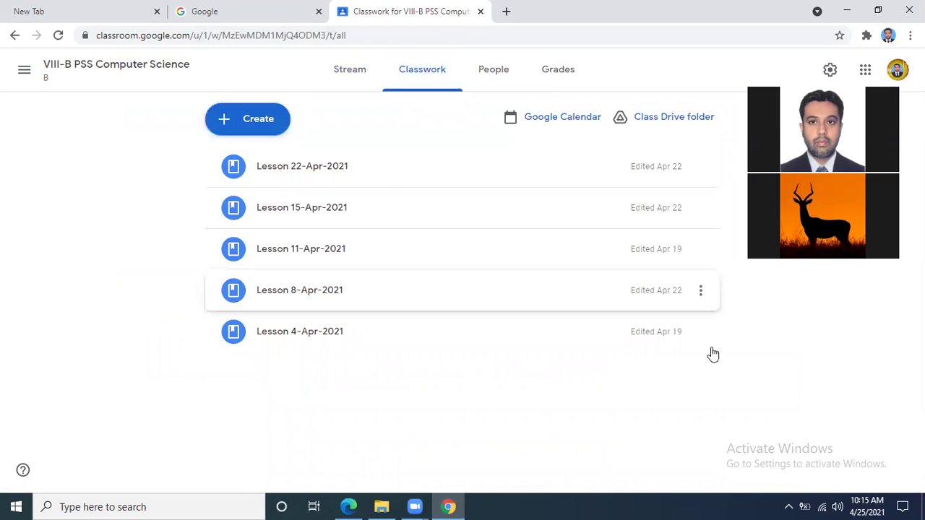
Reuse the Lesson 22-Apr-2021 post as a new material and retitle it Lesson 25-Apr-2021.
left_click(860, 506)
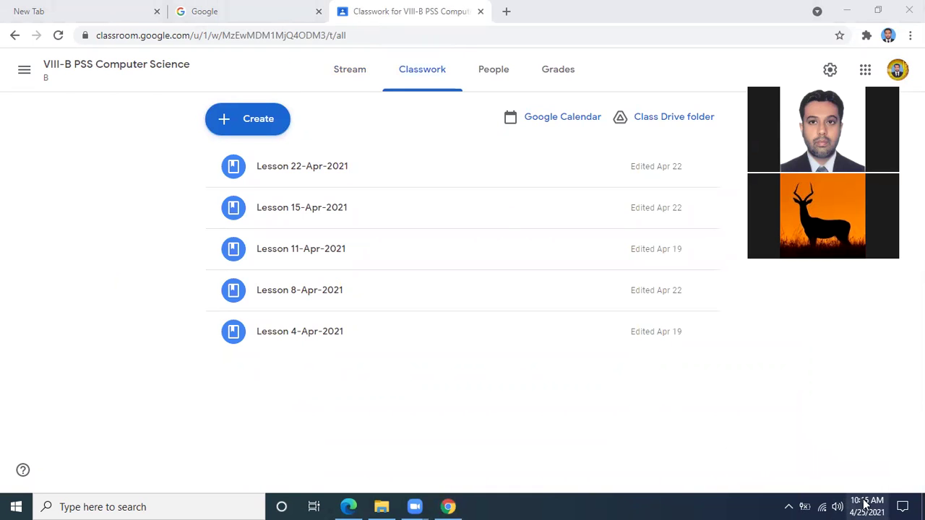
left_click(867, 503)
left_click(269, 130)
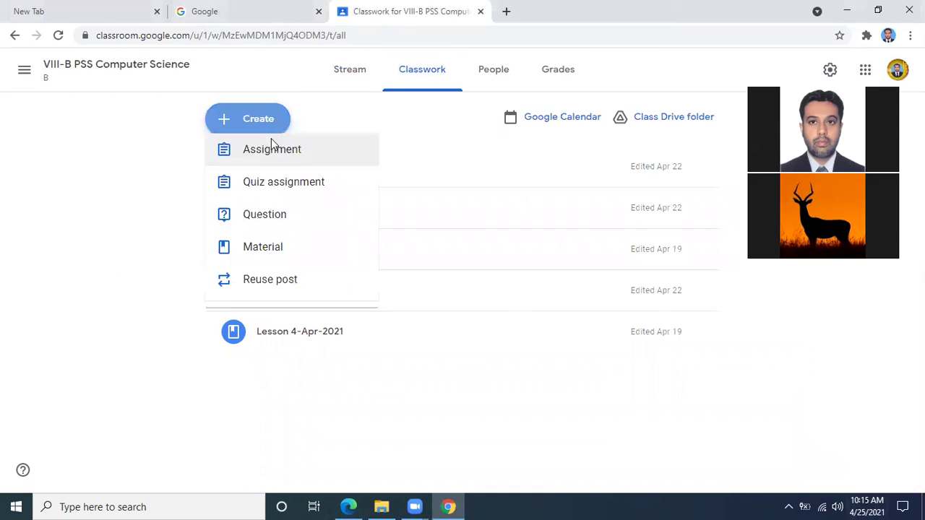
left_click(290, 293)
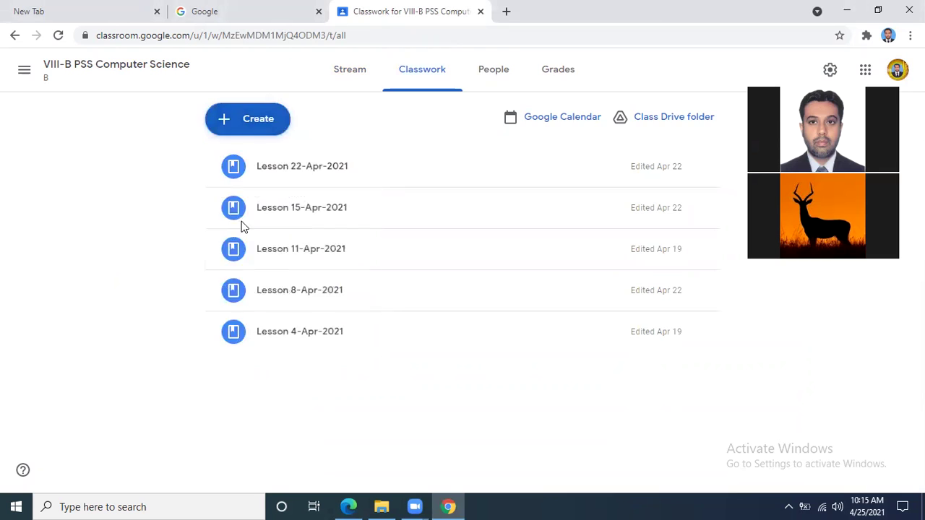
left_click(298, 217)
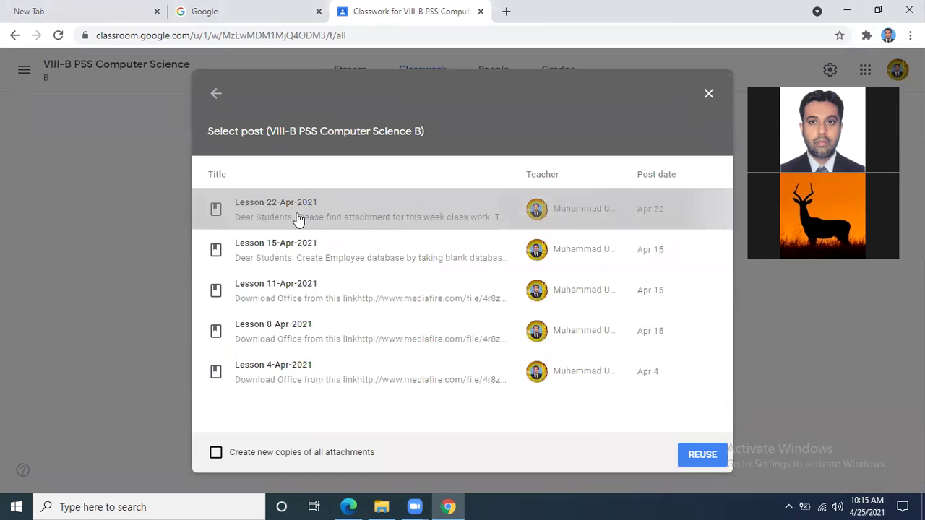
left_click(701, 455)
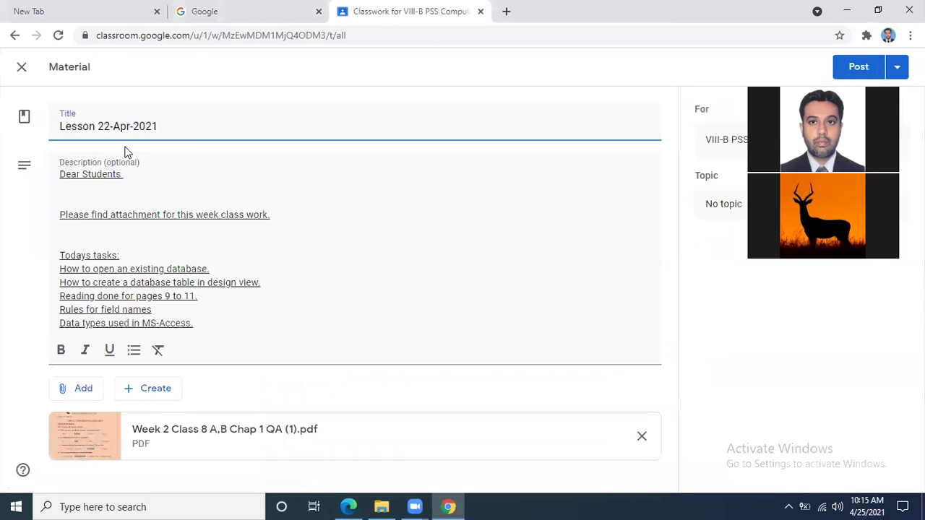
key("BackSpace")
type("5")
Replace the listed tasks under "Todays tasks:" in the material's description with the single line "Modifying Table Design".
left_click(153, 190)
left_click(163, 242)
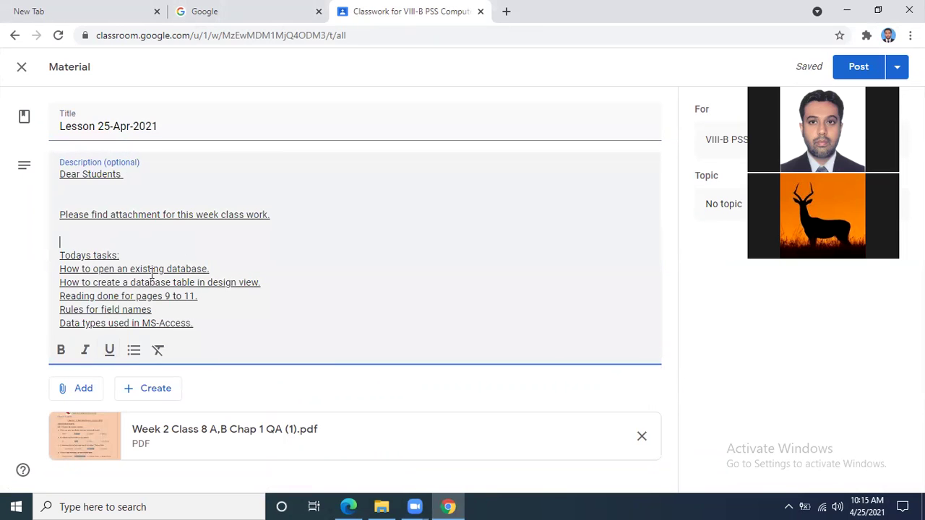
left_click_drag(211, 268, 58, 276)
type("Modify")
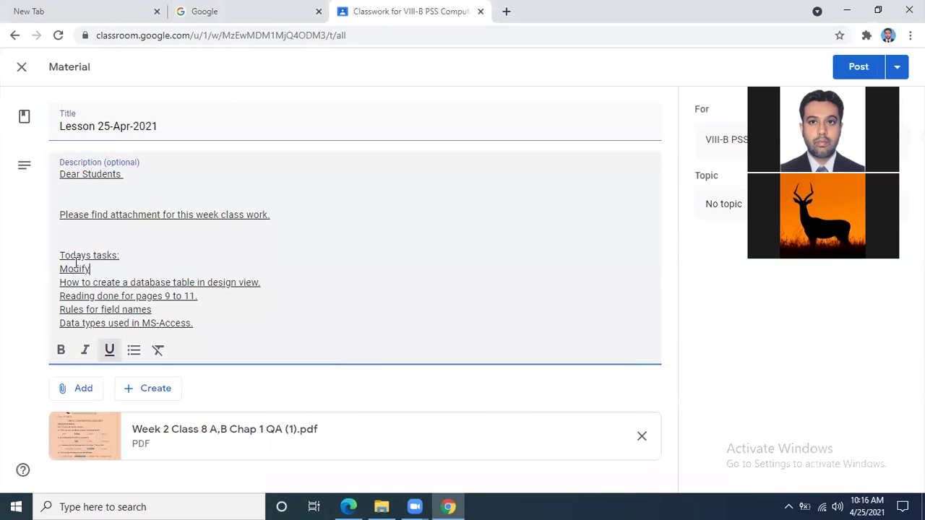
type("ing Table.Desing")
key("BackSpace")
key("BackSpace")
type("gn")
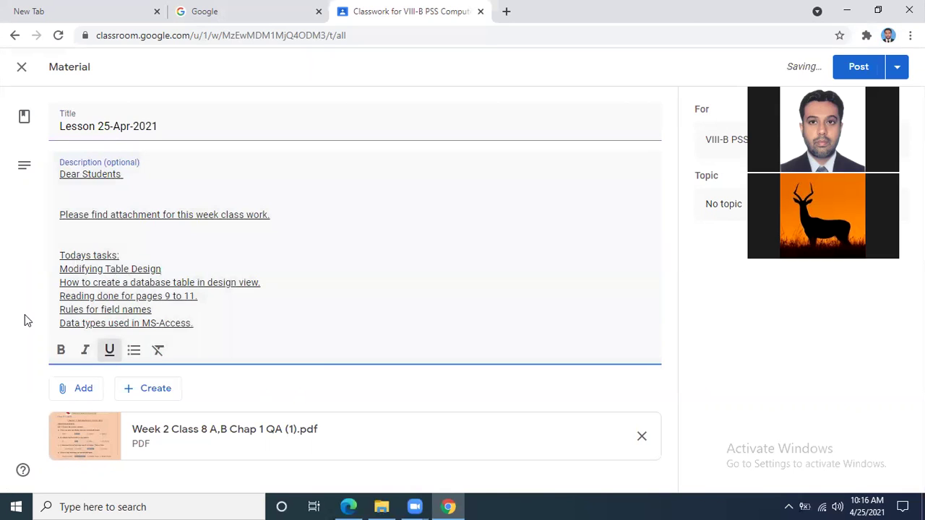
left_click_drag(61, 285, 209, 324)
key("BackSpace")
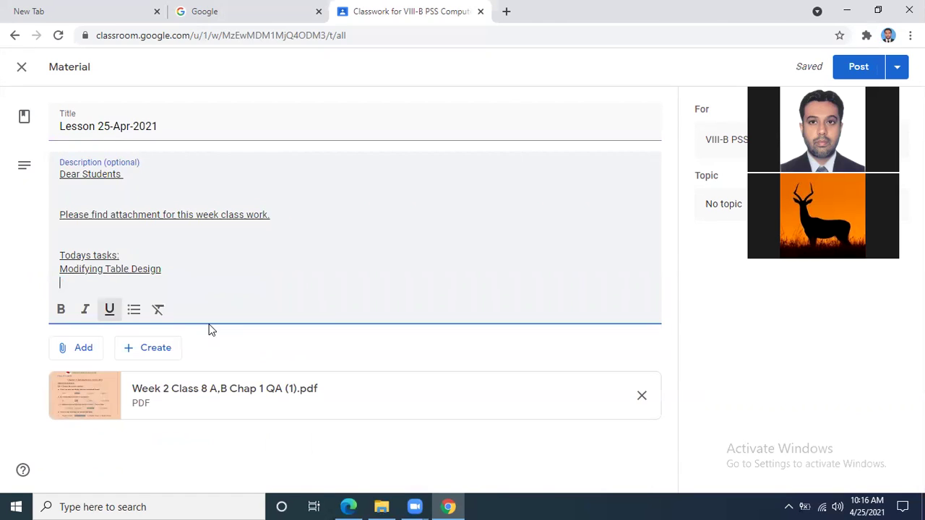
Launch Access 2016, dismiss the activation wizard and open the recent StudentDB.accdb database.
left_click(12, 506)
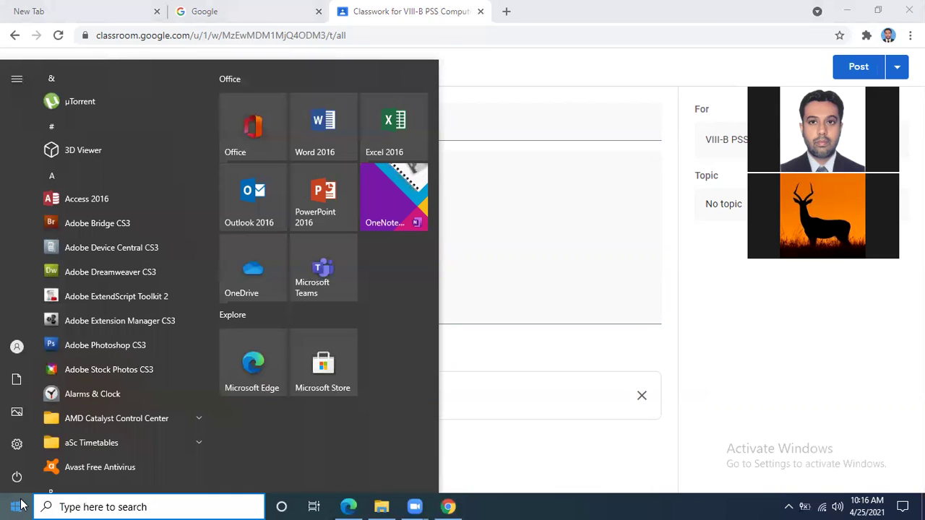
type("d")
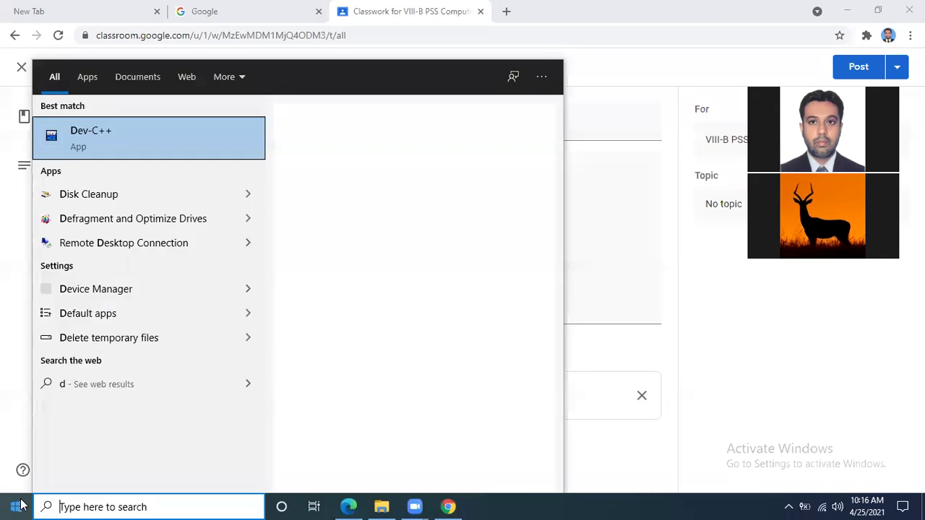
type("cc")
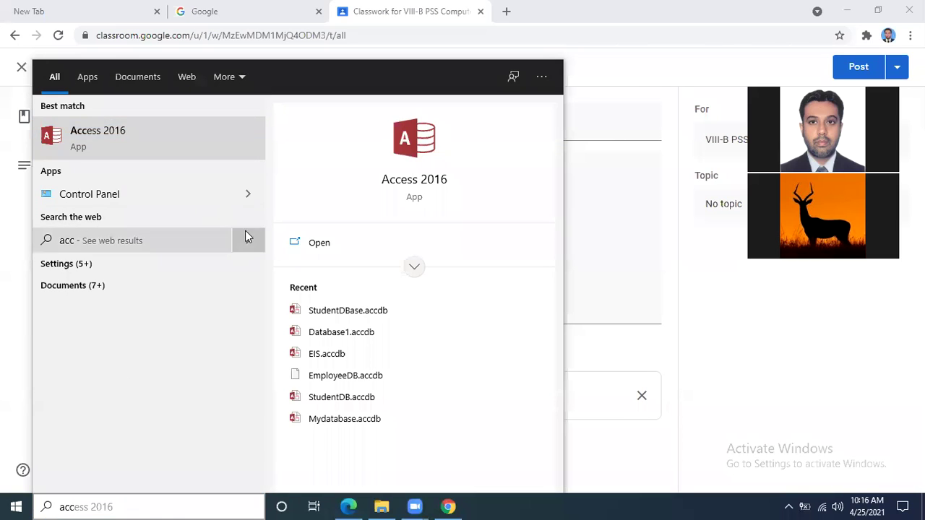
key("Escape")
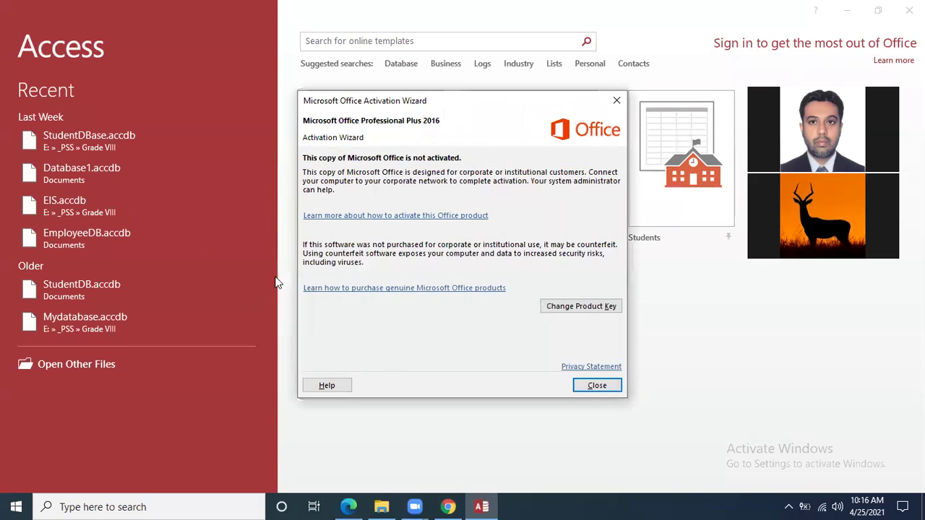
left_click(597, 385)
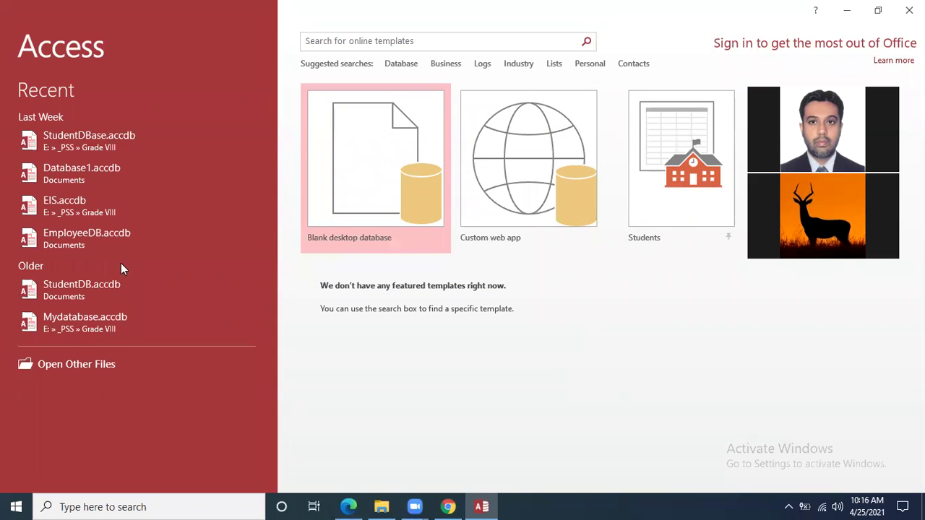
left_click(124, 286)
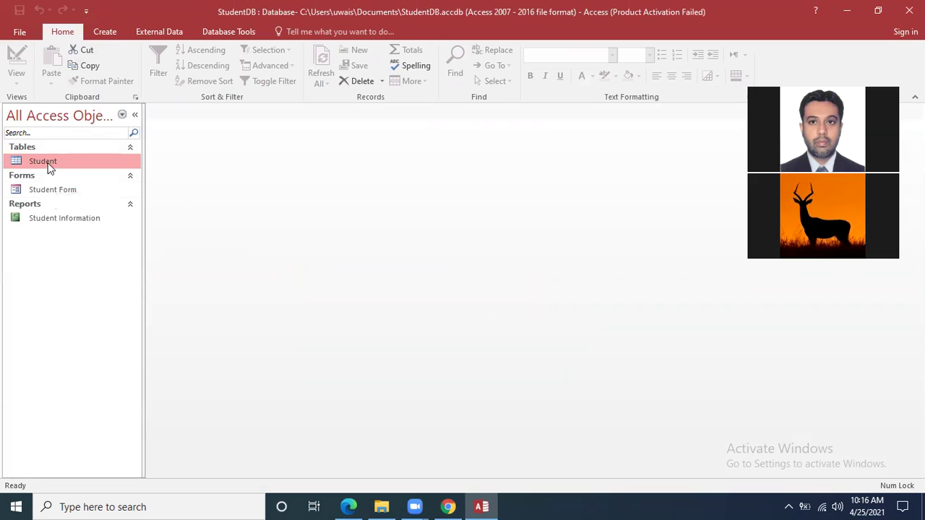
Open the Student table in Datasheet View and look at its records and fields.
left_click(54, 160)
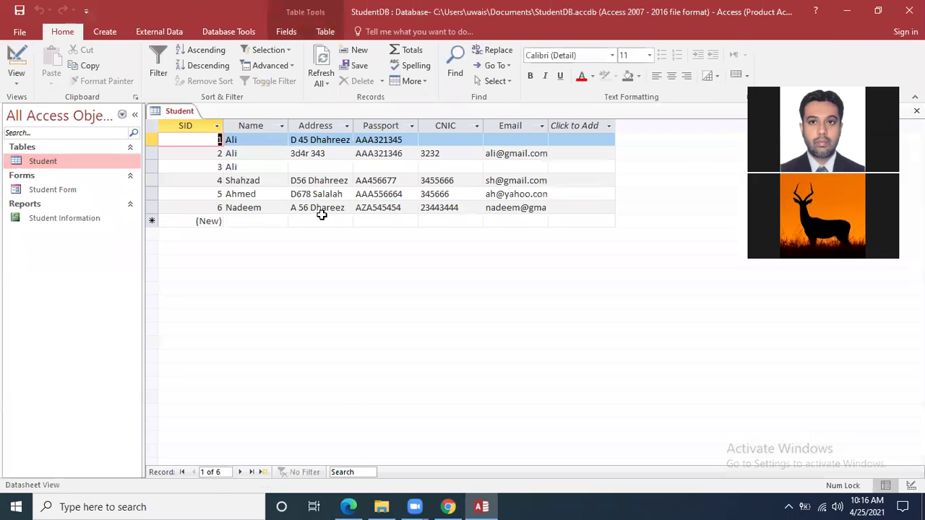
left_click(330, 168)
left_click(606, 166)
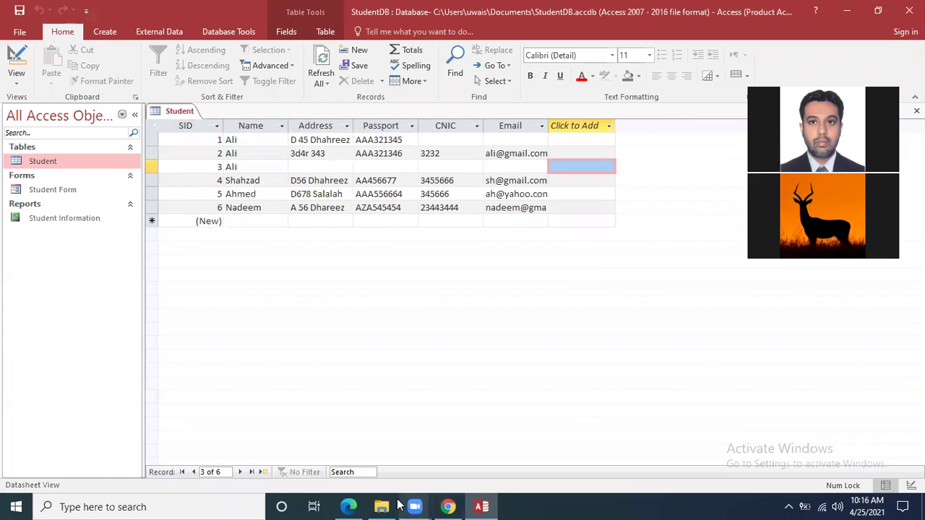
Switch to the VIII Chapter 1 PDF in Edge and read the Modifying Table Design section on pages 12 and 13.
left_click(451, 506)
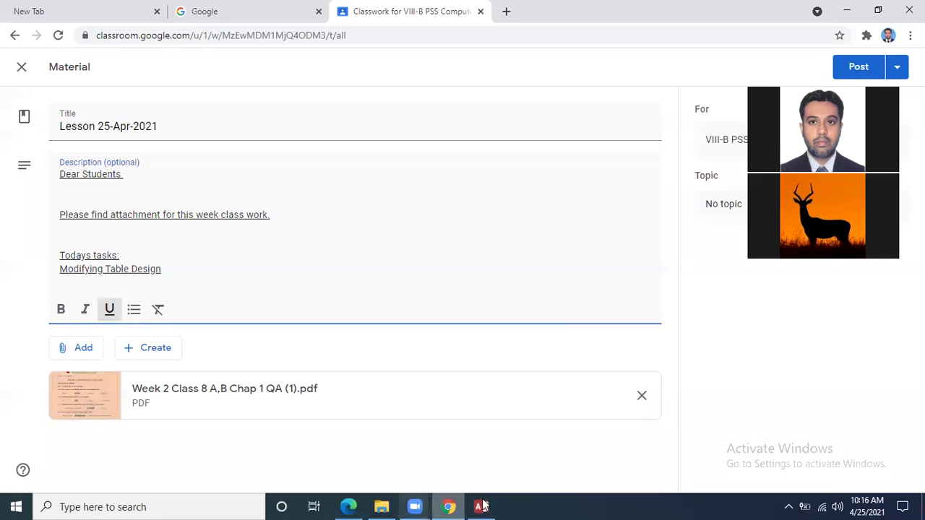
left_click(350, 506)
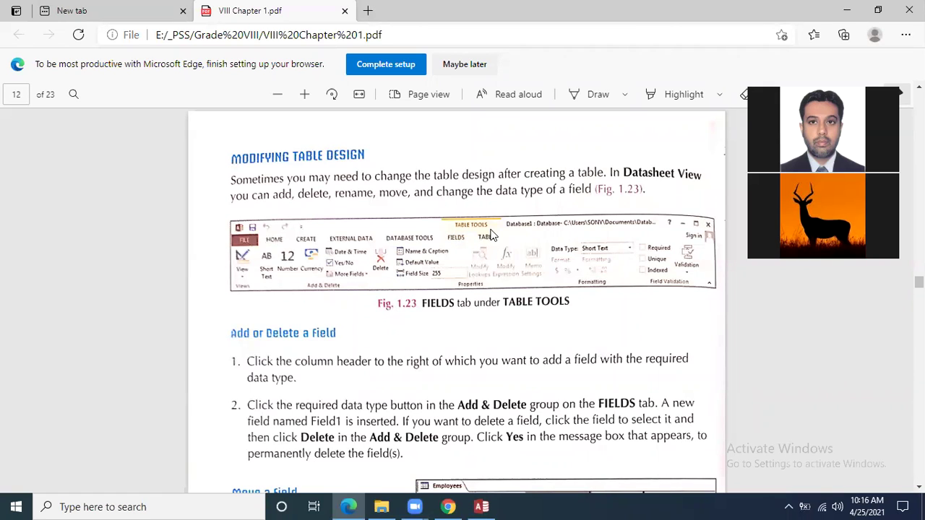
scroll(490, 235, "down", 3)
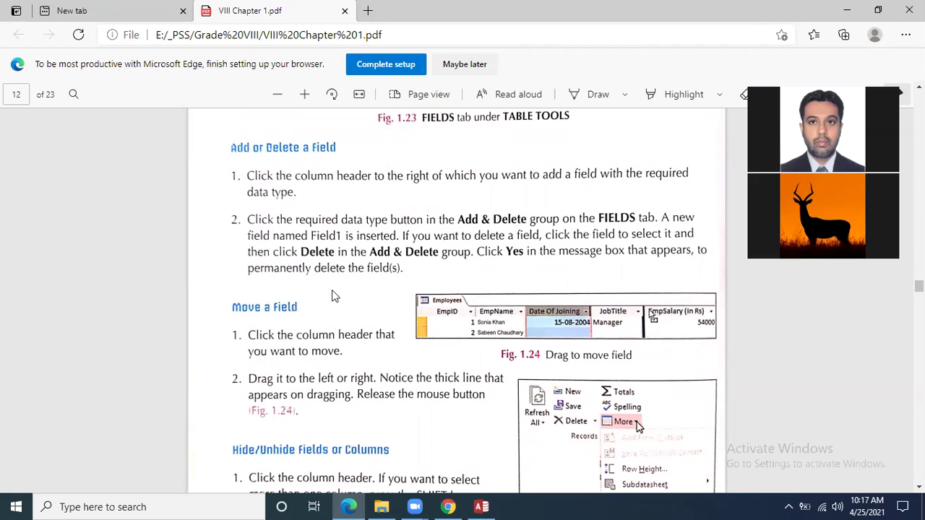
scroll(278, 310, "up", 3)
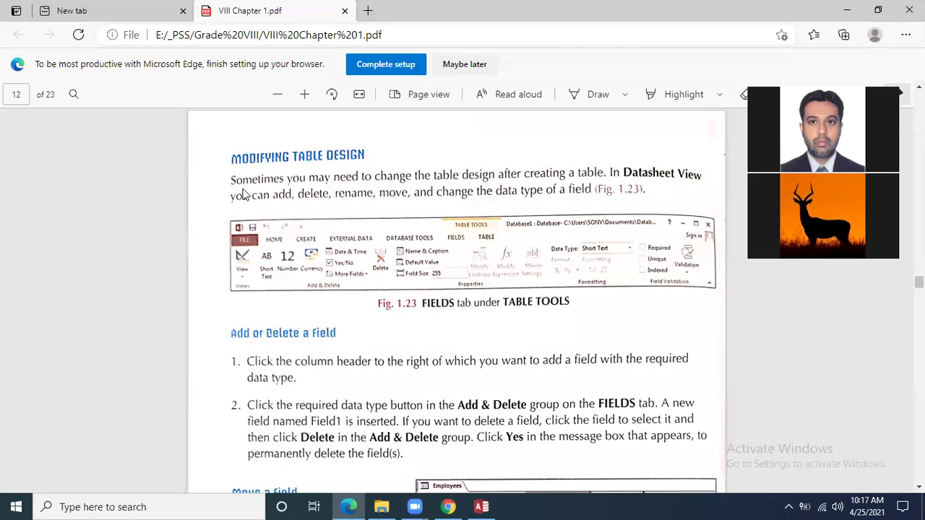
scroll(441, 341, "down", 1)
scroll(441, 340, "down", 5)
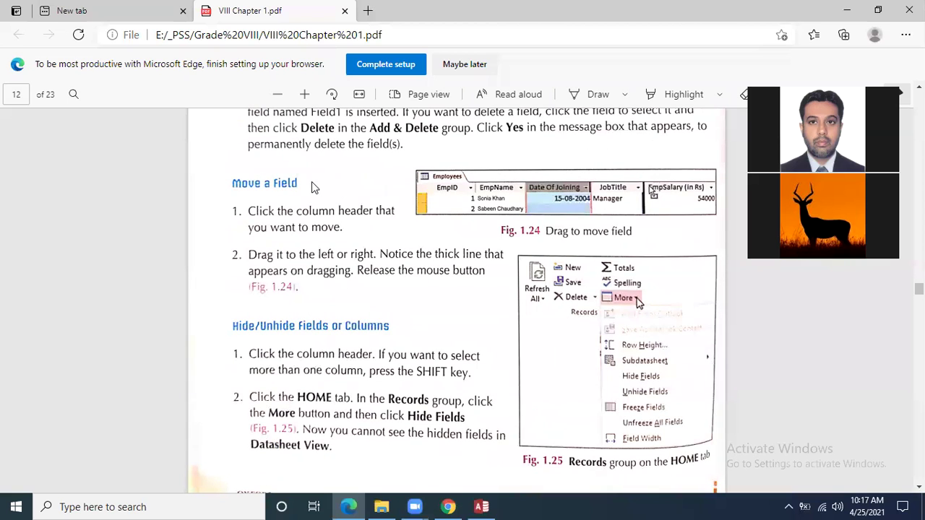
scroll(313, 194, "down", 2)
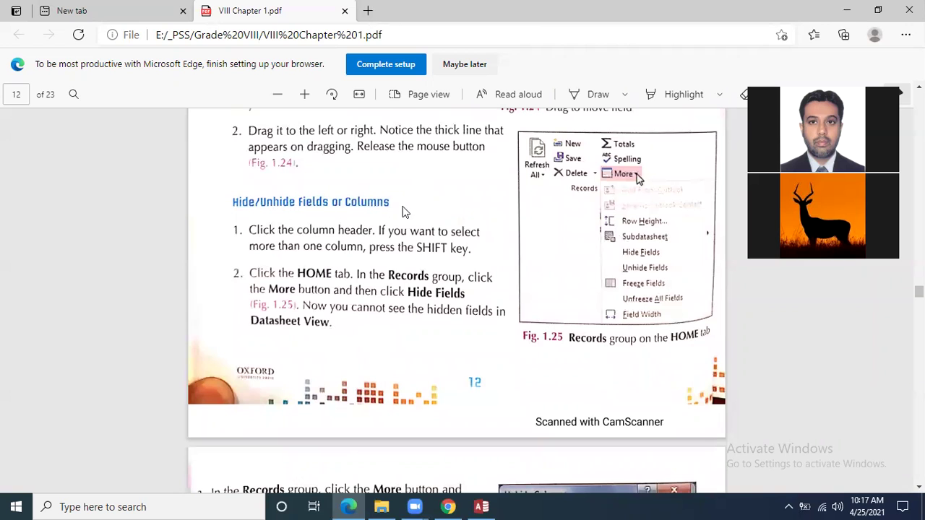
scroll(407, 224, "down", 4)
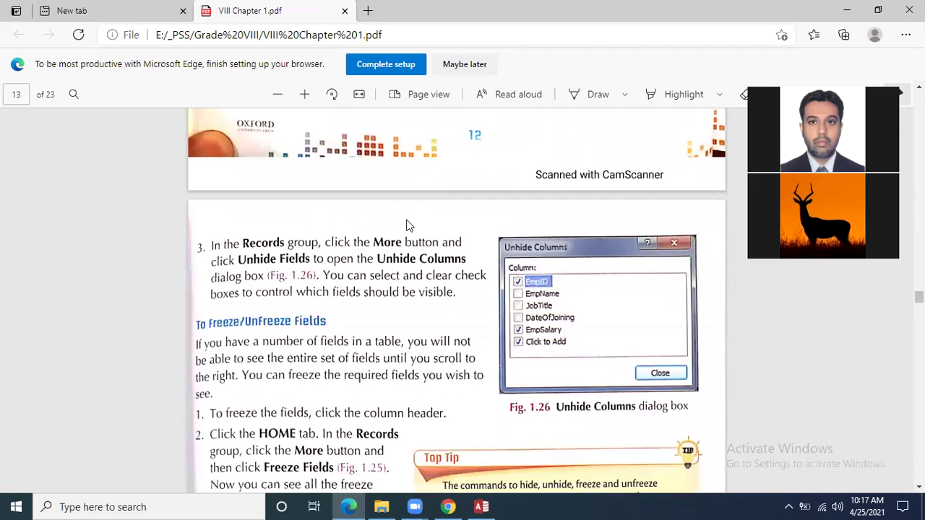
scroll(407, 225, "up", 14)
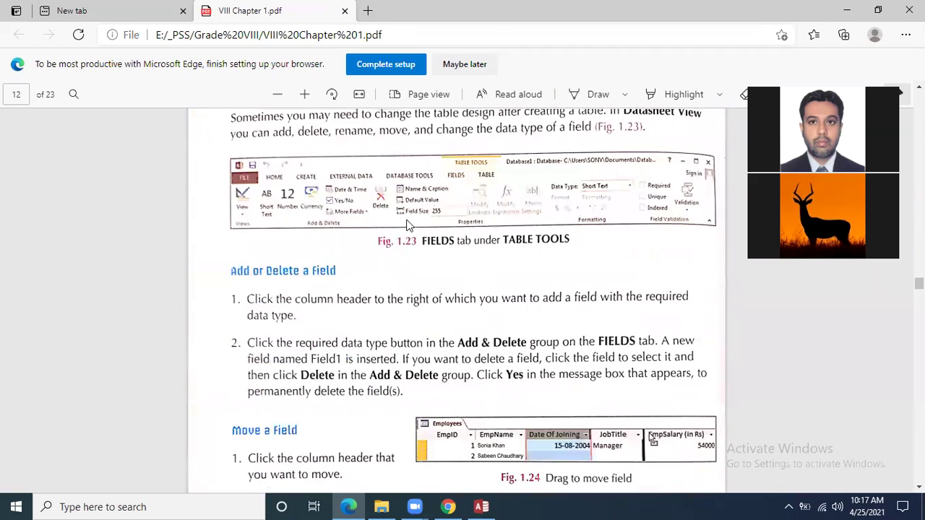
scroll(407, 225, "up", 7)
scroll(407, 225, "down", 5)
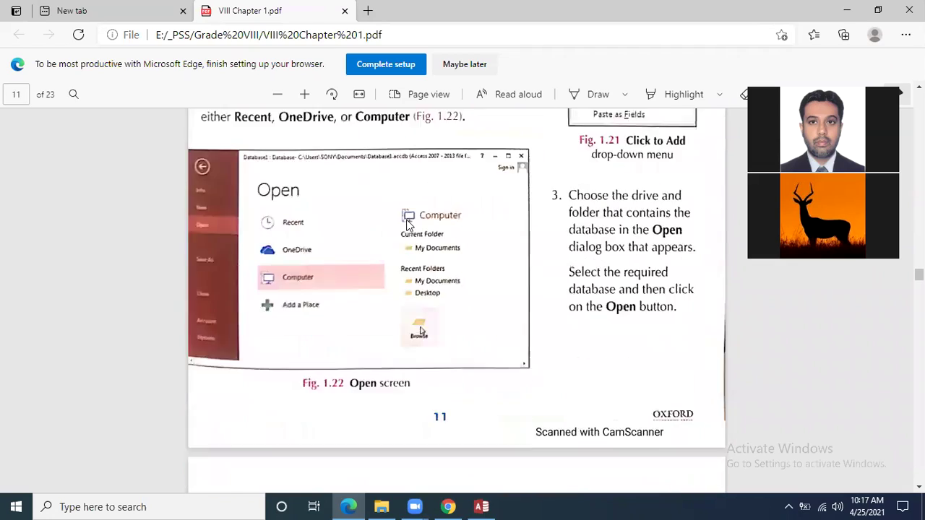
scroll(407, 225, "down", 6)
scroll(407, 226, "up", 2)
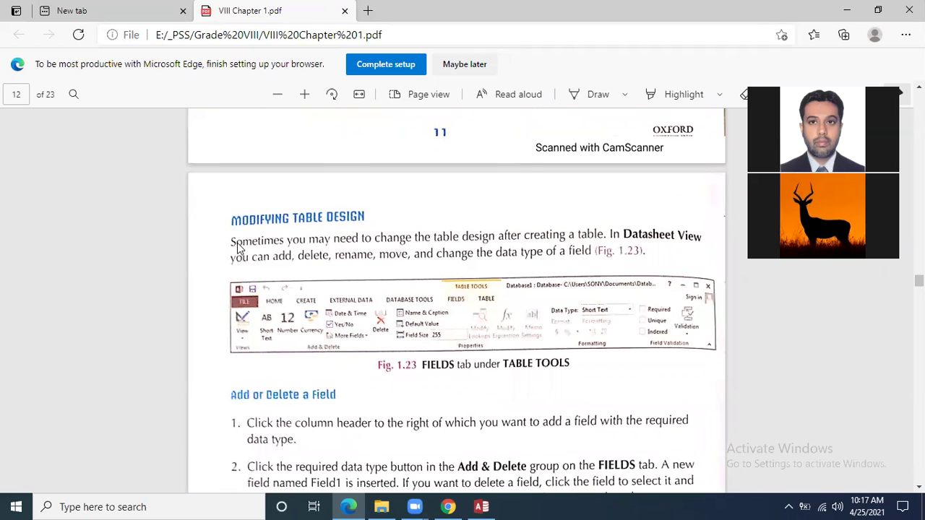
scroll(238, 247, "down", 3)
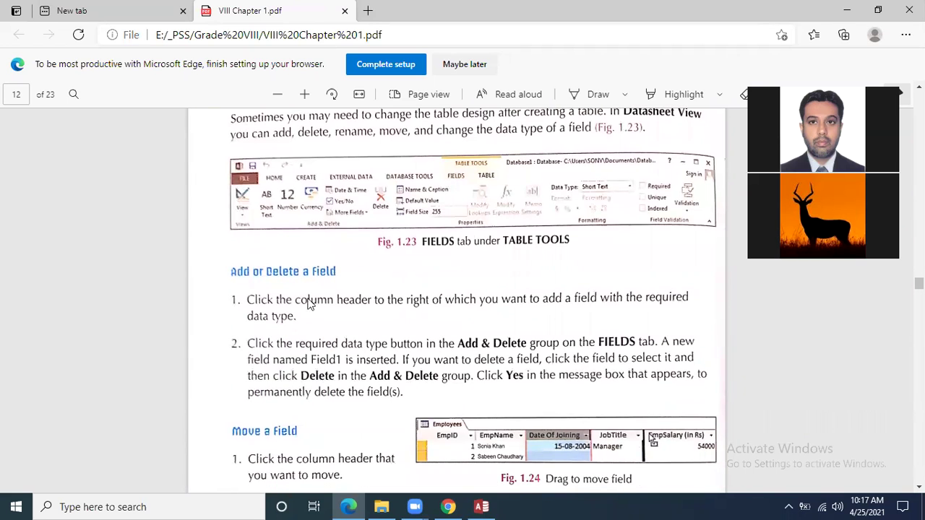
Switch back to Access, close the Student datasheet and show the Student table in Design View.
left_click(479, 506)
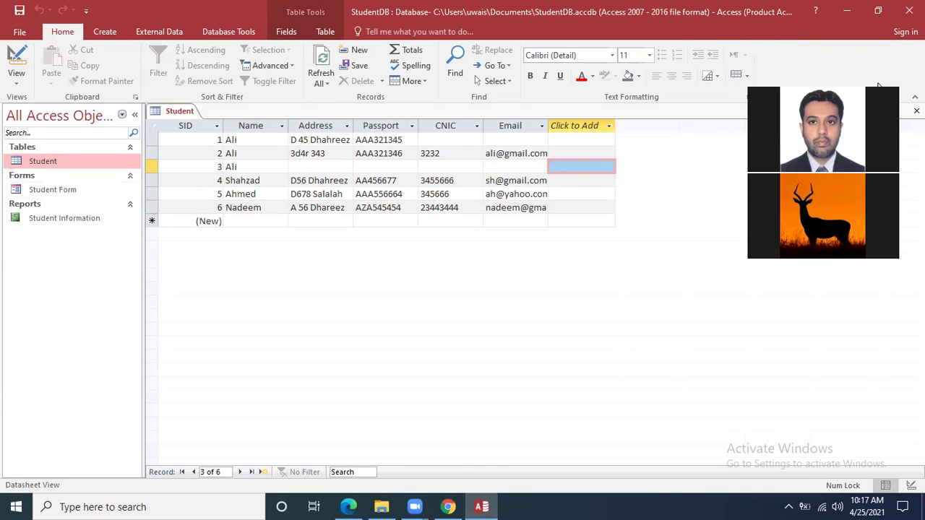
left_click_drag(878, 86, 878, 151)
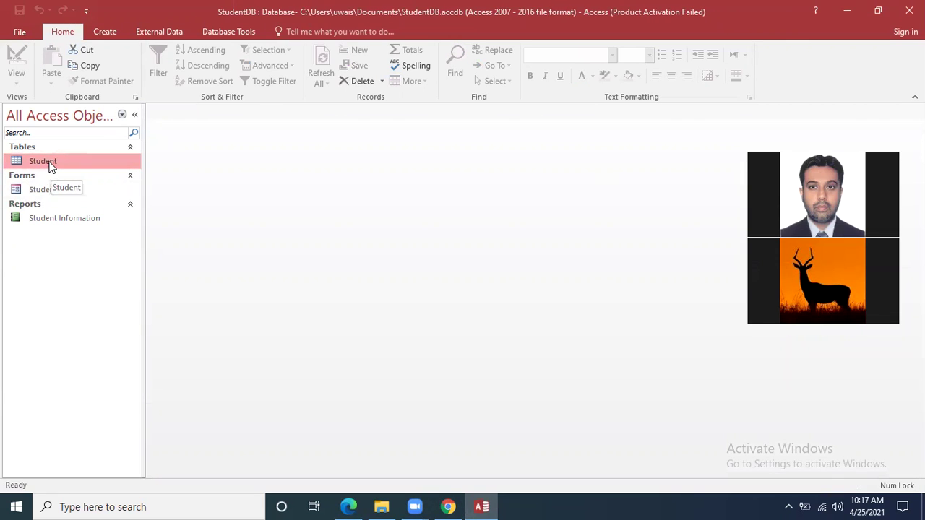
right_click(50, 163)
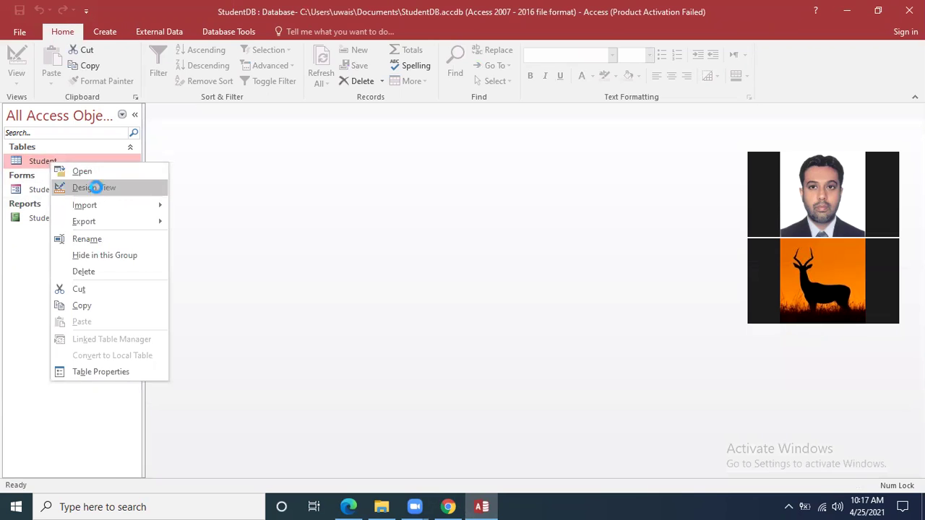
left_click(94, 188)
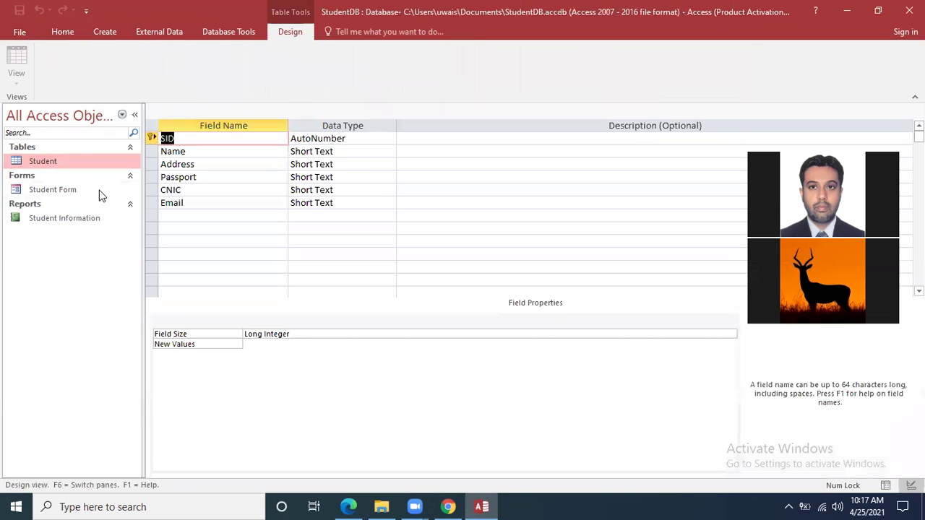
Look through the data types available for the Passport field and leave the list without choosing one.
left_click(235, 153)
left_click(361, 177)
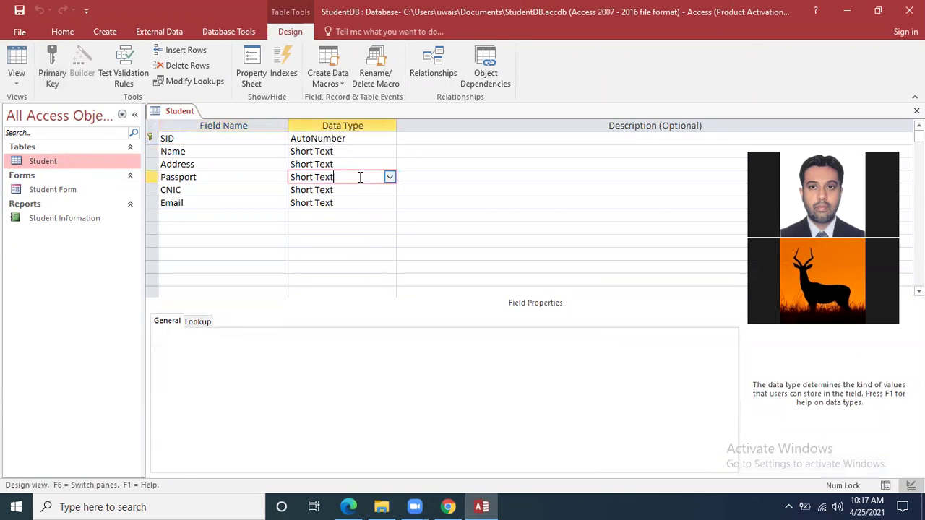
left_click(390, 177)
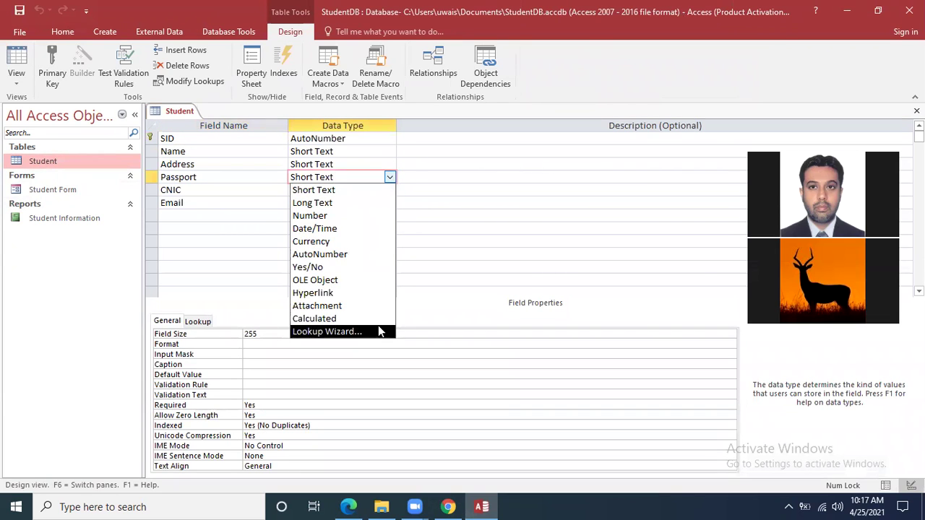
left_click(427, 201)
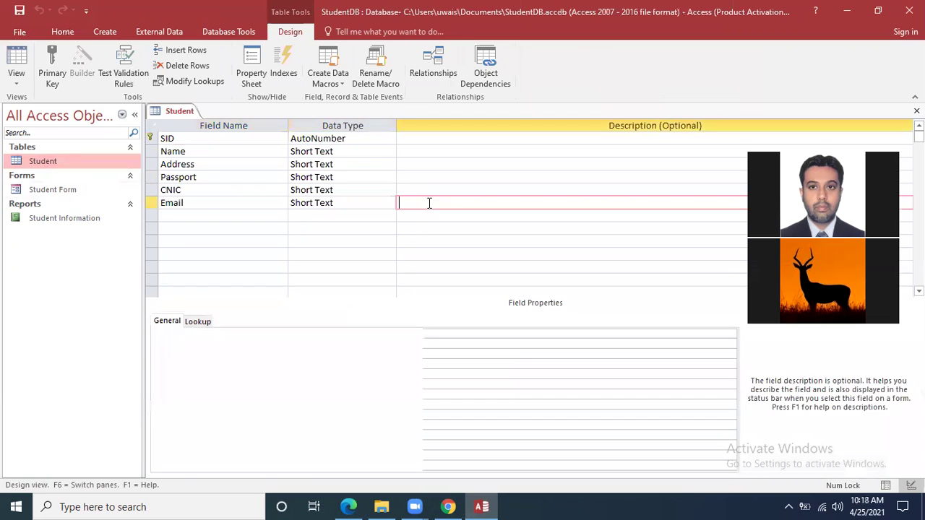
Close the Student table's design and reopen the table in Datasheet View.
left_click(194, 201)
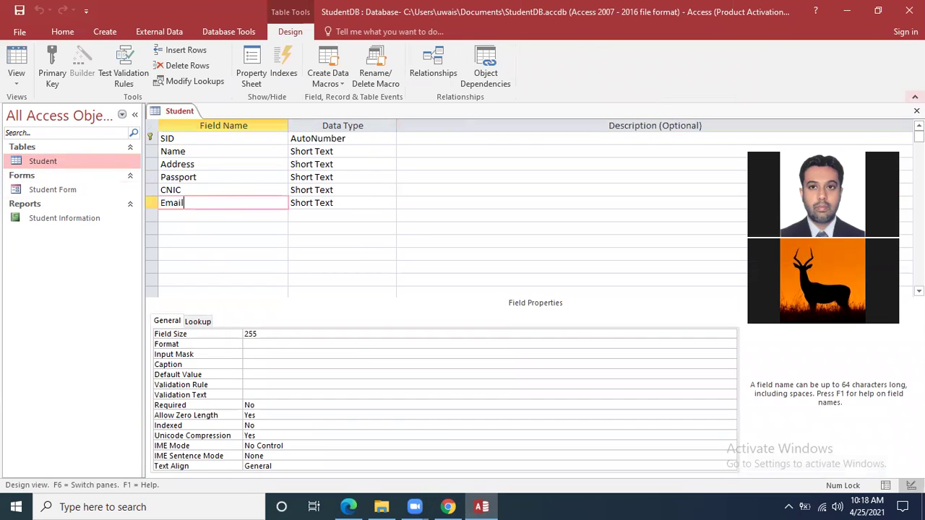
left_click(917, 110)
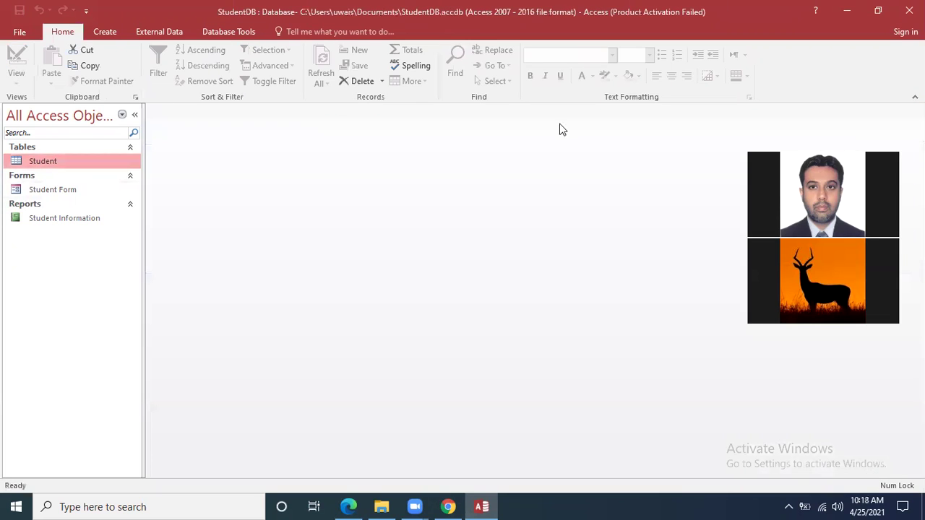
right_click(51, 161)
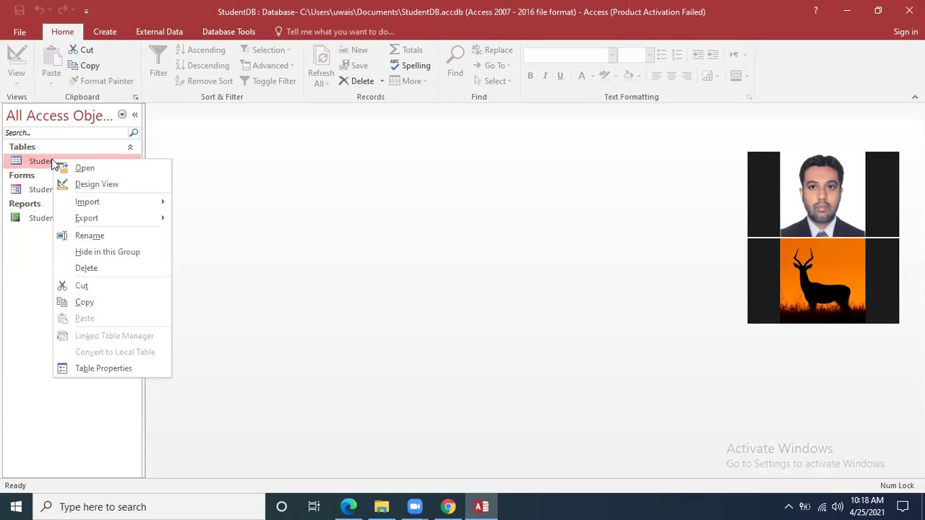
left_click(63, 167)
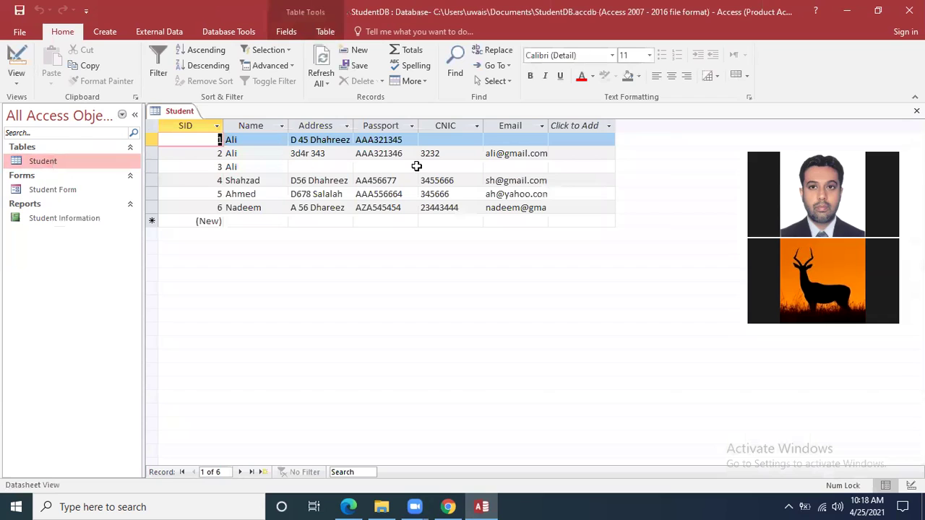
Add a Yes/No field named EnrolledStatus after the Email field in the Student table.
left_click(607, 126)
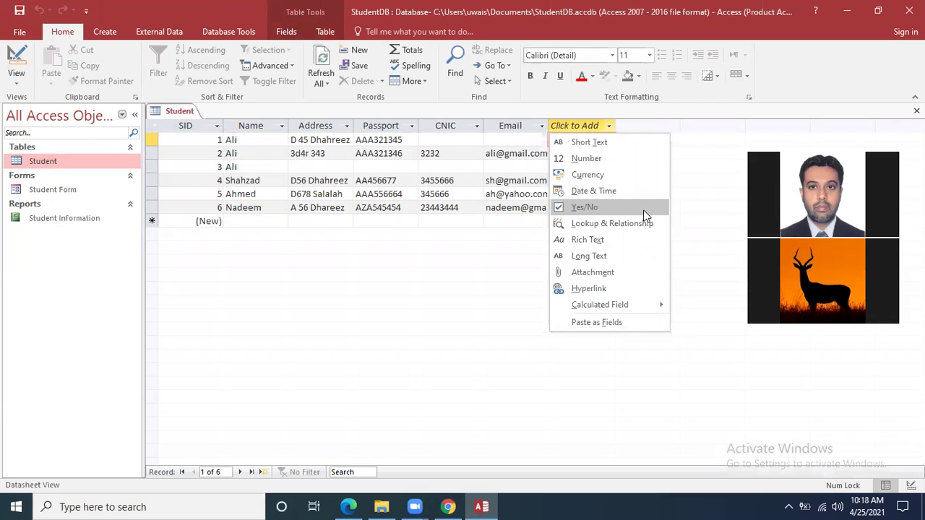
left_click(602, 207)
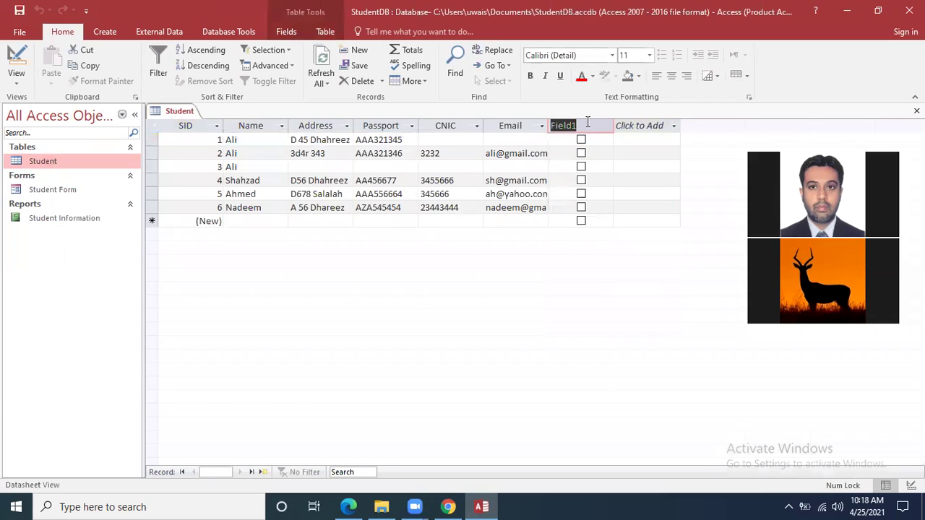
type("Enr")
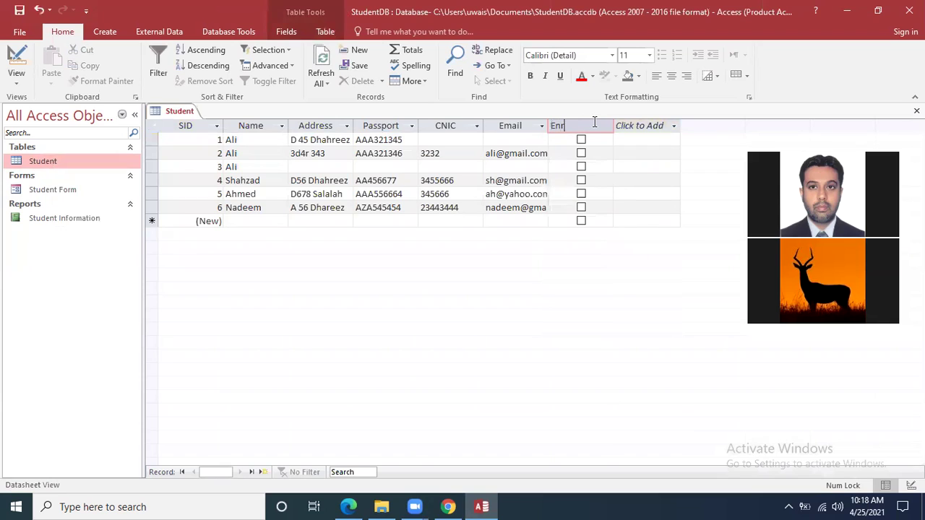
type("olled")
type("Se")
type("atus")
left_click(583, 141)
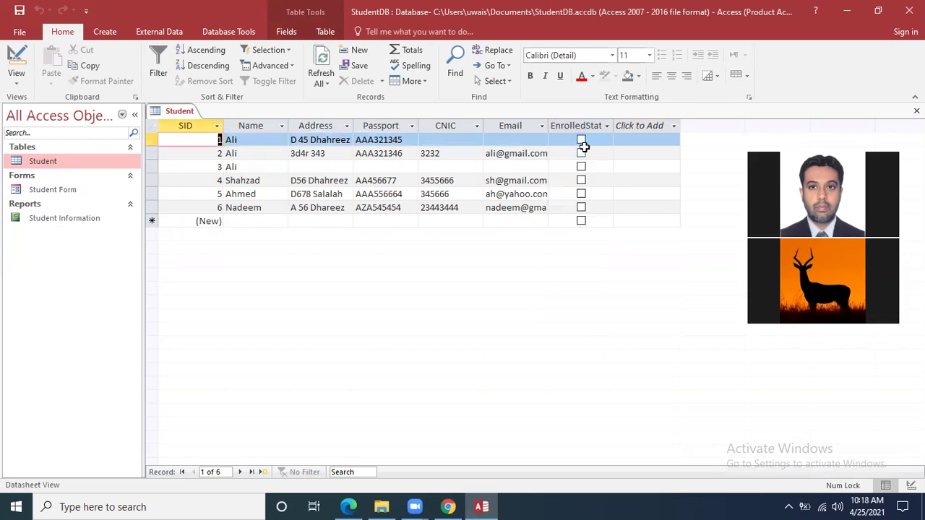
Mark EnrolledStatus as Yes for every existing record except the fourth, and widen the column to fit its heading.
left_click(583, 140)
left_click(583, 153)
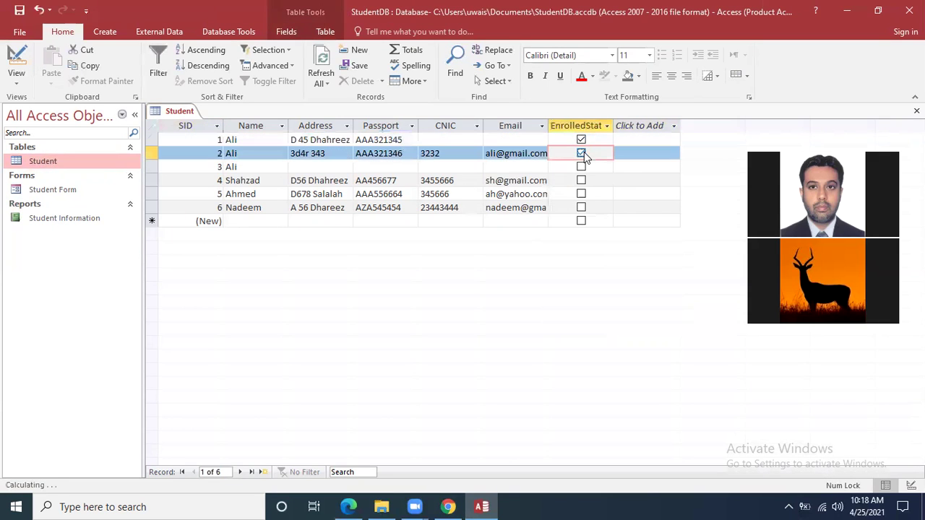
left_click(582, 167)
left_click(582, 195)
left_click(582, 207)
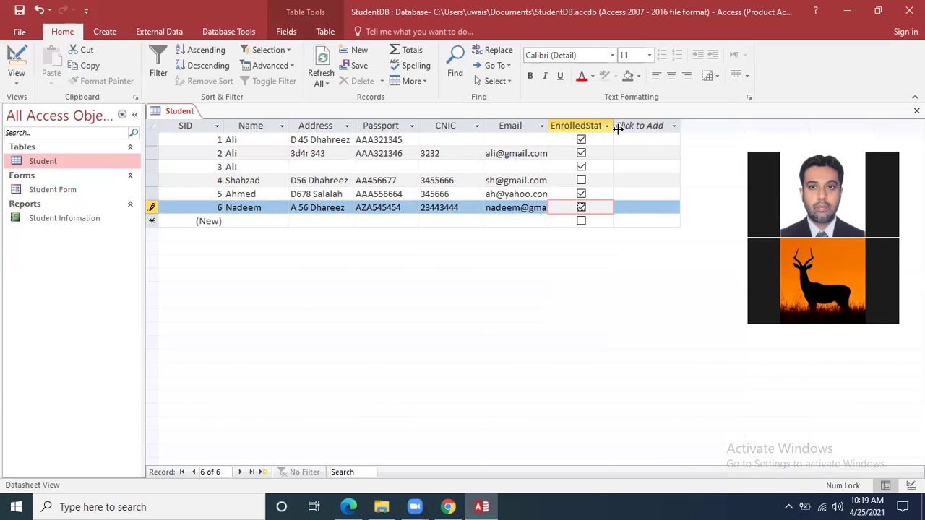
left_click_drag(613, 124, 641, 122)
left_click(644, 125)
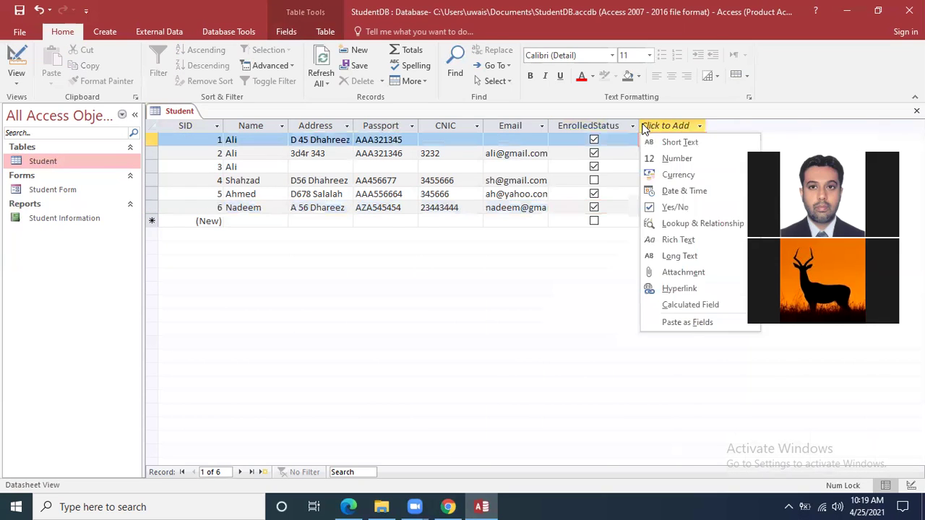
left_click(610, 245)
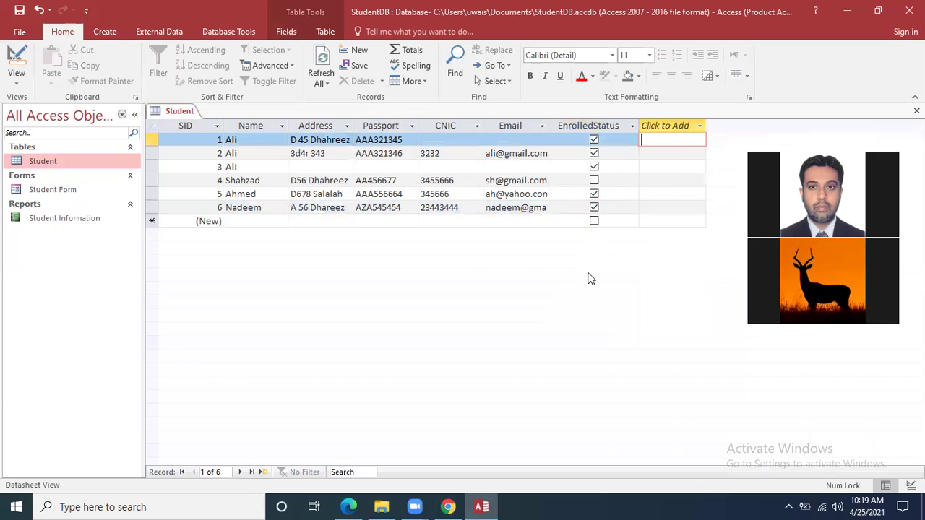
Permanently delete the CNIC field and all its data from the Student table.
left_click(444, 127)
right_click(449, 126)
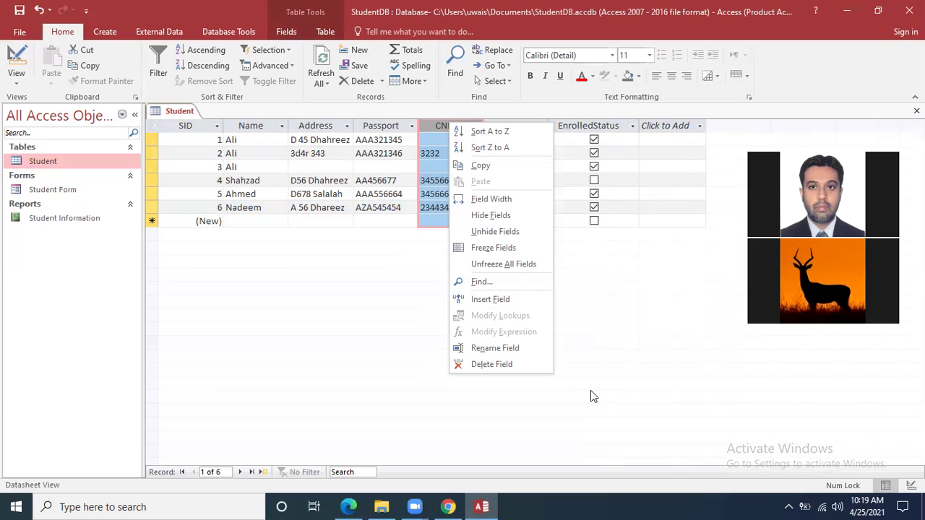
left_click(449, 120)
right_click(451, 126)
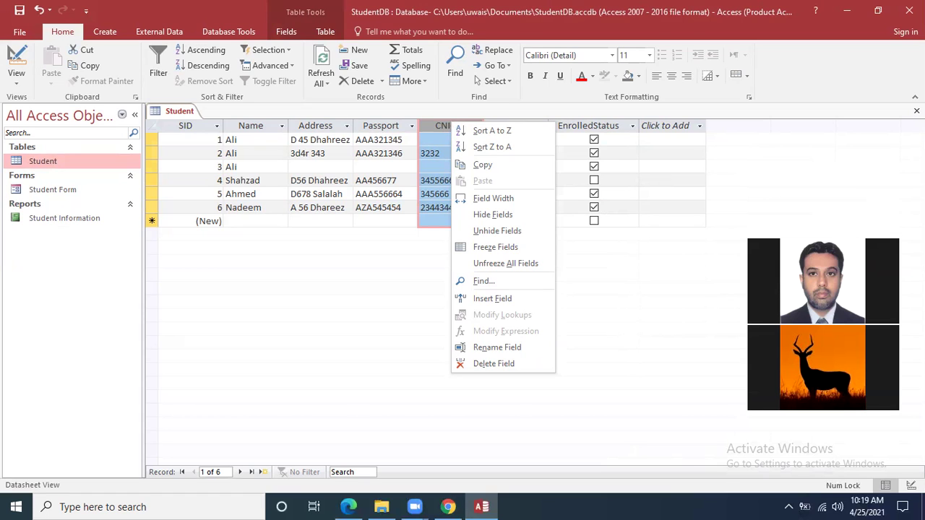
left_click(494, 364)
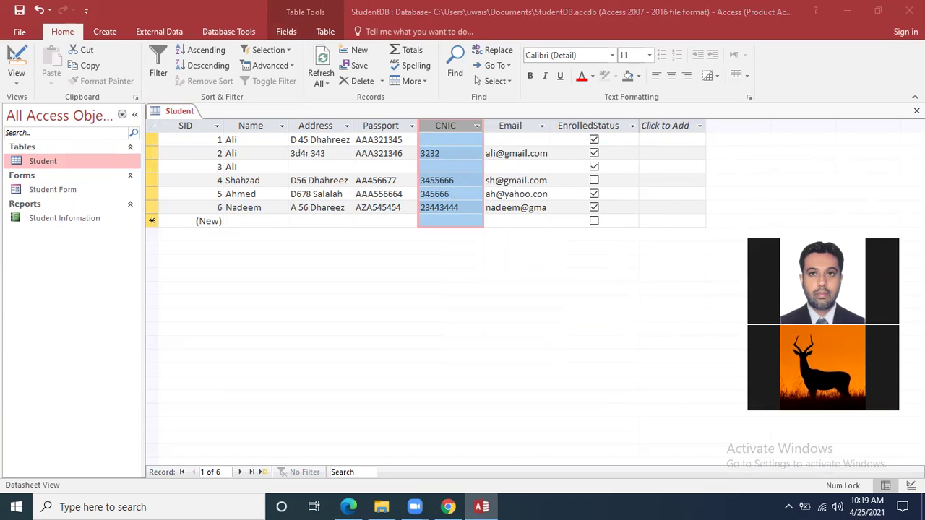
right_click(450, 124)
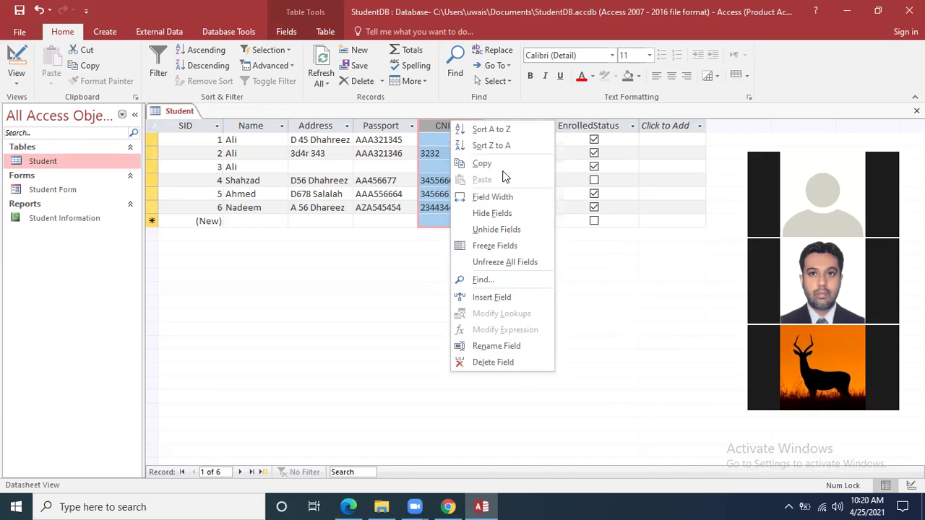
left_click(518, 358)
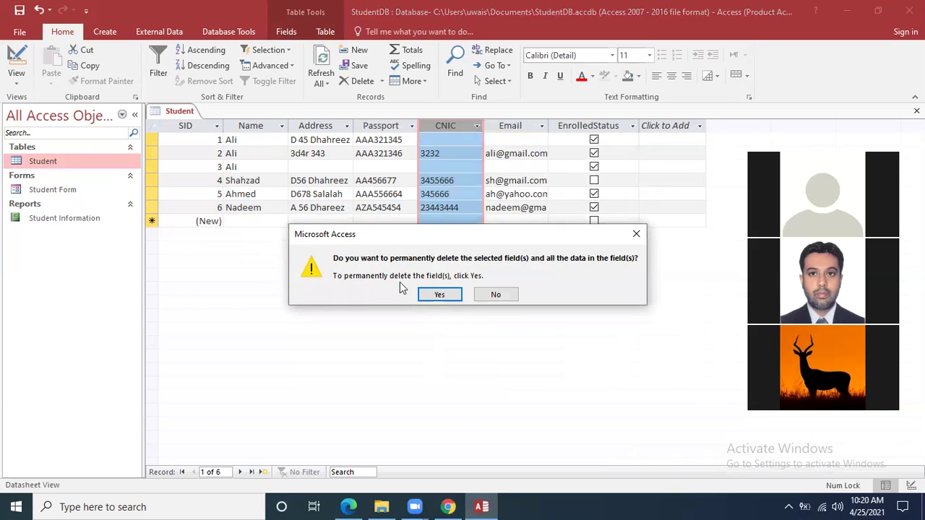
left_click_drag(463, 246, 448, 268)
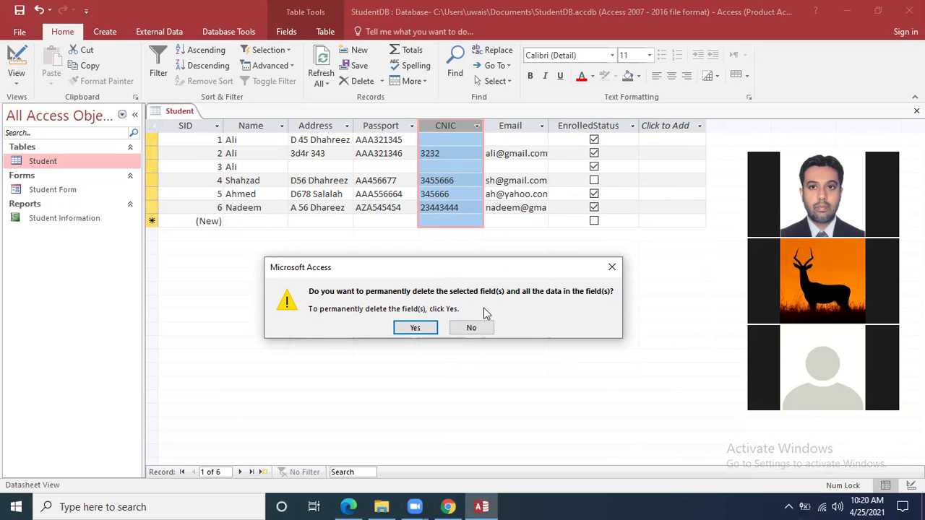
left_click(421, 328)
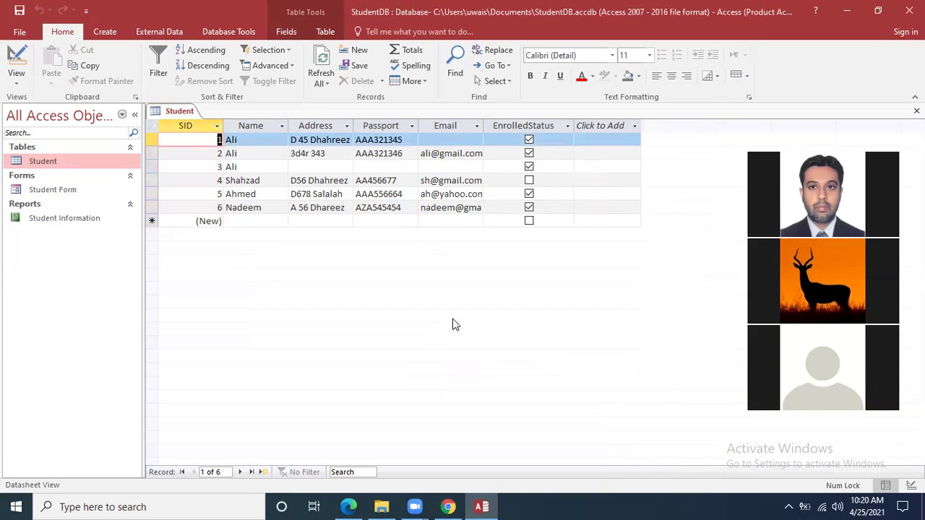
Select the Passport and Email fields together, look at the commands available for them, and clear the selection without choosing one.
left_click(394, 125)
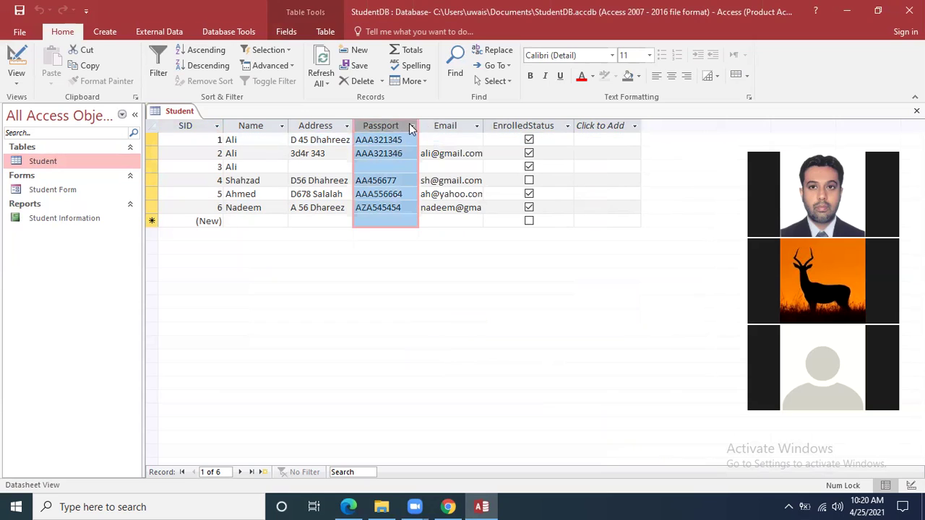
left_click(448, 125, "shift")
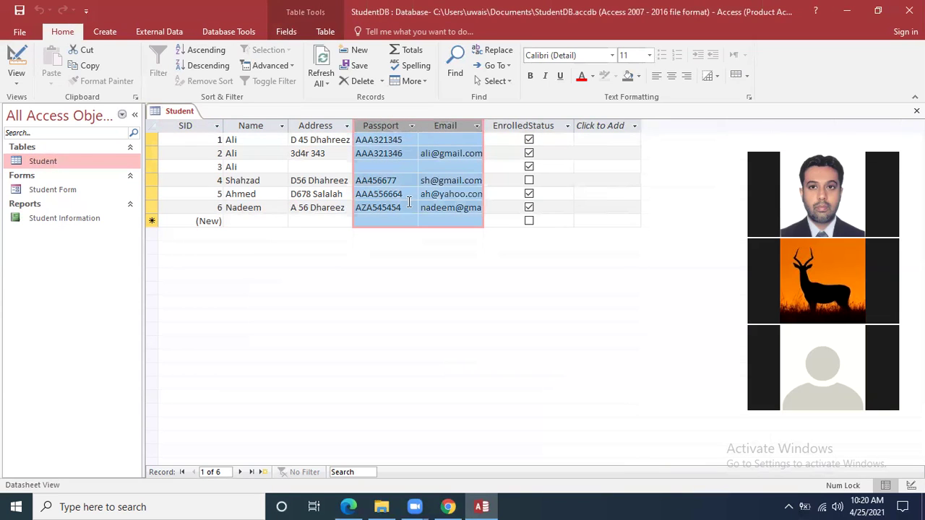
right_click(437, 123)
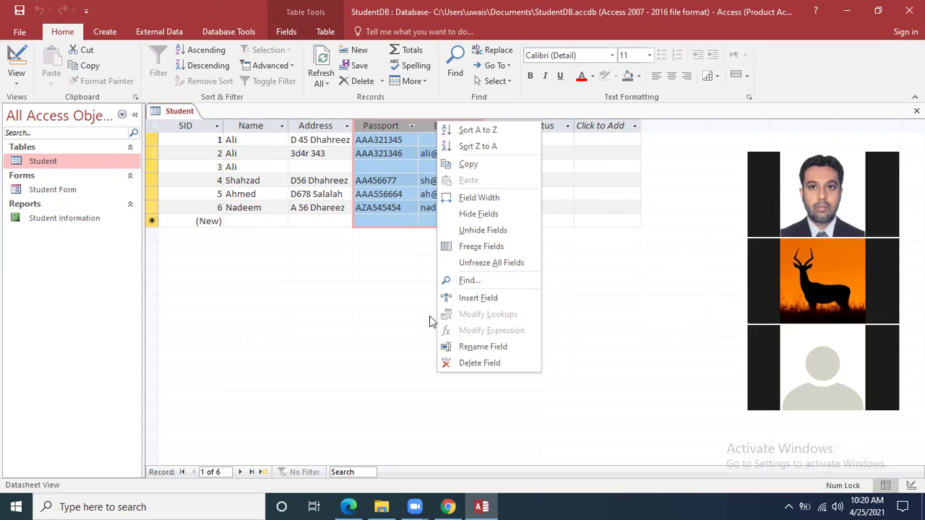
left_click(400, 282)
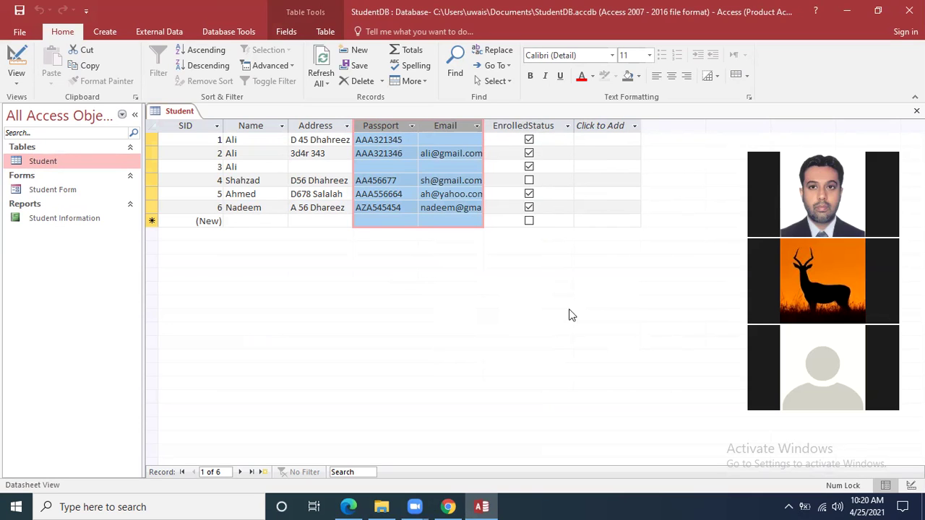
left_click(468, 168)
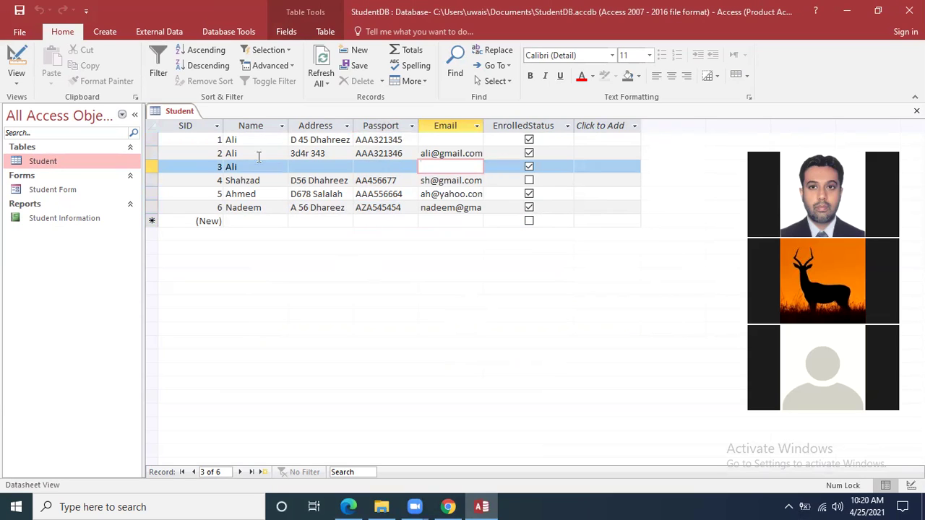
Demonstrate sorting the Student records by Name, first from A to Z and finally from Z to A.
right_click(256, 126)
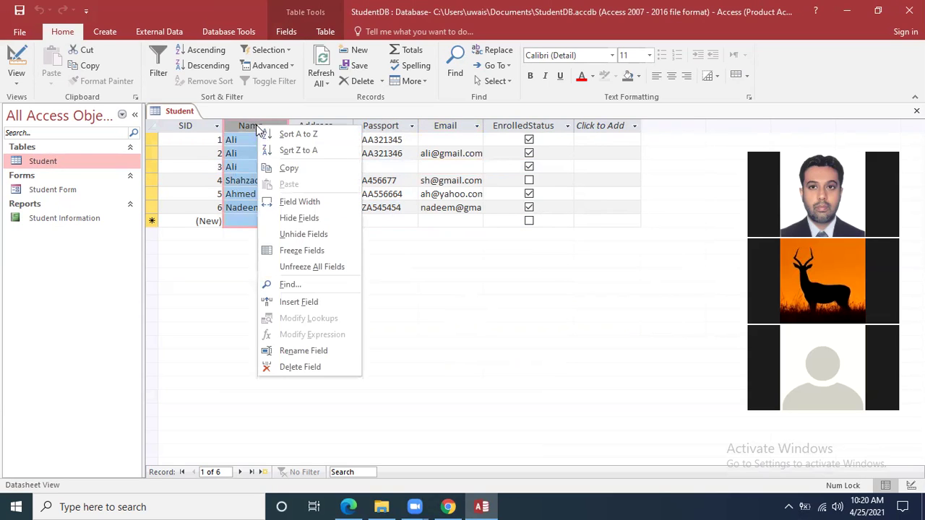
left_click(318, 133)
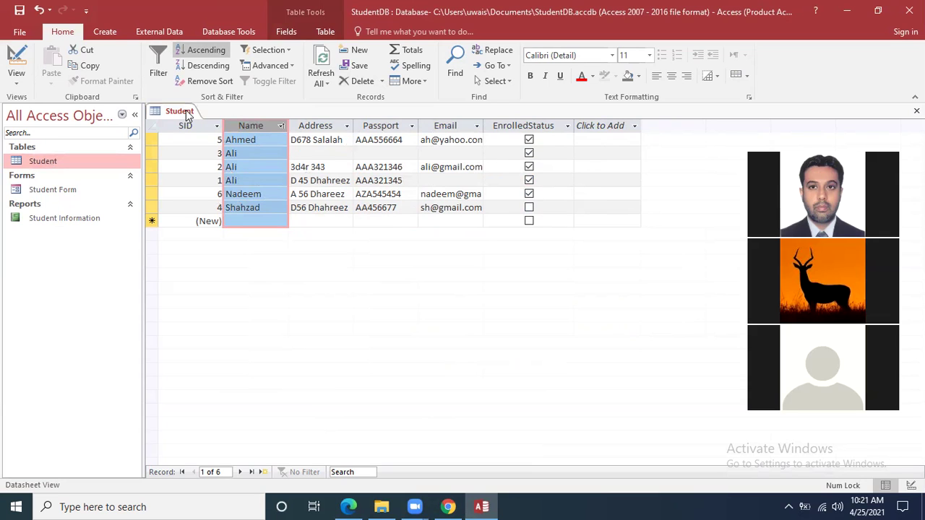
right_click(260, 125)
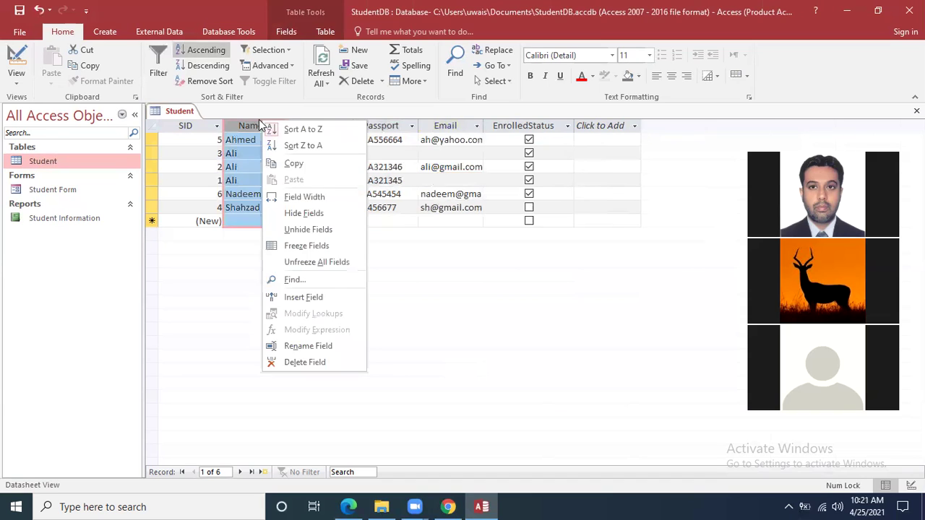
left_click(344, 147)
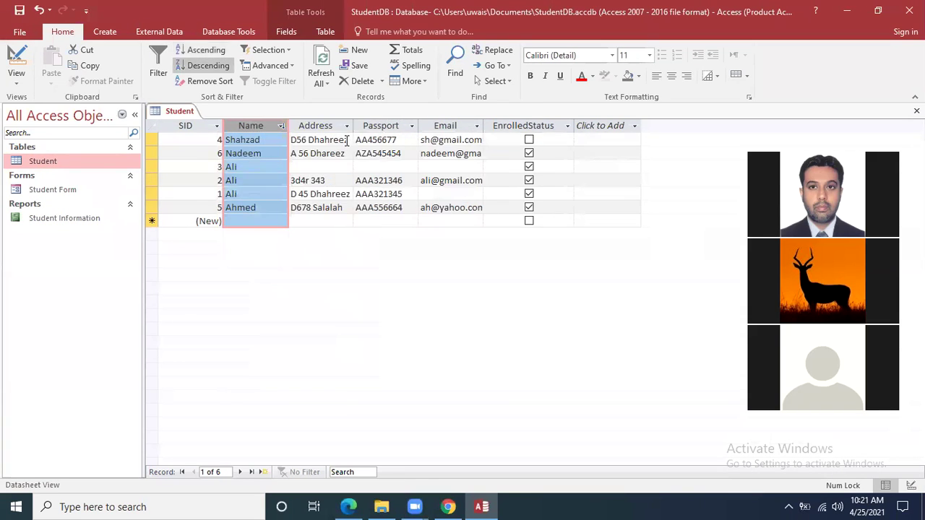
left_click(263, 140)
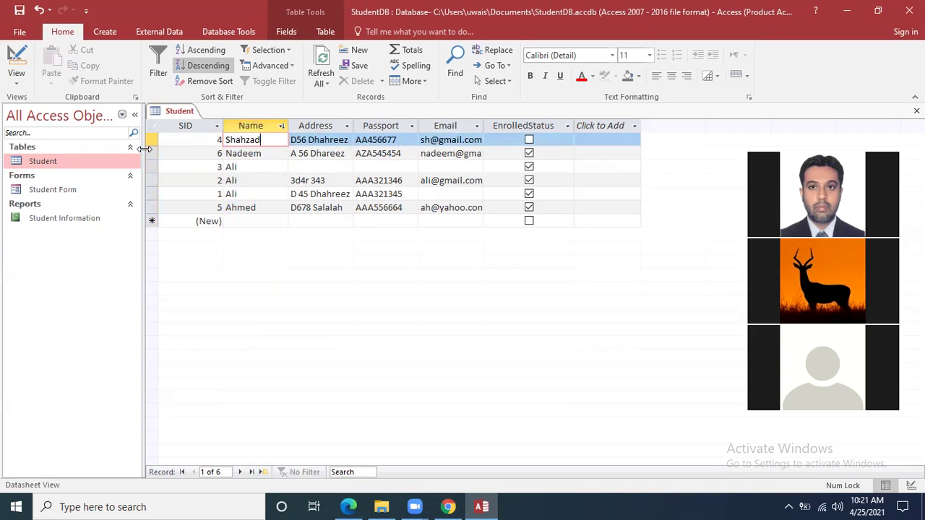
double_click(218, 140)
right_click(264, 127)
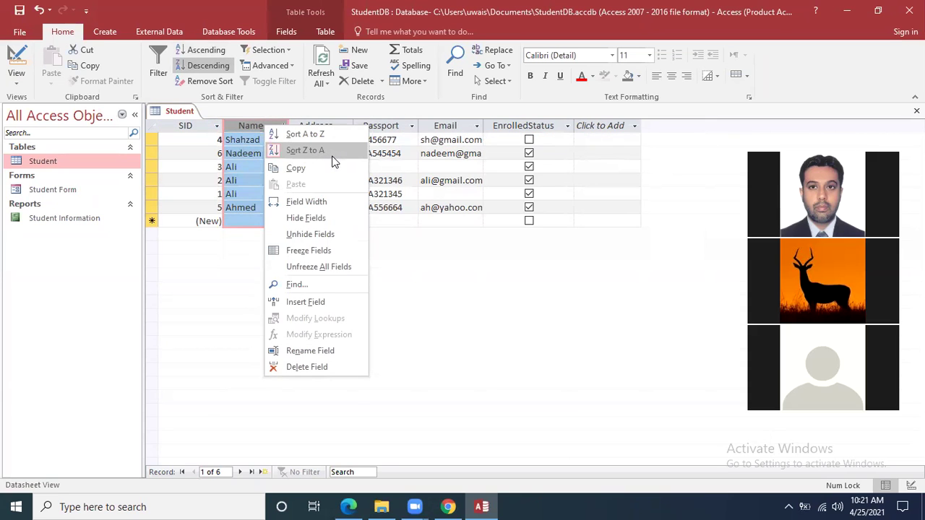
left_click(242, 262)
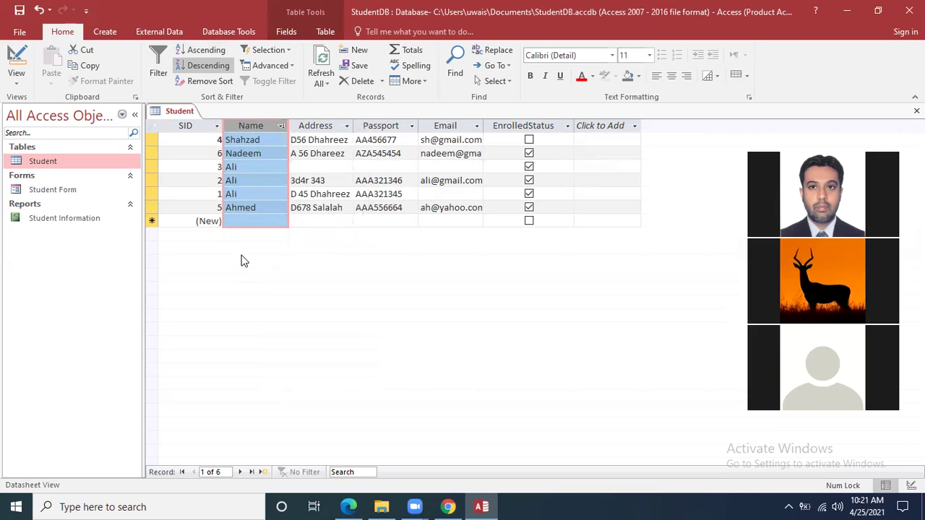
right_click(261, 128)
Insert a new blank field between Name and Address in the Student table.
left_click(327, 125)
right_click(330, 127)
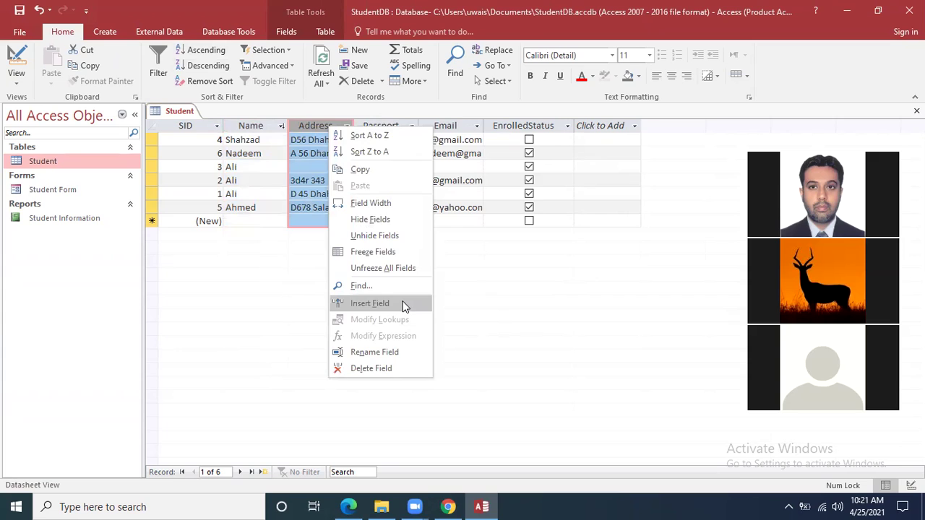
left_click(370, 303)
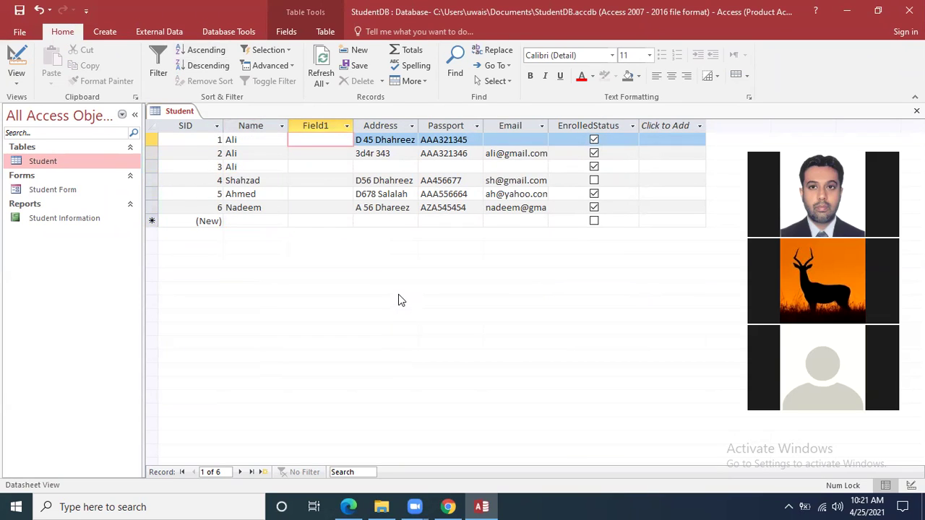
Permanently delete the blank Field1 between Name and Address from the Student table.
key("ctrl+z")
key("ctrl+z")
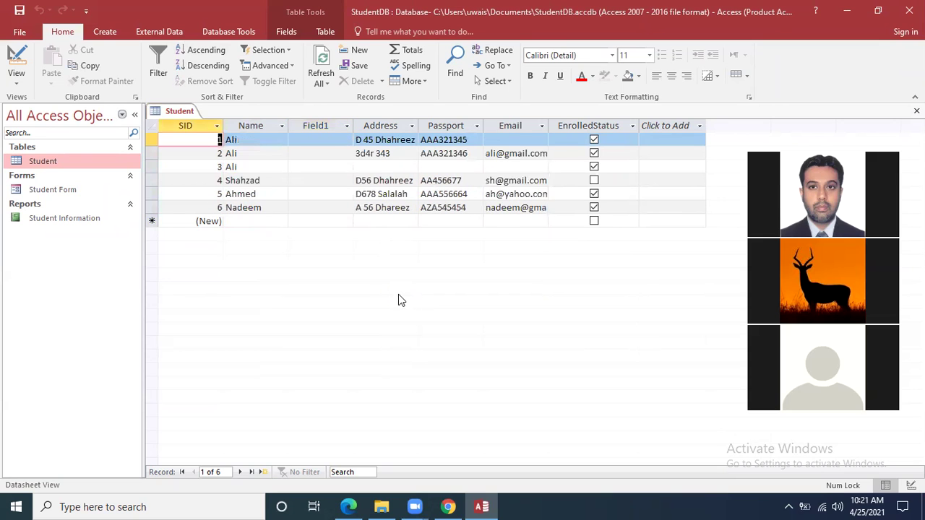
right_click(320, 127)
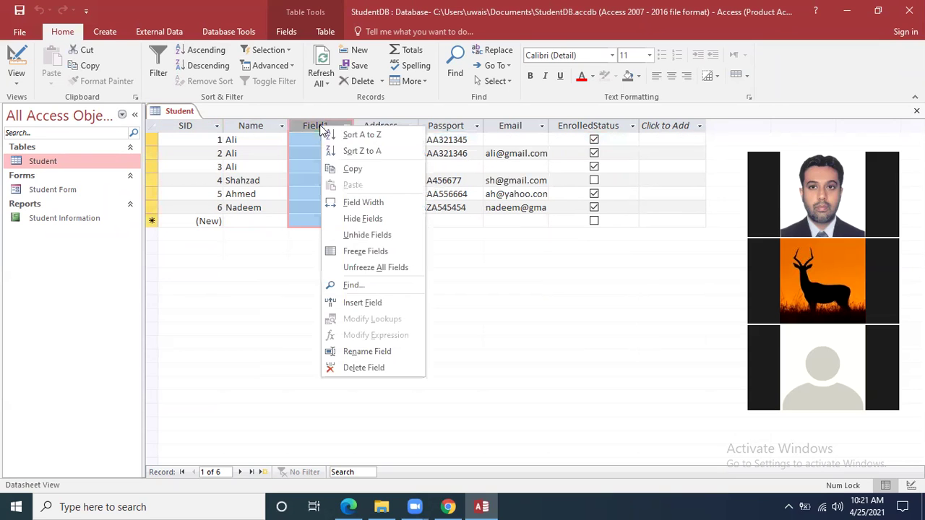
left_click(363, 367)
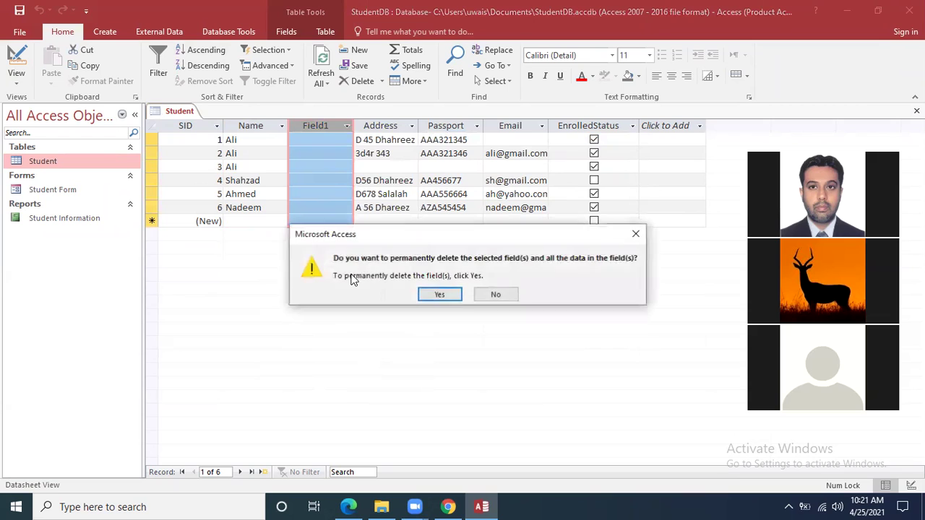
left_click(440, 295)
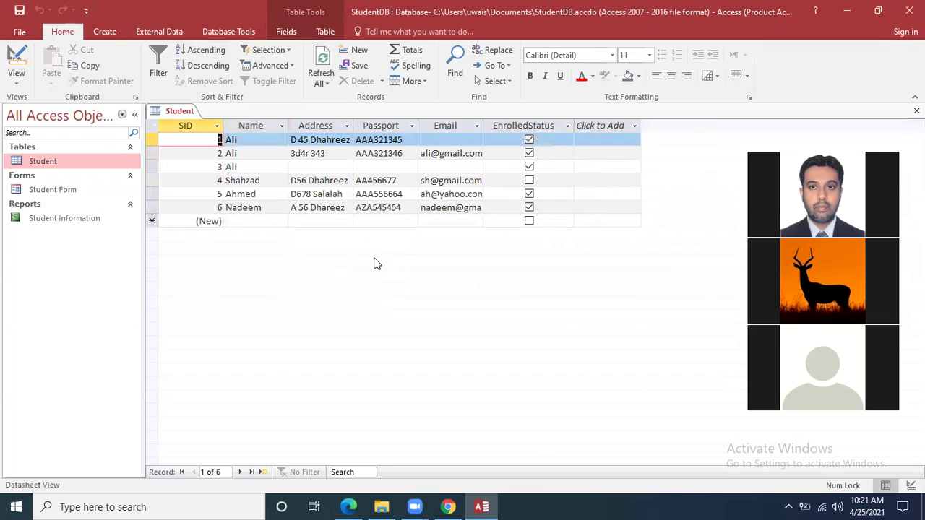
Insert a new blank field directly before the Address field in the Student table again.
right_click(326, 124)
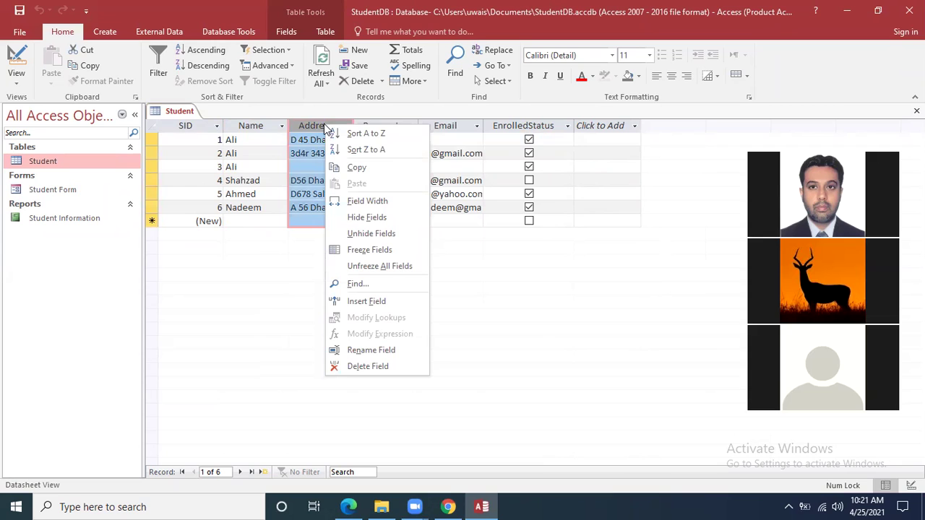
key("Escape")
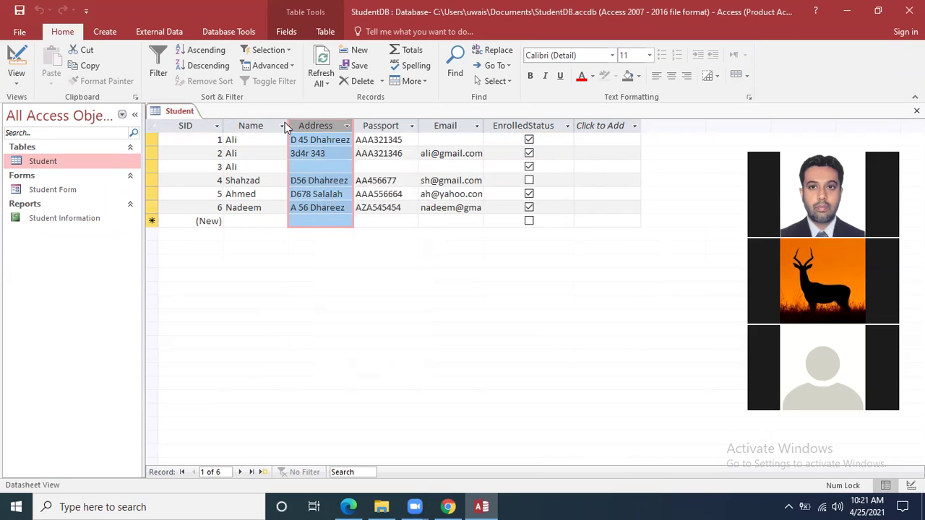
left_click(251, 122)
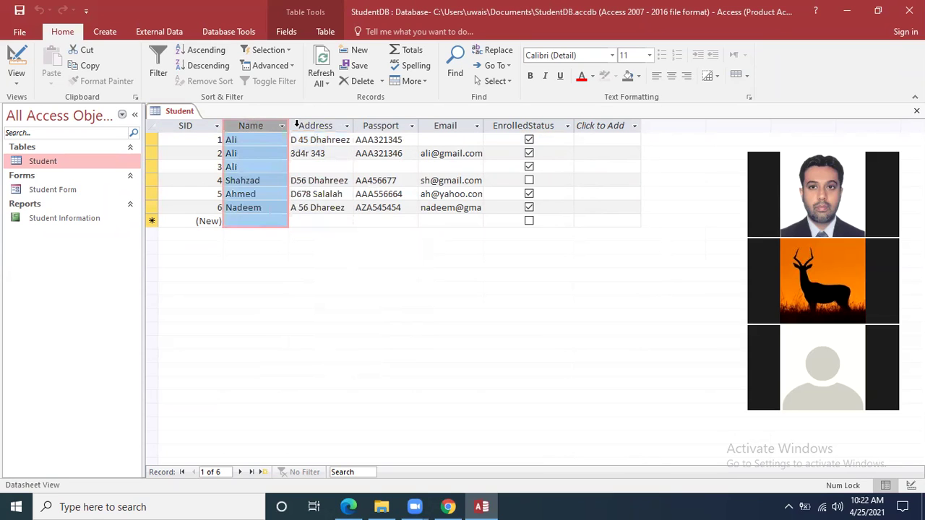
left_click(318, 127)
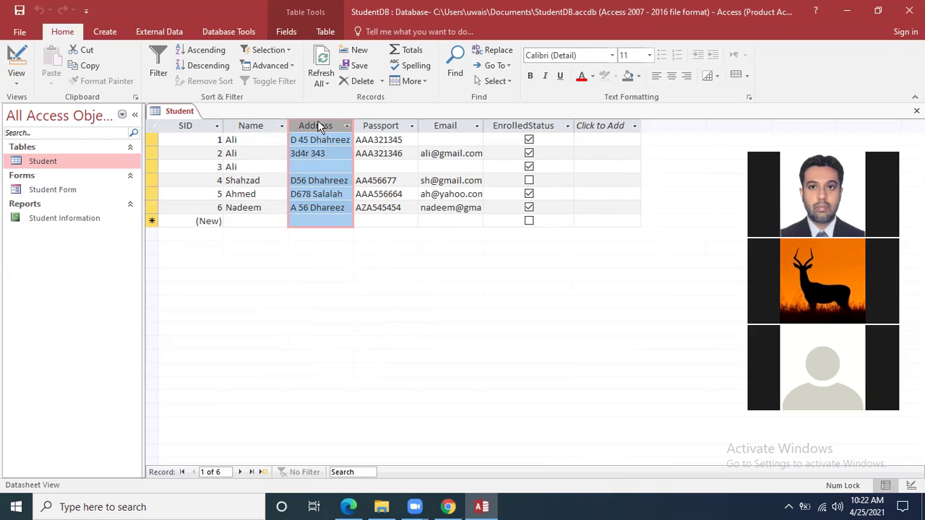
right_click(318, 126)
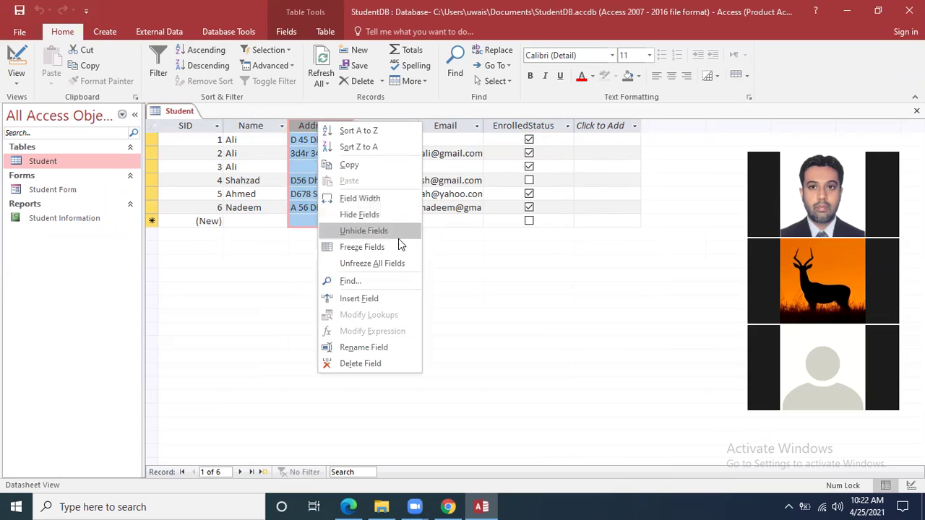
left_click(386, 300)
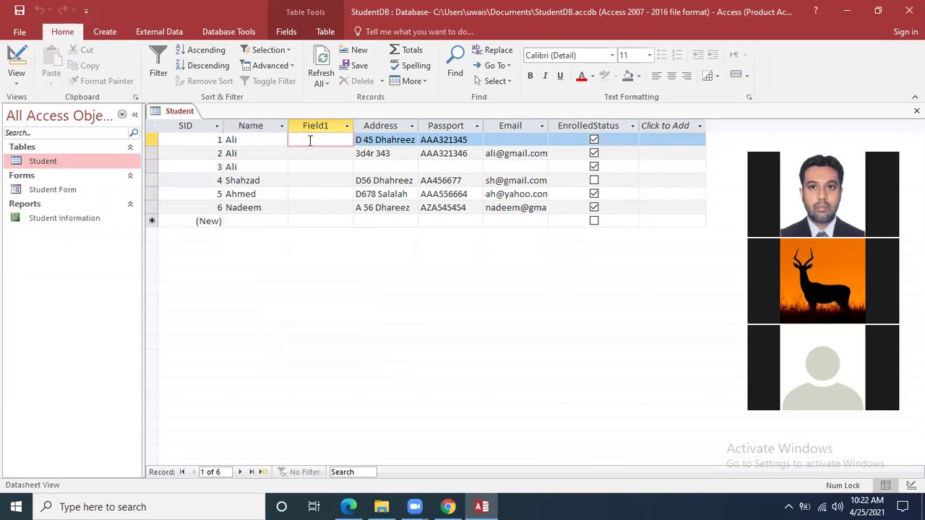
Rename the newly inserted field between Name and Address to LastName.
left_click(346, 124)
left_click(346, 123)
left_click(346, 123)
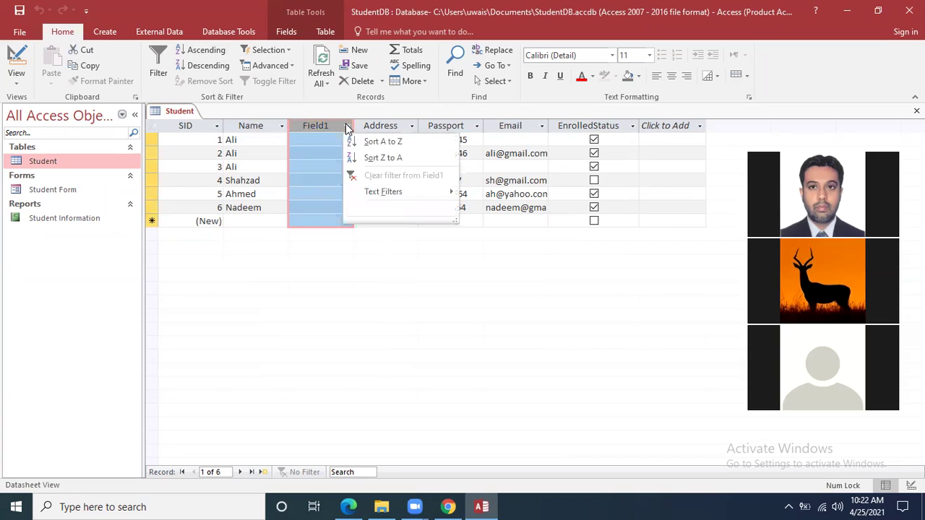
left_click(323, 140)
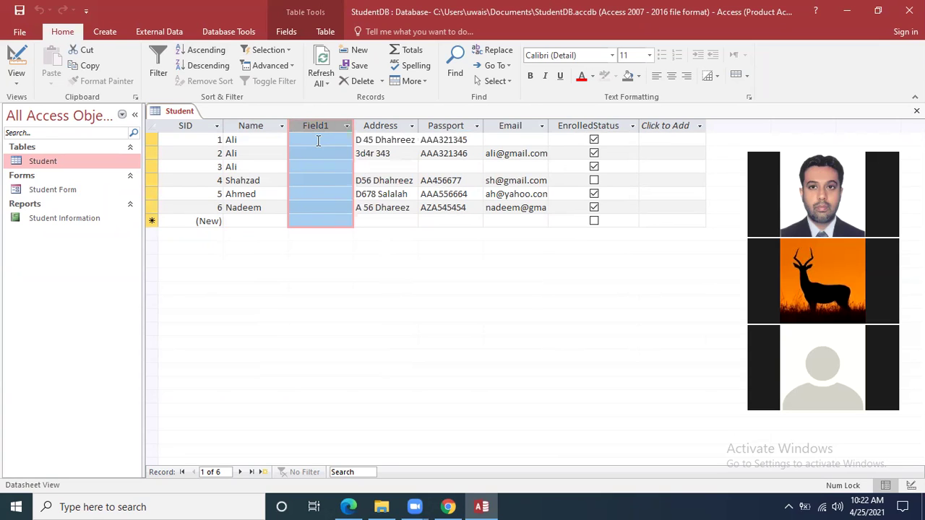
left_click(318, 140)
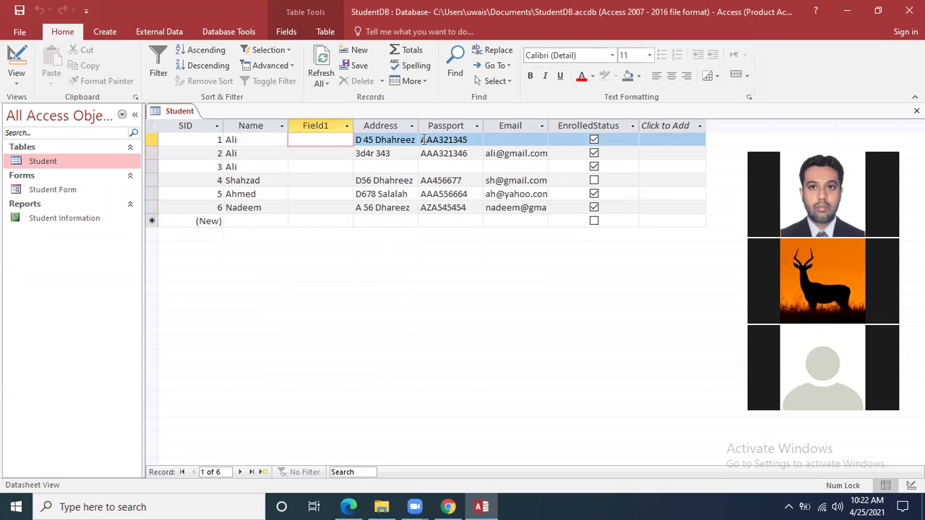
left_click(335, 128)
double_click(332, 125)
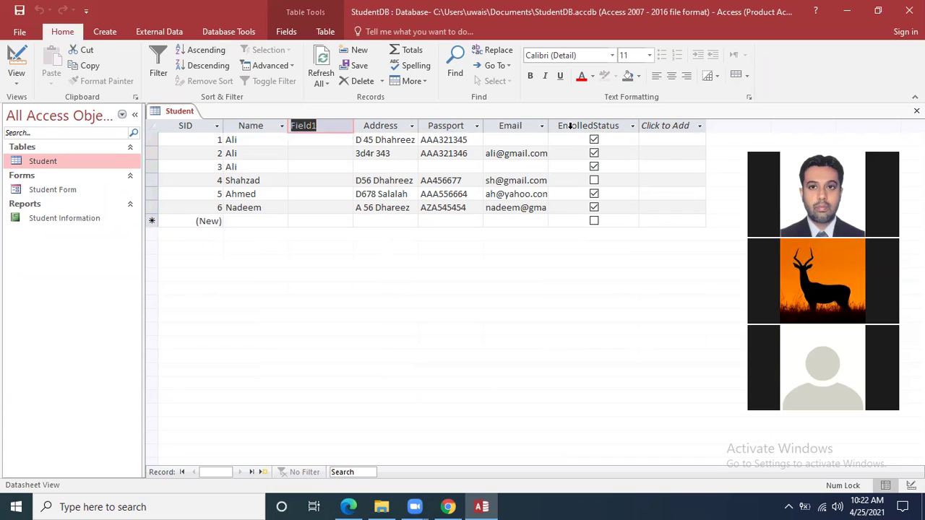
key("BackSpace")
type("Las")
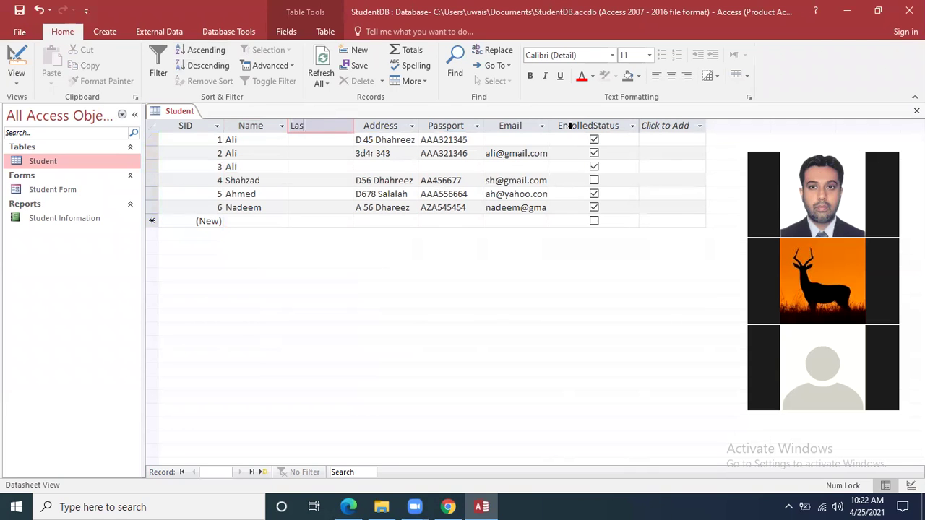
type("tName")
key("Return")
Fill in the LastName field with a surname for each of the six student records.
left_click(323, 143)
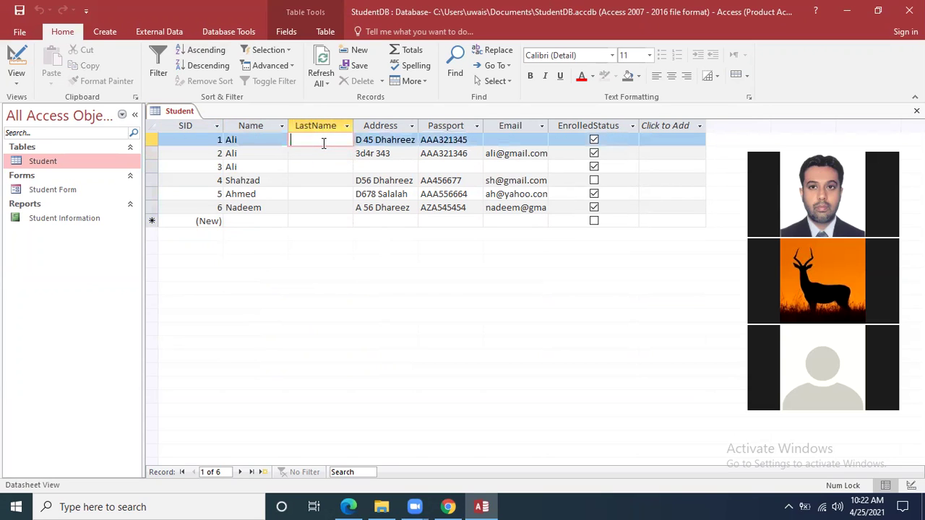
type("Khan")
key("Down")
type("Rehman")
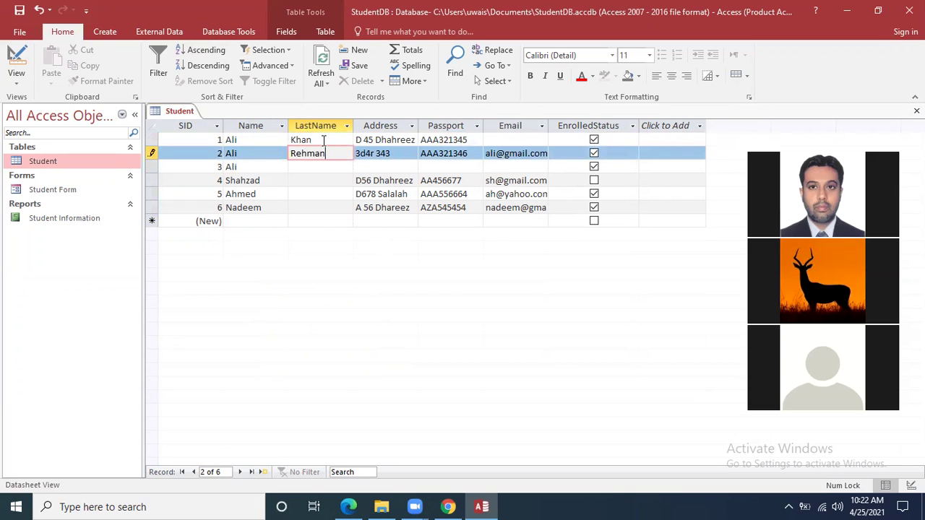
key("Down")
type("Sami")
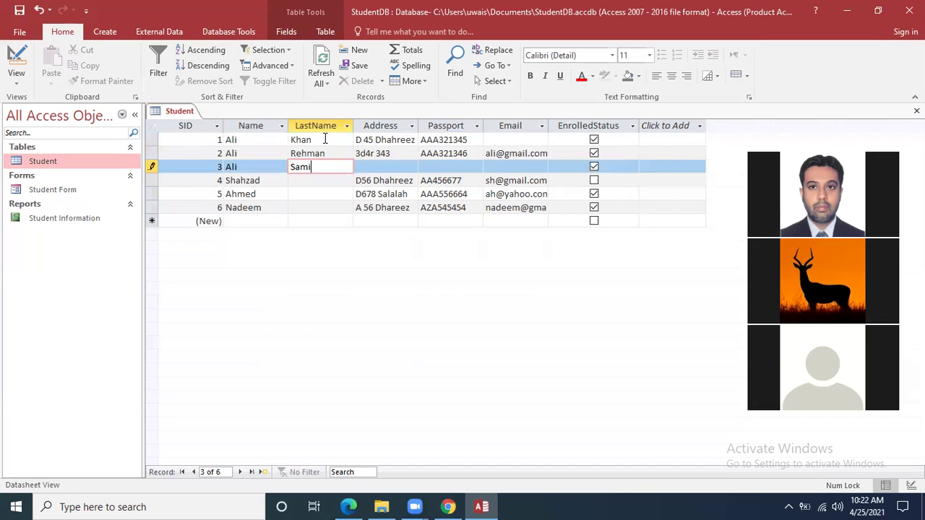
key("Down")
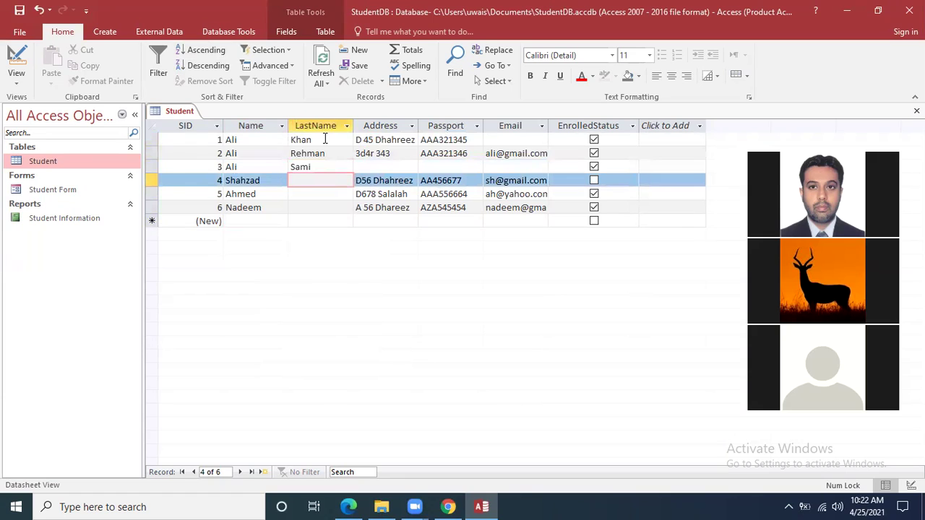
type("Shah")
key("Down")
type("Rahim")
key("Down")
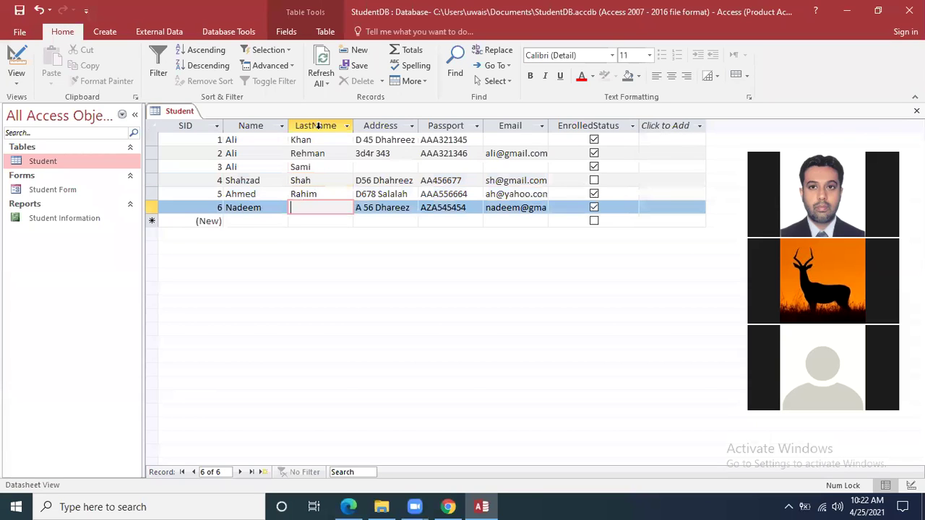
type("Raza")
right_click(340, 126)
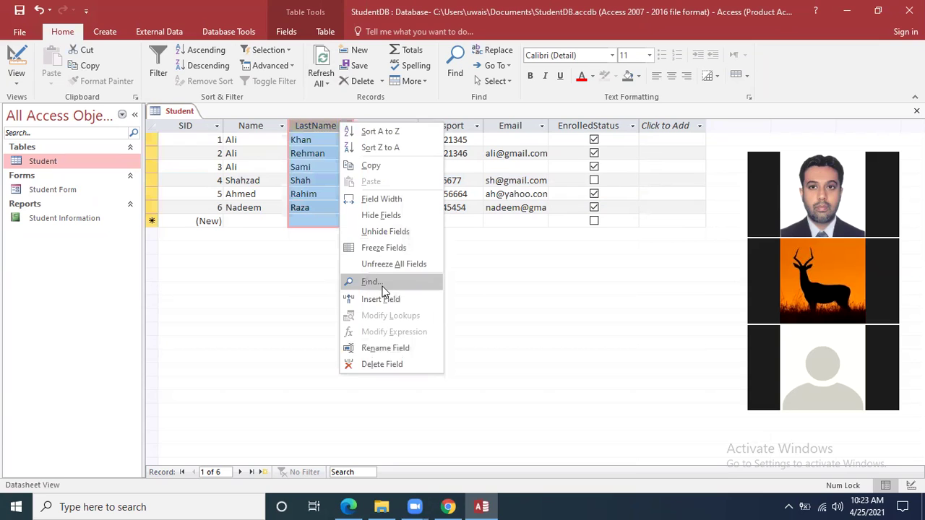
left_click(322, 143)
left_click(331, 167)
left_click(330, 198)
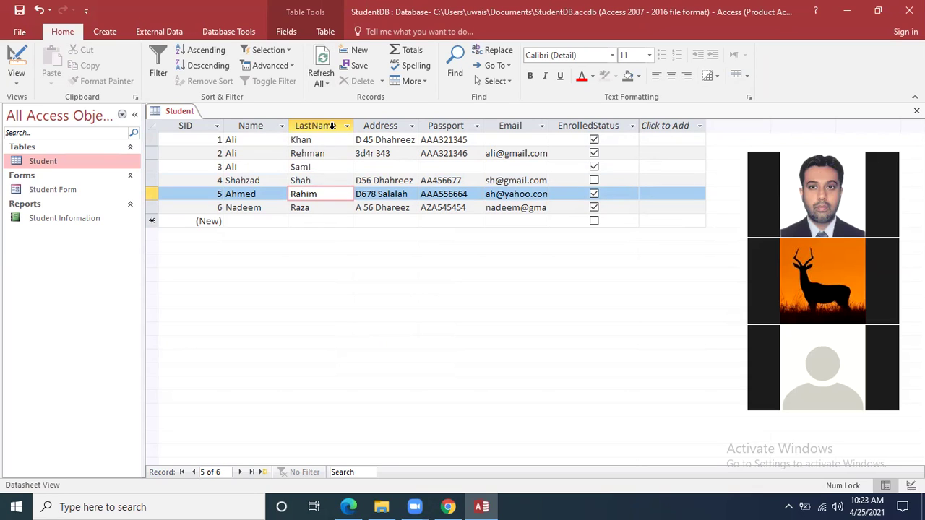
Switch to the Google Classroom material in Chrome and add the task line "How to sort records in datasheet view" to the description.
left_click(448, 507)
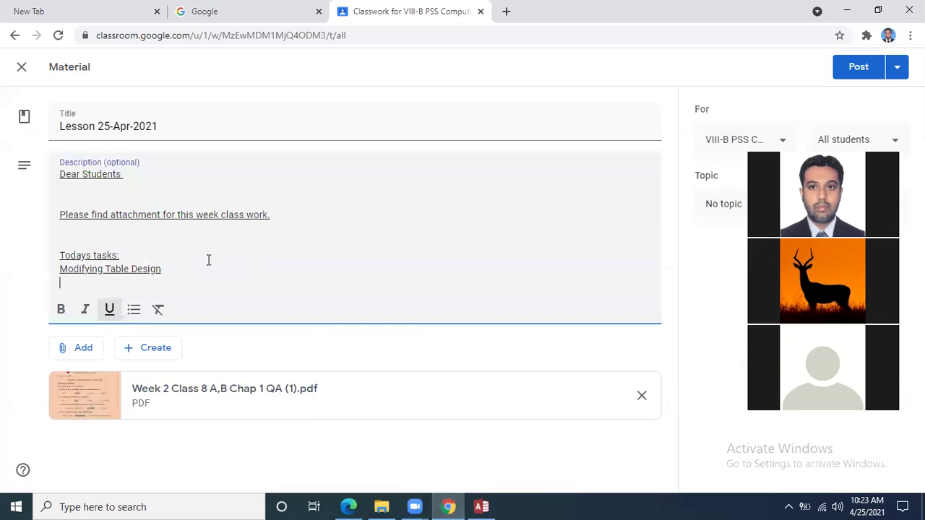
type("How to sort rec")
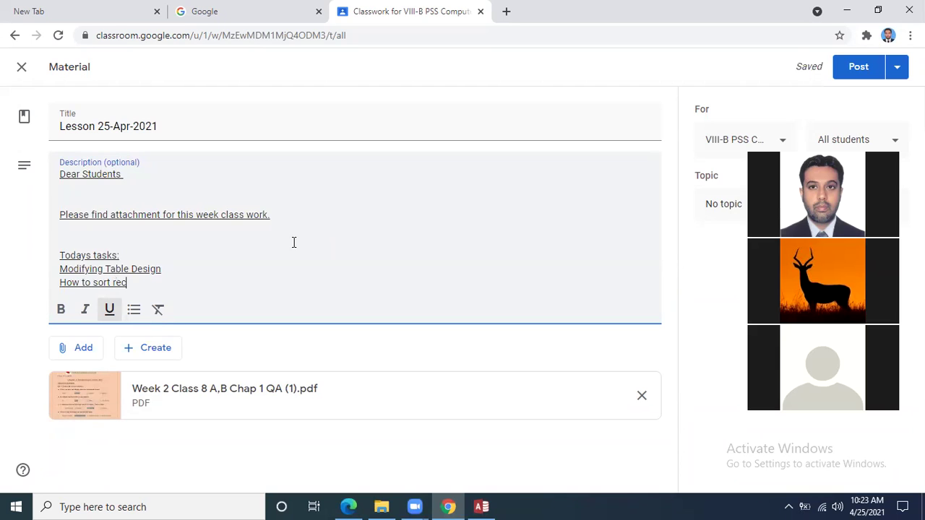
type("ords in datasheet viesw")
key("BackSpace")
key("BackSpace")
type("w")
key("Return")
Add the line "how to add a new field" to the material's list of today's tasks.
type("how oto ")
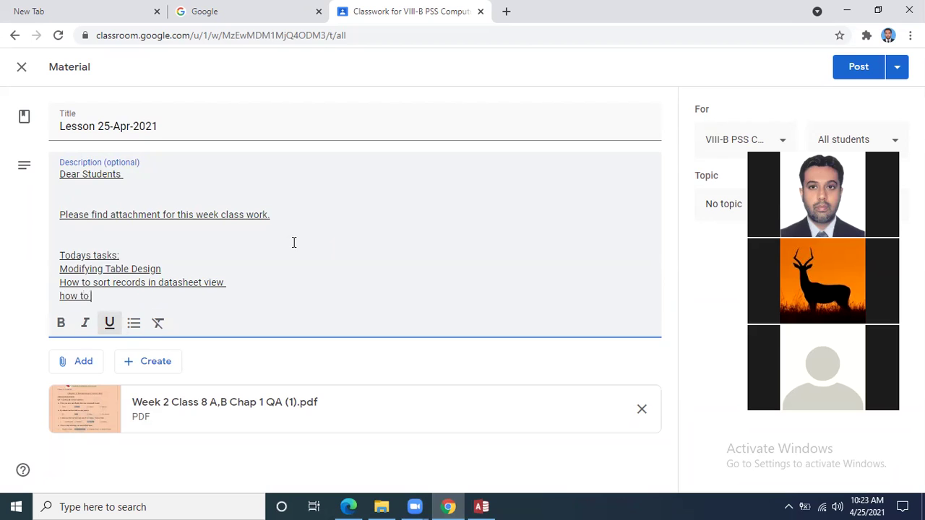
type("assd a new field")
key("BackSpace")
key("BackSpace")
key("BackSpace")
type("eld")
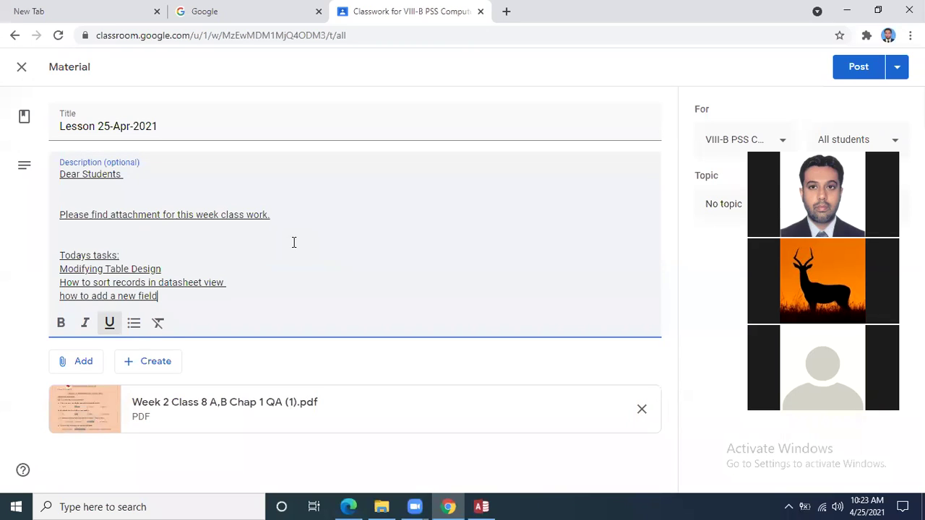
key("Return")
Add the line "how to delete/remove an existing column/field" to the task list and start a new line below it.
type("n")
type("oe")
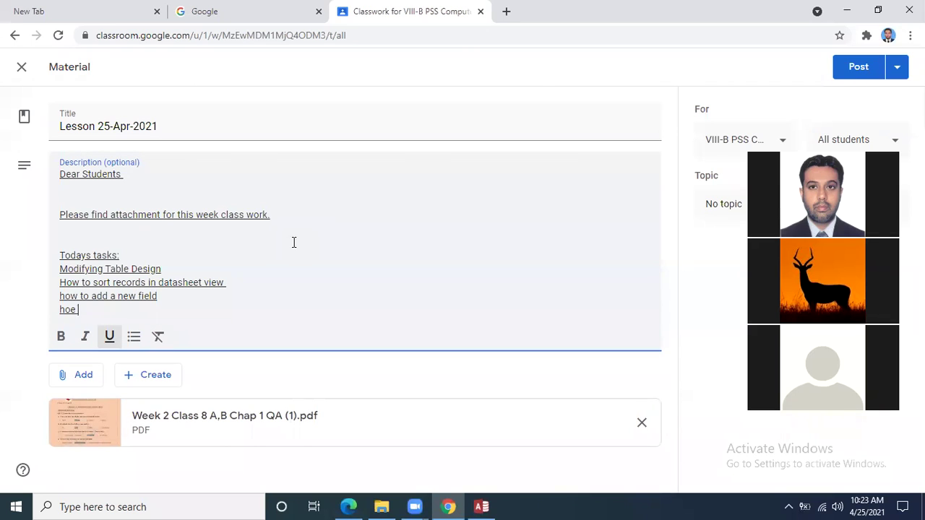
key("BackSpace")
key("BackSpace")
type("w to delete")
key("BackSpace")
key("BackSpace")
type("ete")
key("BackSpace")
type("te/remove a")
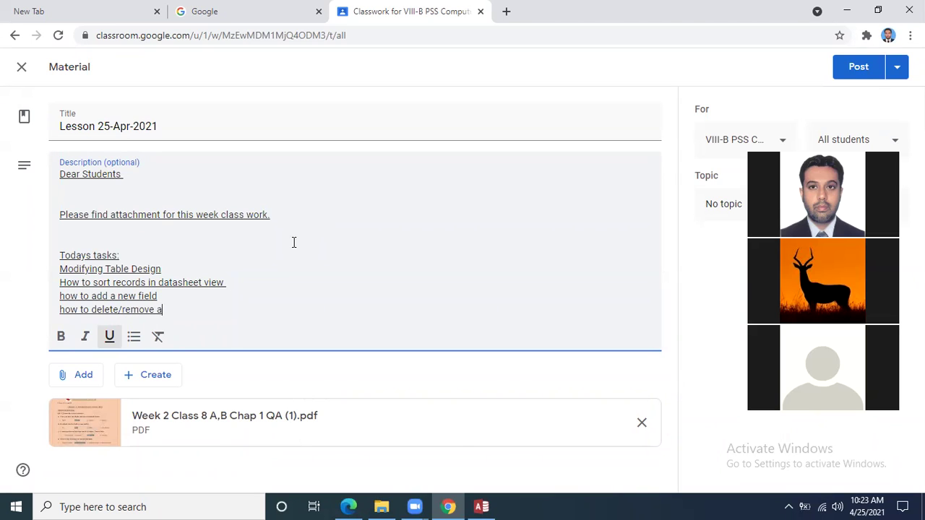
type("n existing column")
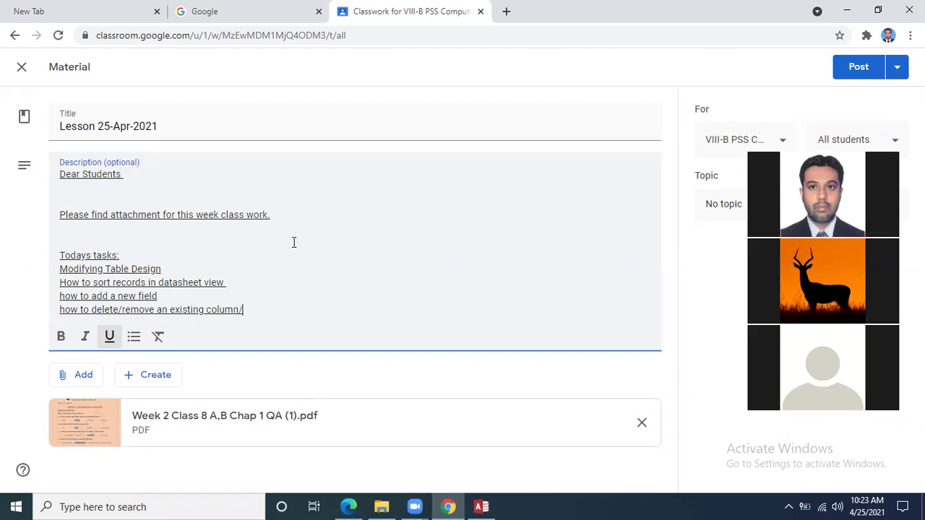
type("/field")
key("Return")
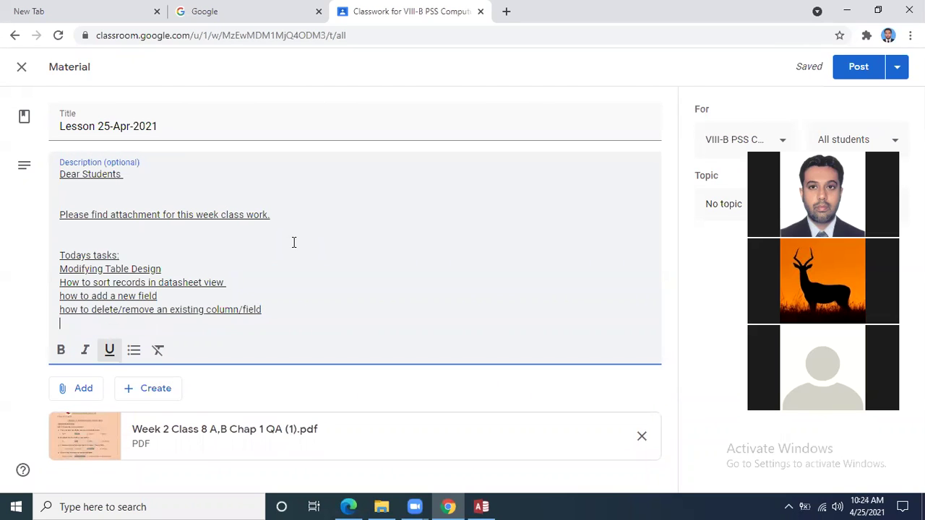
Consult the "Move a Field" section of VIII Chapter 1.pdf in Edge and return to the Student table in Access.
key("alt+Tab")
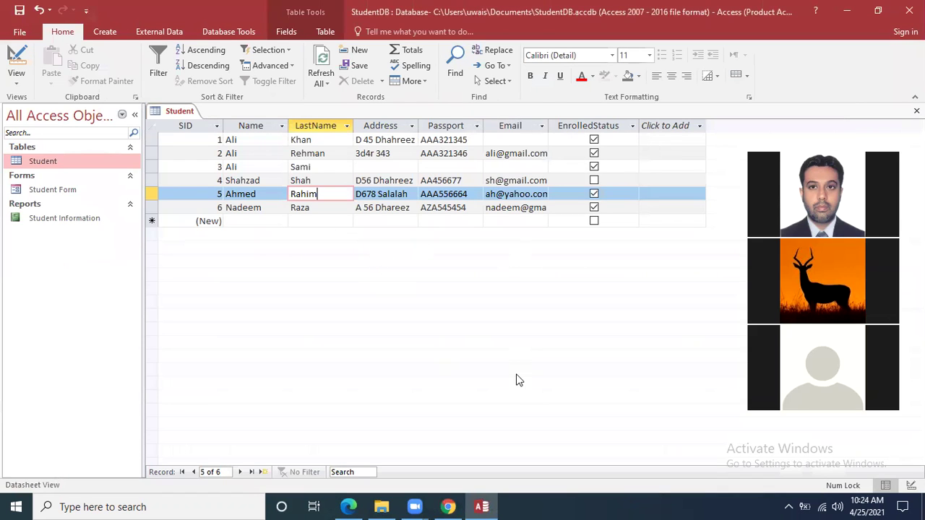
left_click(349, 507)
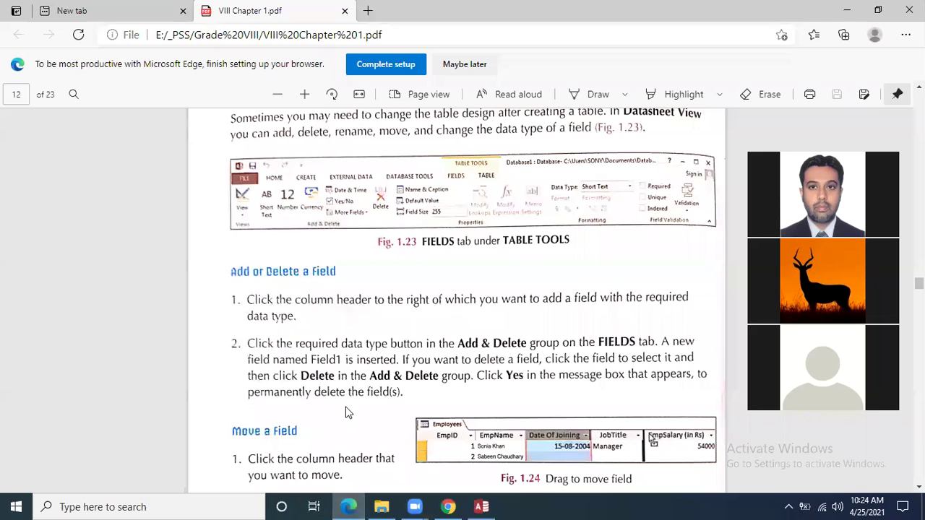
scroll(362, 275, "down", 3)
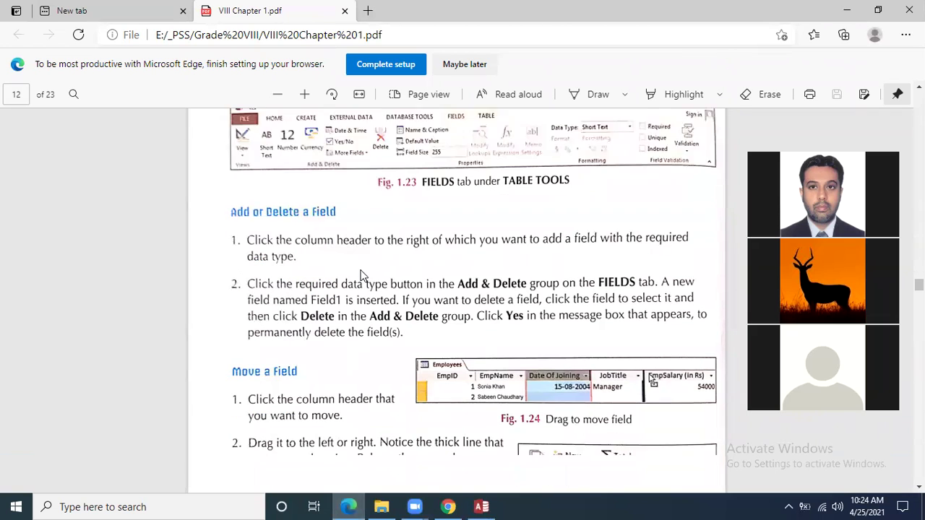
scroll(363, 276, "down", 2)
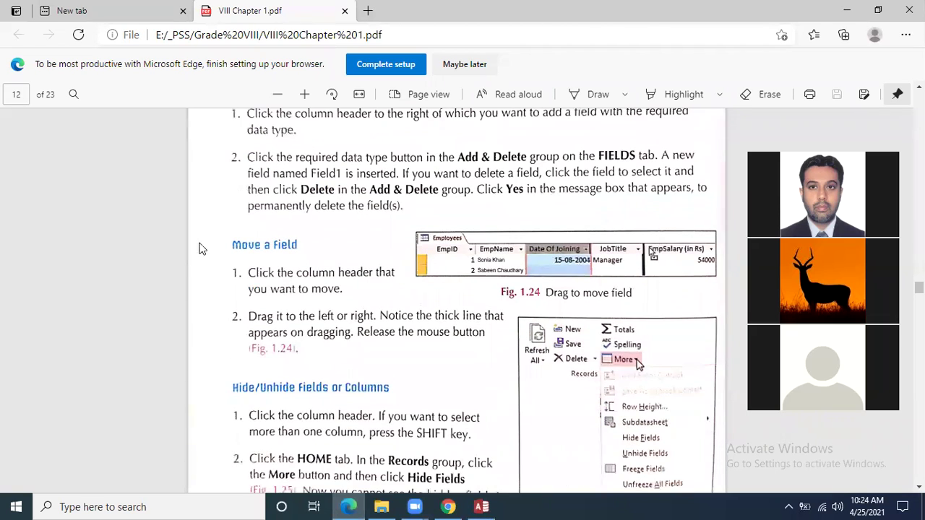
left_click(489, 506)
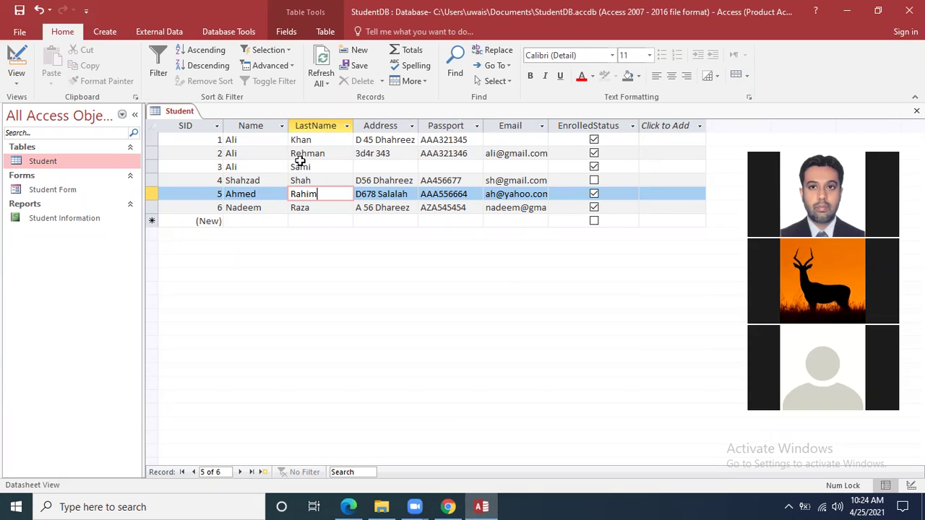
Move the Address field of the Student table to between the Passport and Email fields.
left_click(385, 124)
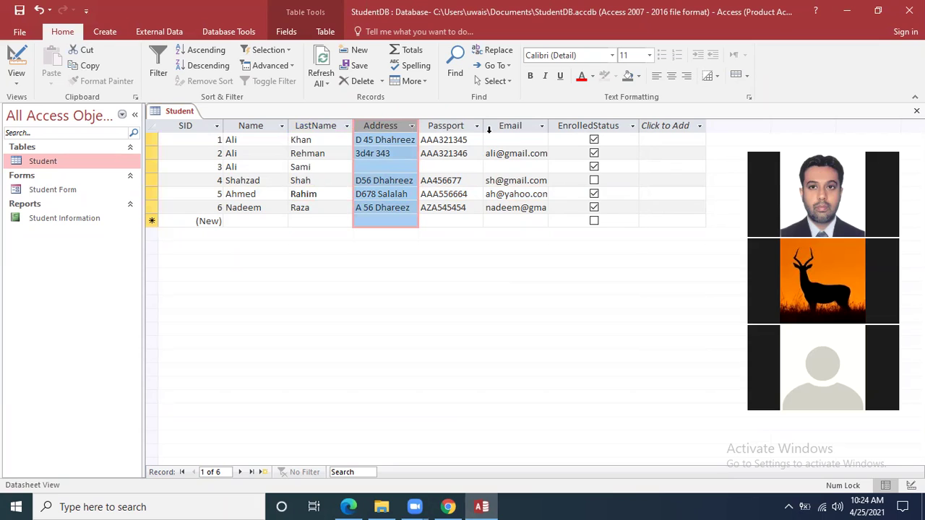
left_click_drag(391, 126, 480, 133)
left_click_drag(390, 127, 483, 128)
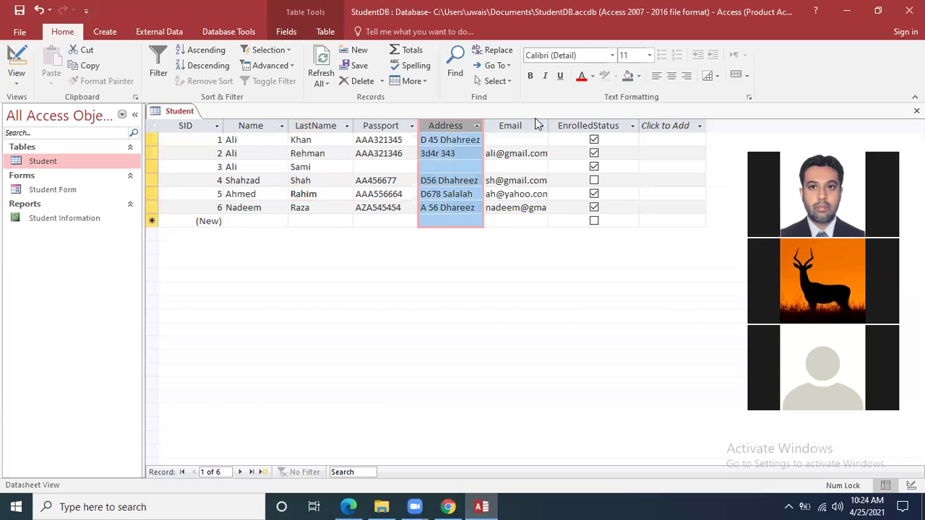
Move the Passport field in front of LastName and then to between the Email and EnrolledStatus fields.
left_click(386, 126)
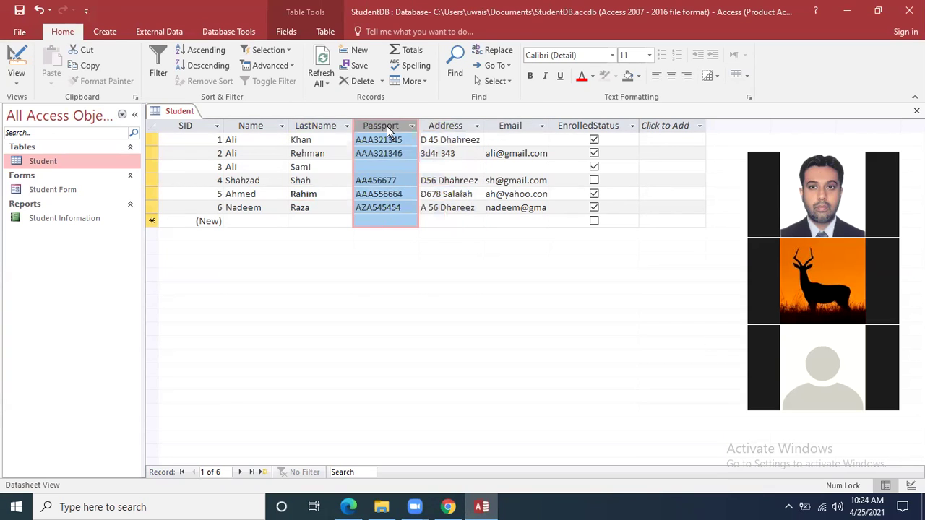
left_click_drag(386, 126, 327, 133)
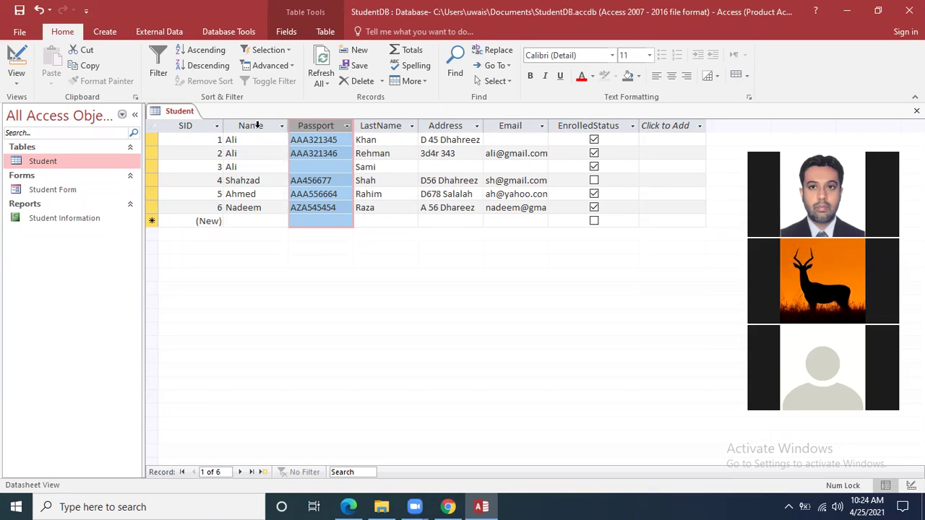
left_click_drag(314, 120, 591, 138)
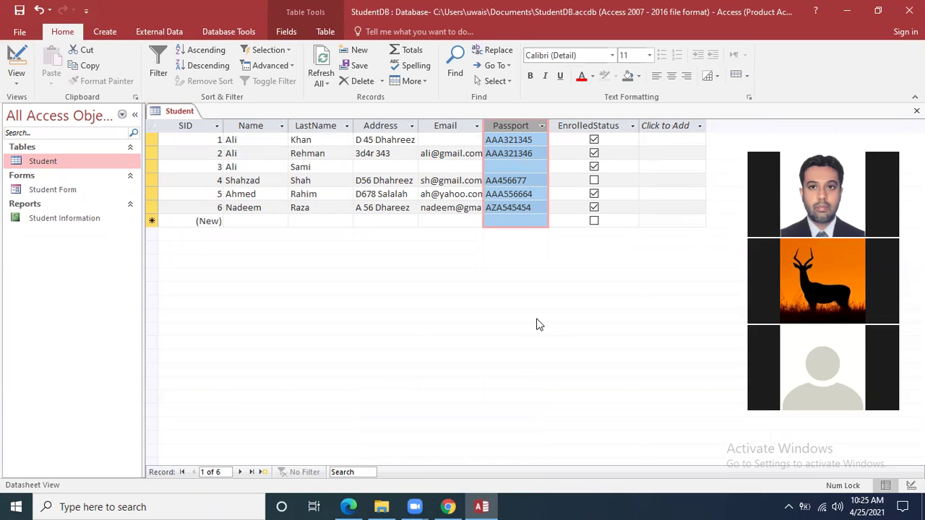
left_click(334, 169)
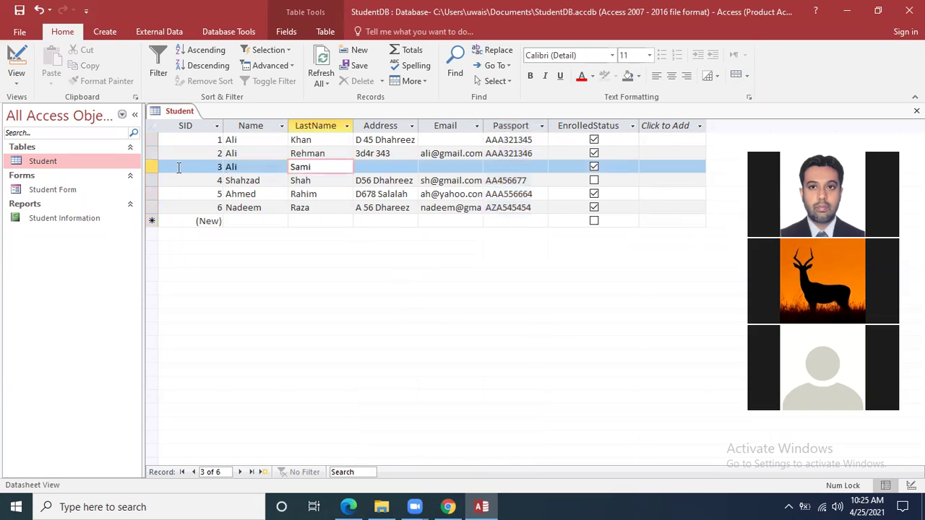
left_click(152, 167)
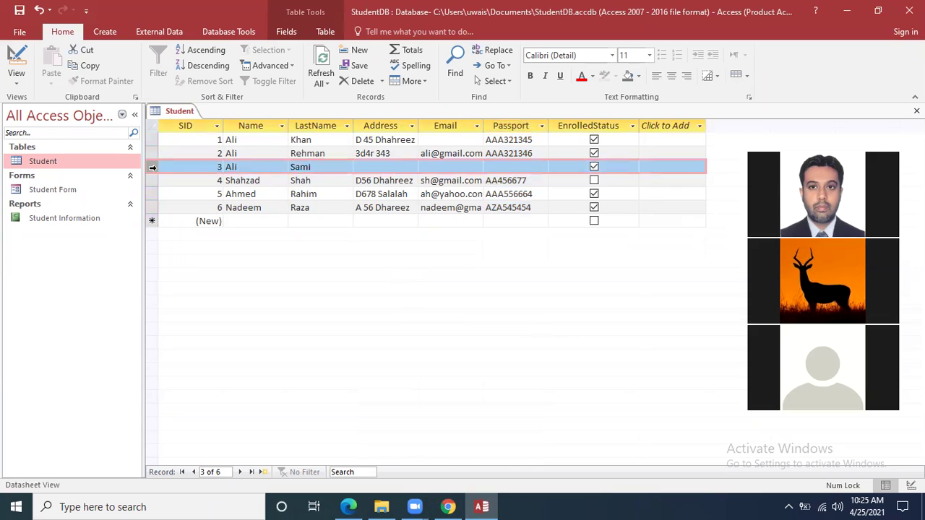
right_click(153, 168)
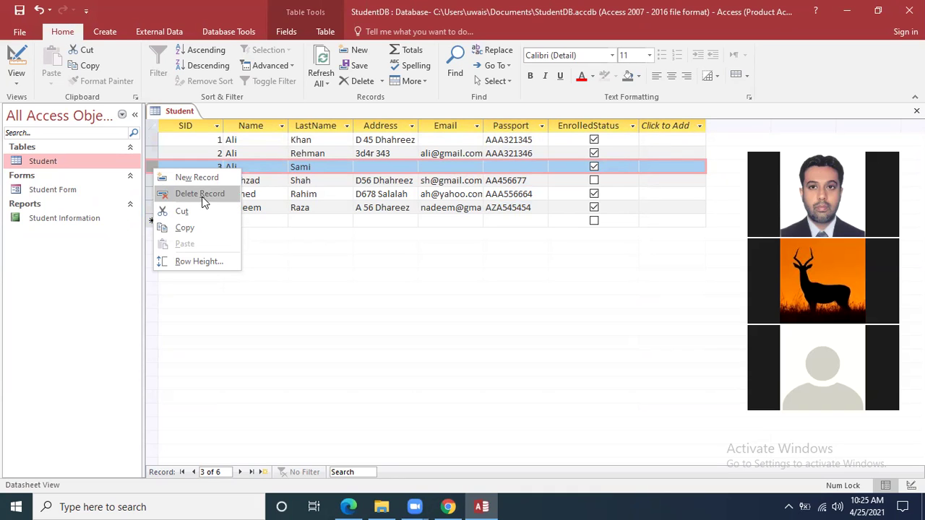
key("Escape")
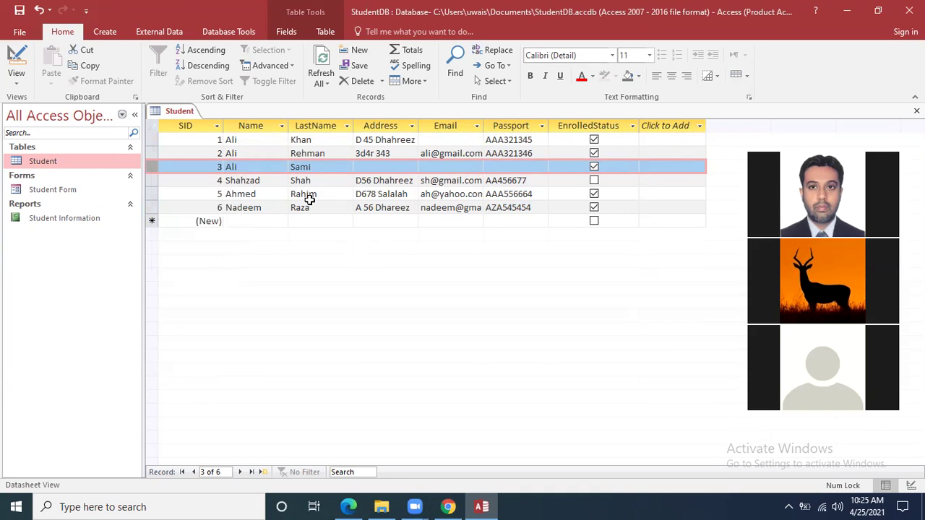
left_click(338, 167)
right_click(147, 167)
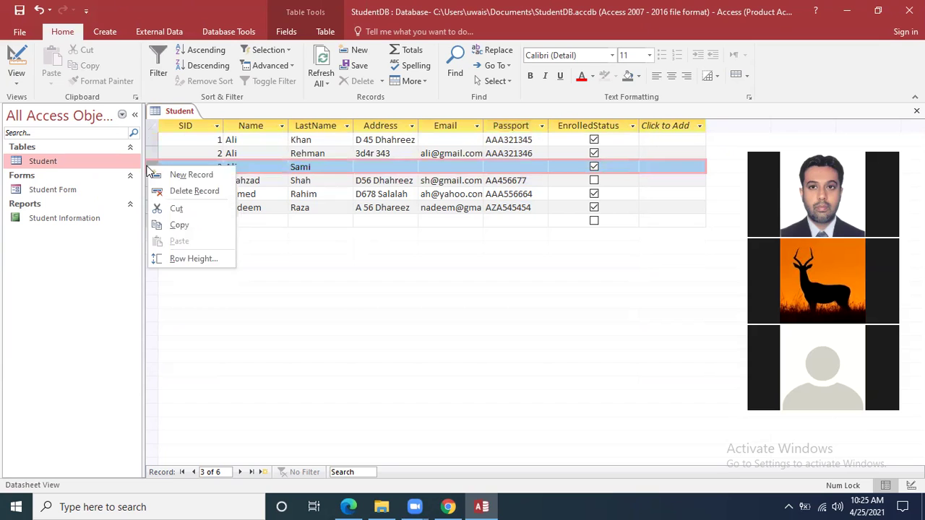
key("Escape")
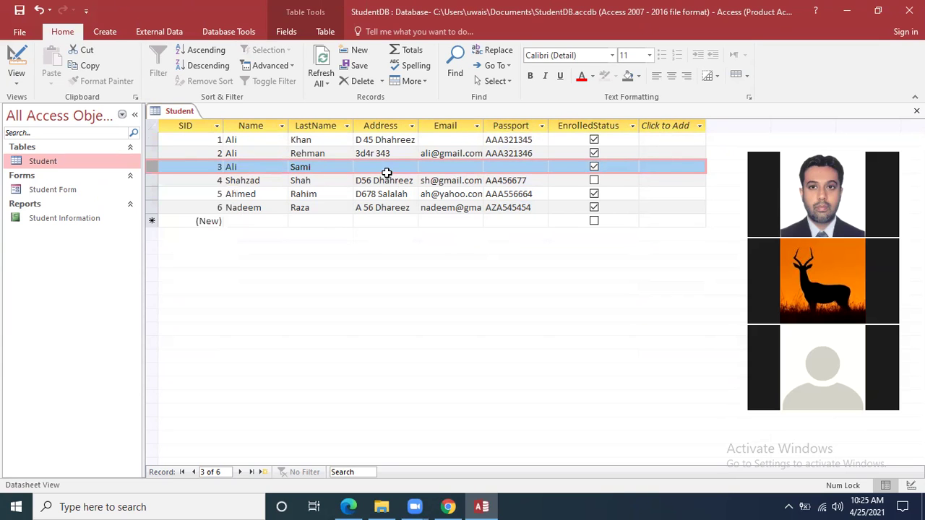
left_click(350, 154)
left_click(337, 167)
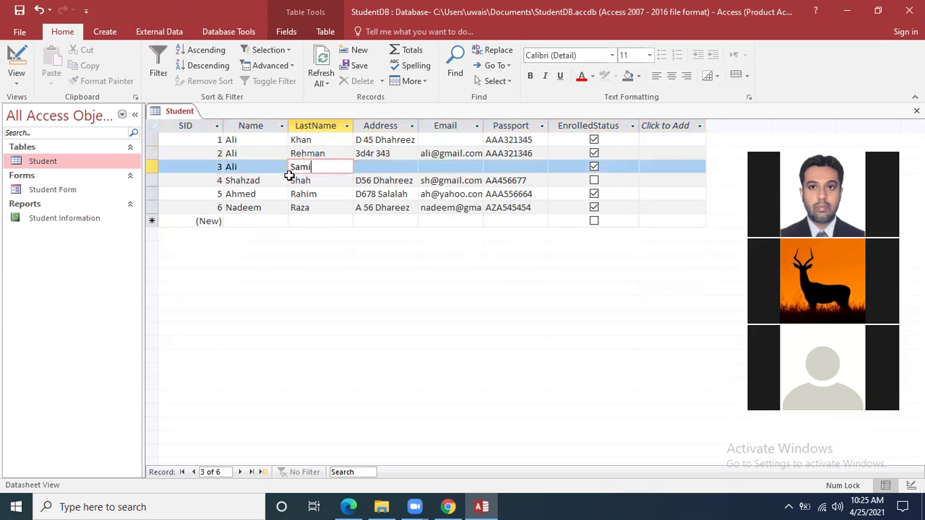
Delete the record with SID 3 from the Student table.
right_click(150, 167)
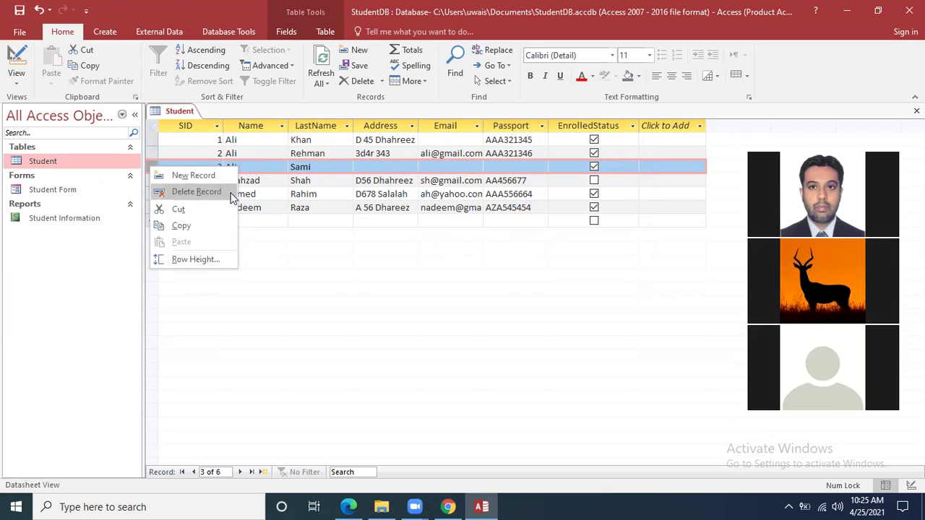
left_click(196, 191)
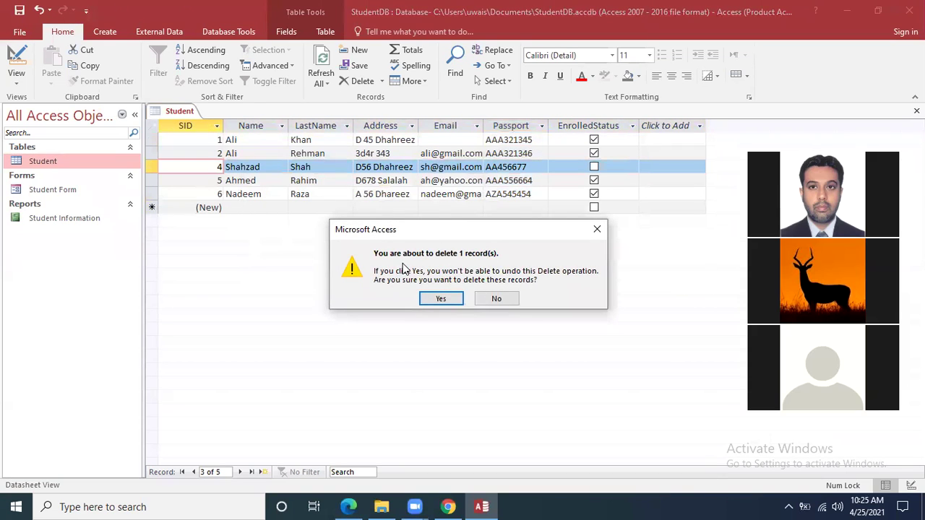
left_click(441, 301)
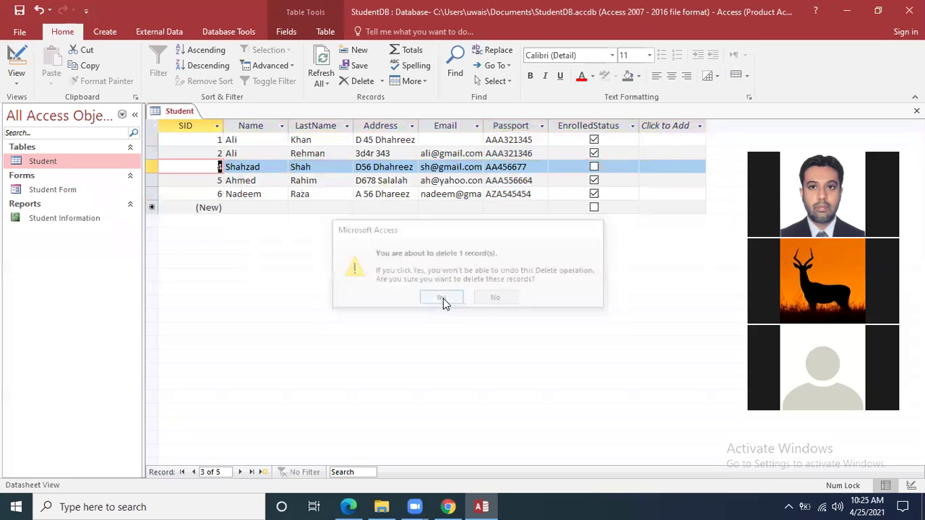
left_click(309, 175)
left_click(262, 142)
left_click(282, 154)
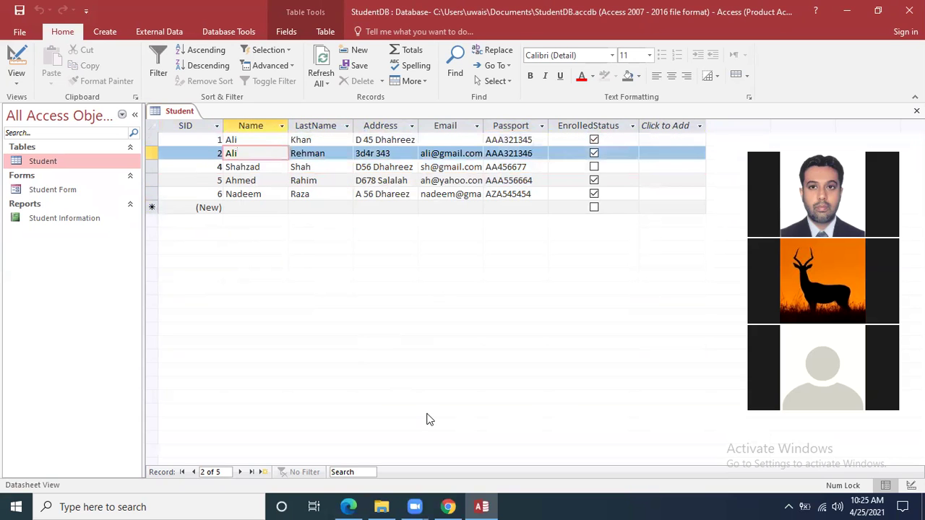
Switch to the Google Classroom material in Chrome and add the task line "how to delete a record in datasheet view".
left_click(448, 507)
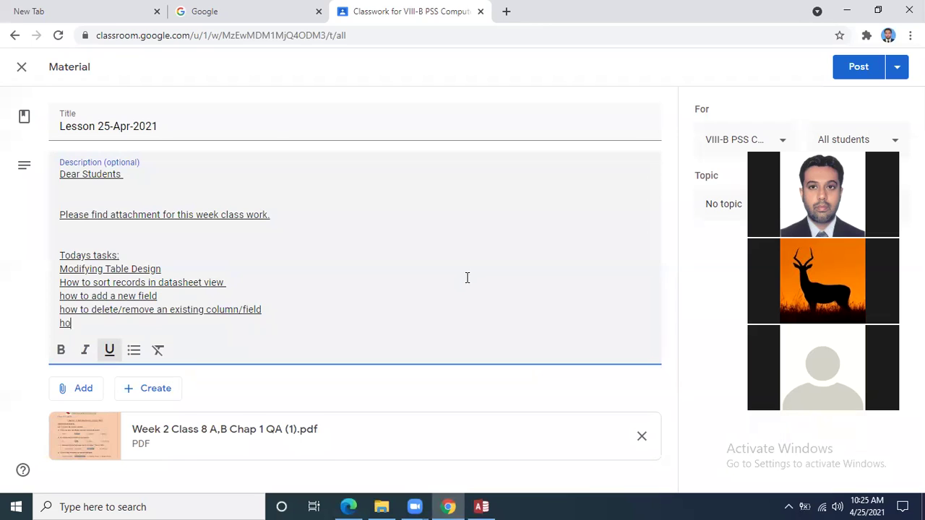
type("o delete a record in dat")
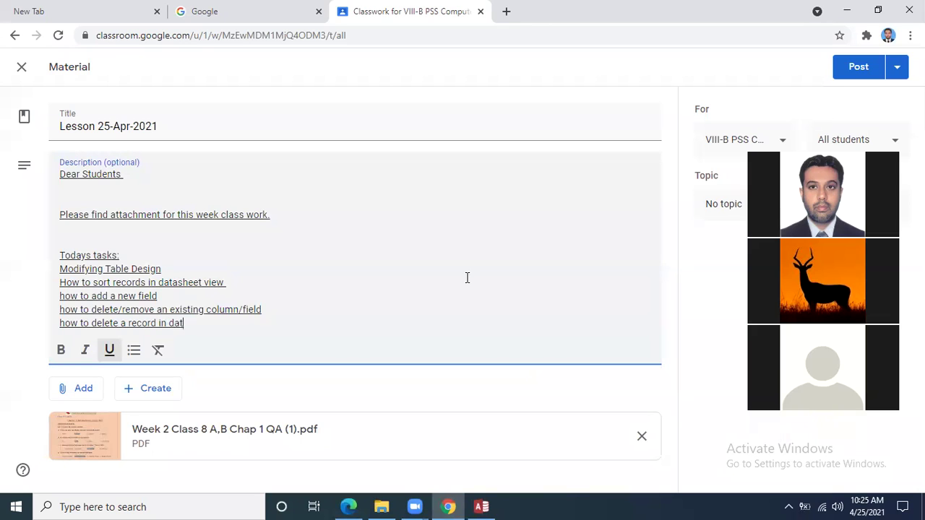
type("asheet view")
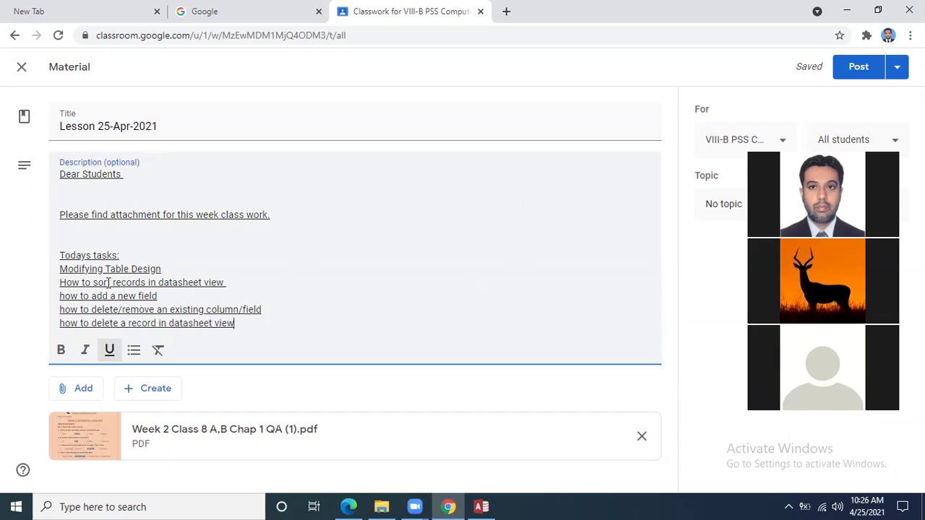
left_click(201, 271)
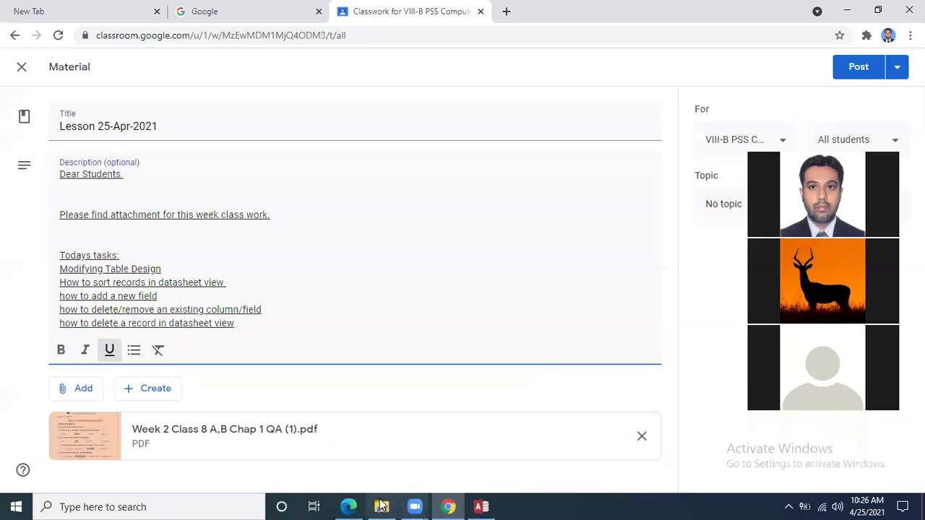
Switch to VIII Chapter 1.pdf in Edge and read the sections on hiding/unhiding and freezing/unfreezing fields.
key("alt+Tab")
scroll(424, 207, "down", 3)
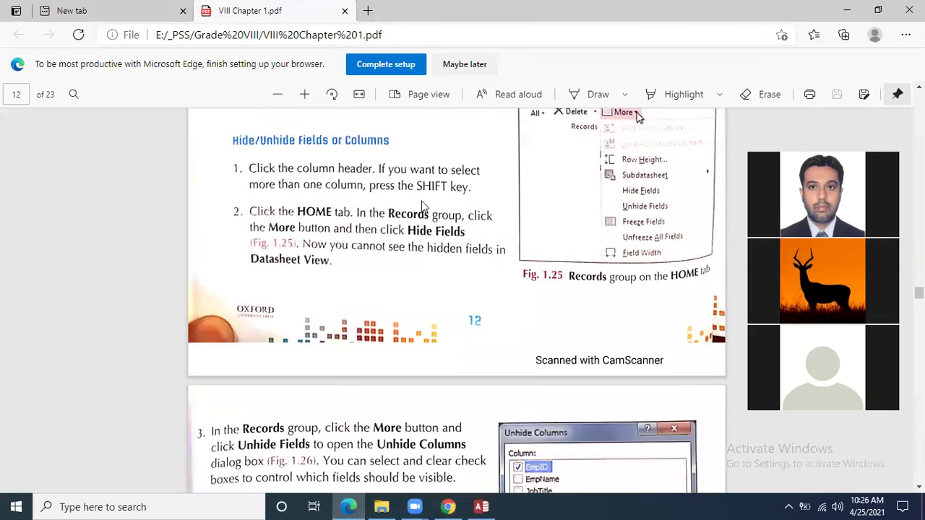
scroll(424, 208, "down", 5)
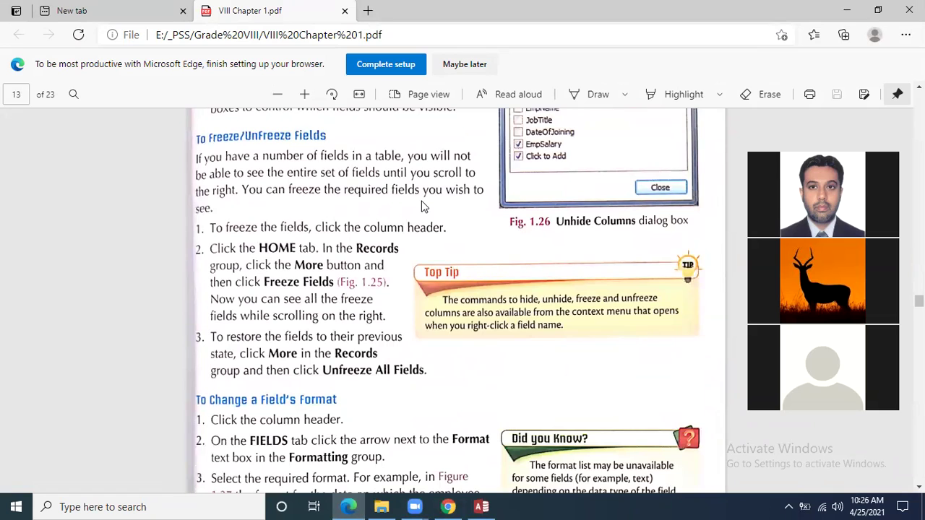
scroll(424, 207, "up", 1)
scroll(424, 208, "down", 1)
scroll(424, 207, "up", 1)
scroll(424, 208, "up", 5)
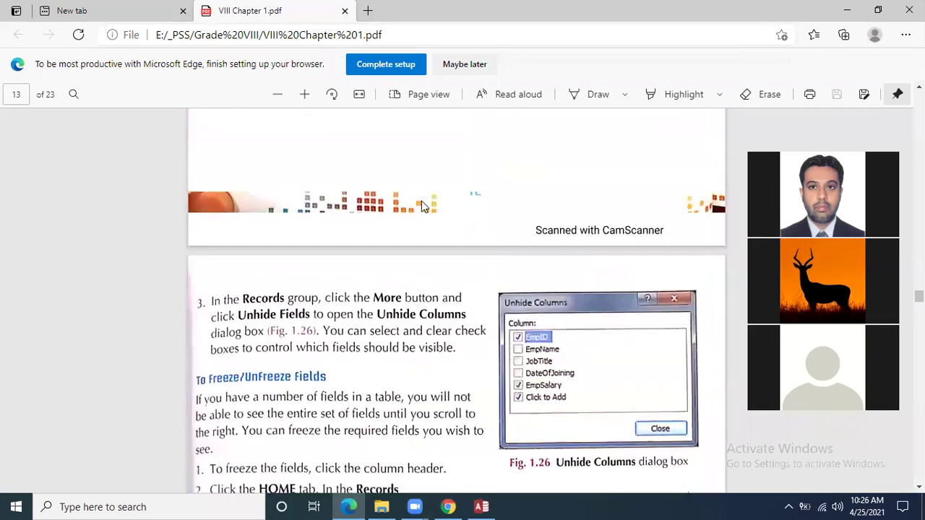
scroll(424, 207, "down", 3)
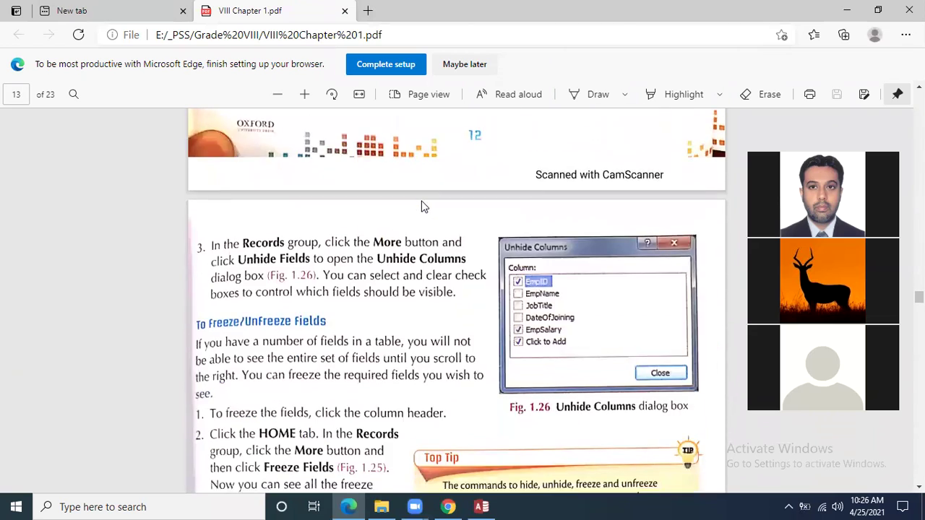
scroll(424, 208, "up", 3)
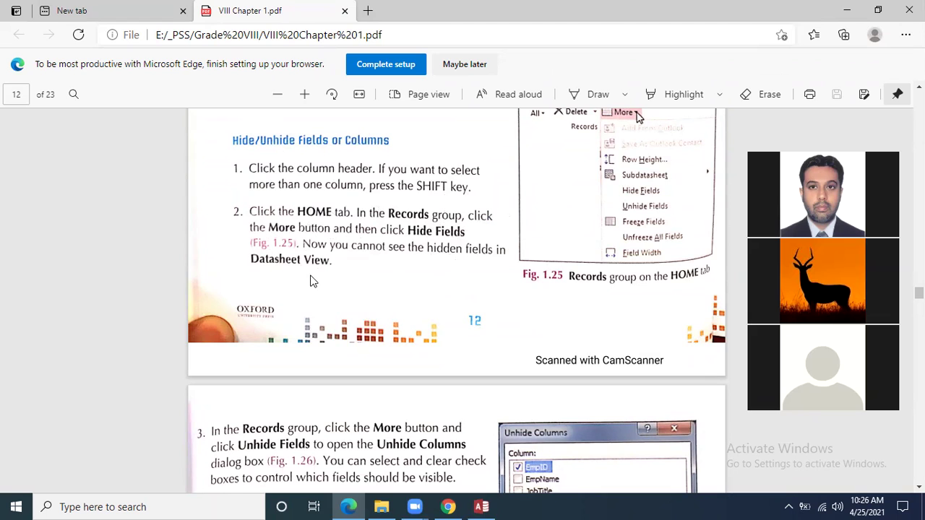
Return to the Student table in Access, select the LastName field and look over the commands available for it.
left_click(482, 507)
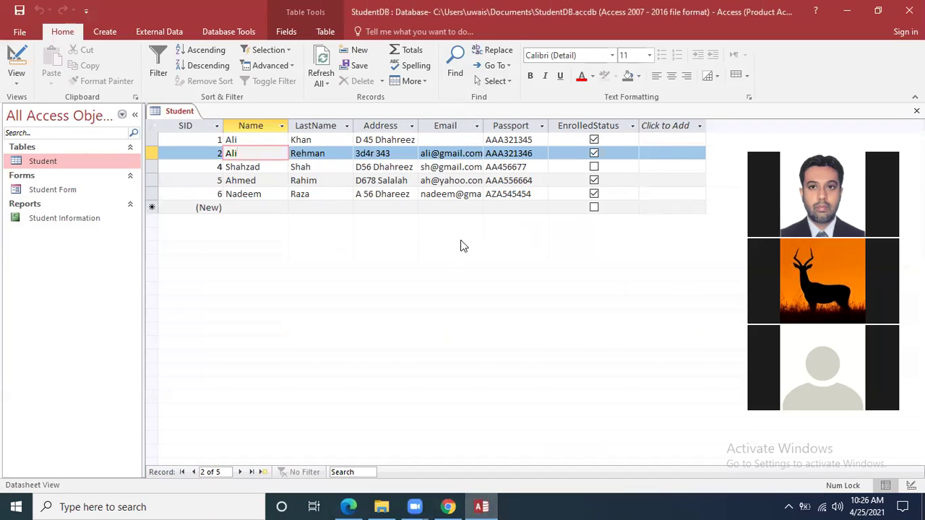
left_click(316, 126)
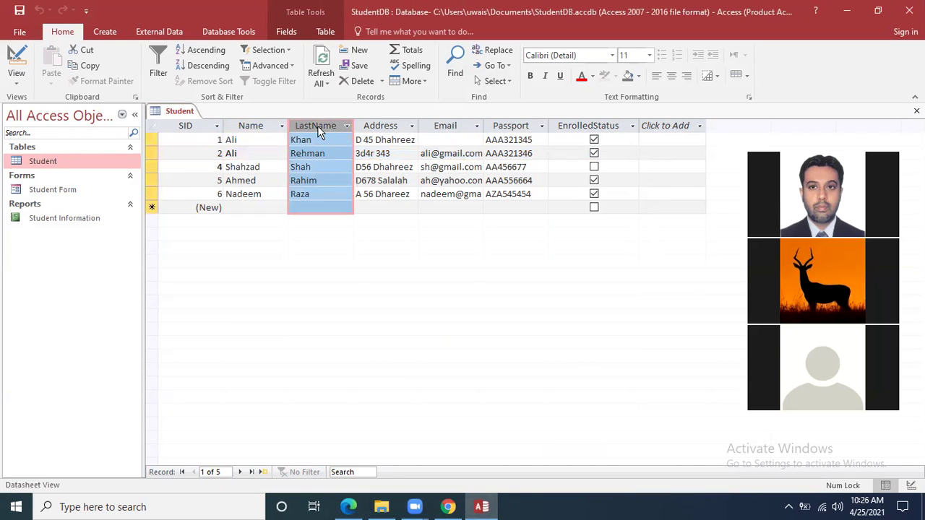
right_click(320, 128)
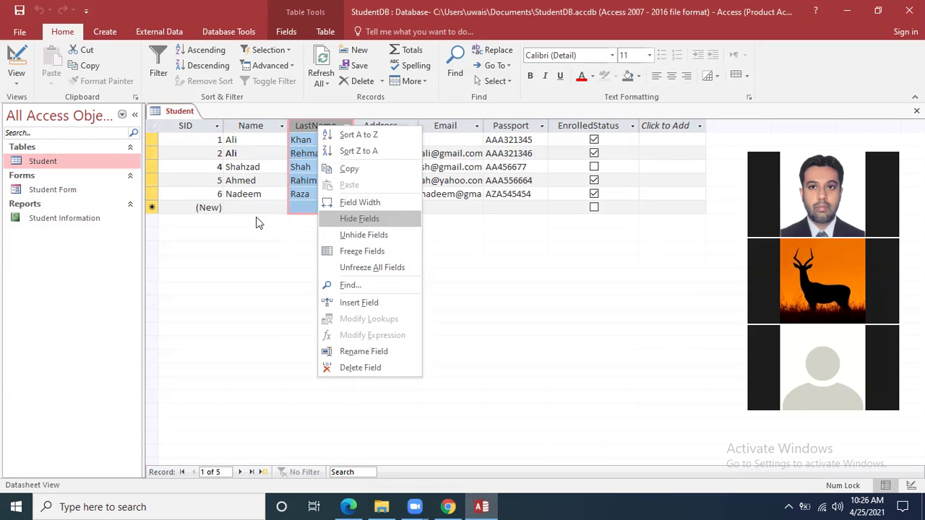
left_click(187, 242)
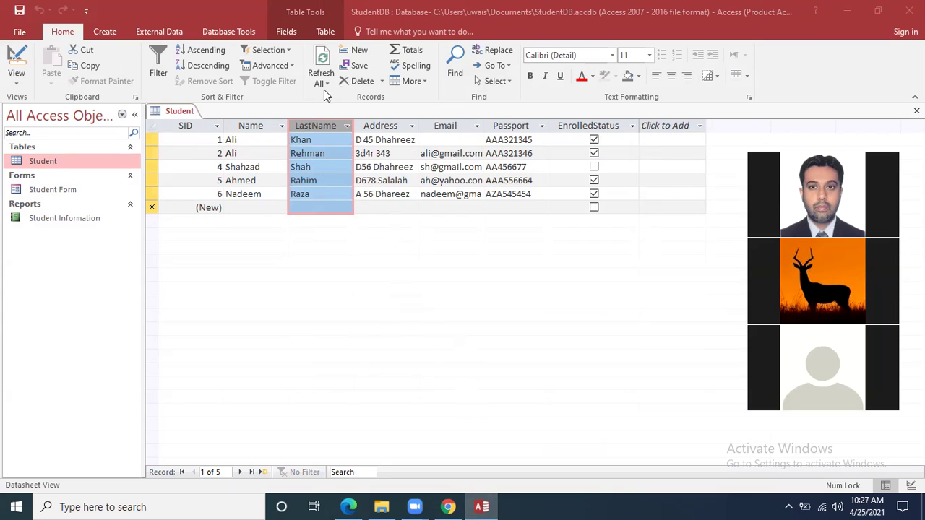
Check the task list in Chrome, reread the Hide/Unhide Fields instructions in Edge and return to Access.
left_click(448, 507)
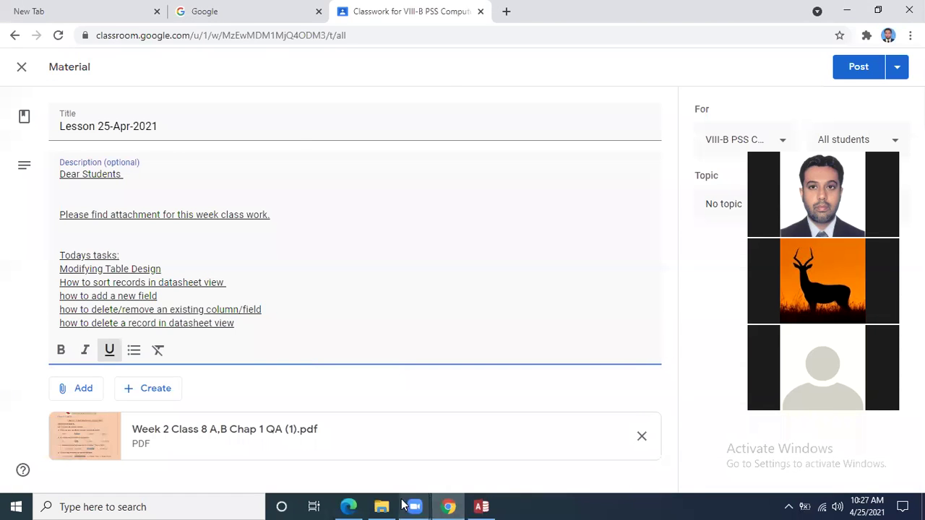
left_click(349, 507)
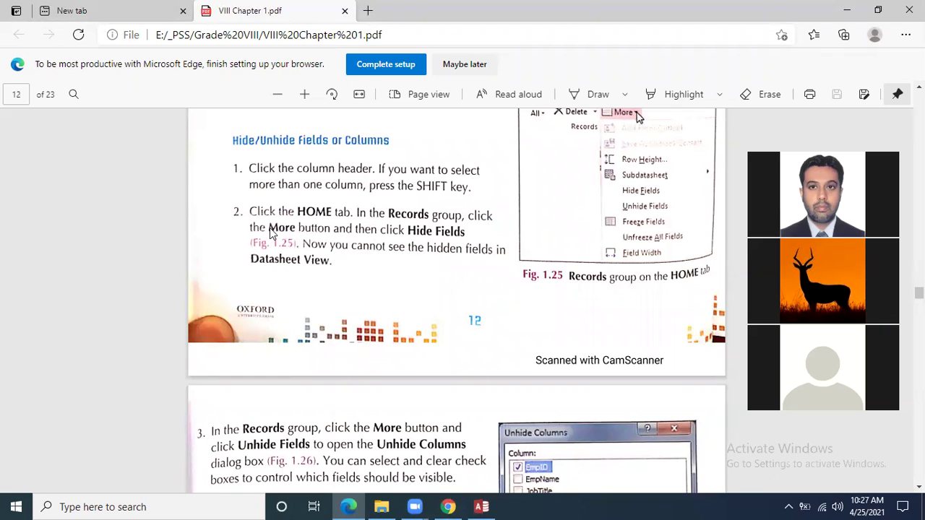
left_click(481, 506)
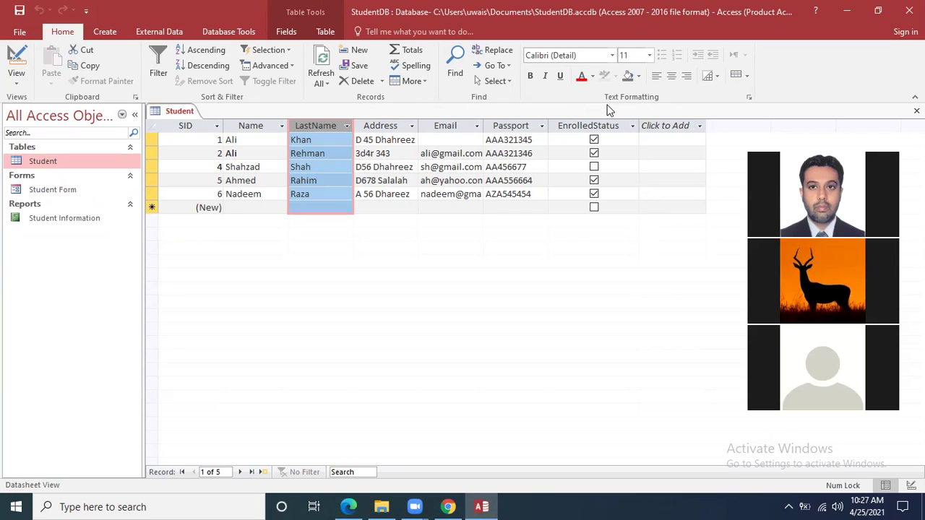
Look over the commands available for hiding the selected LastName field in the Student table.
left_click(414, 81)
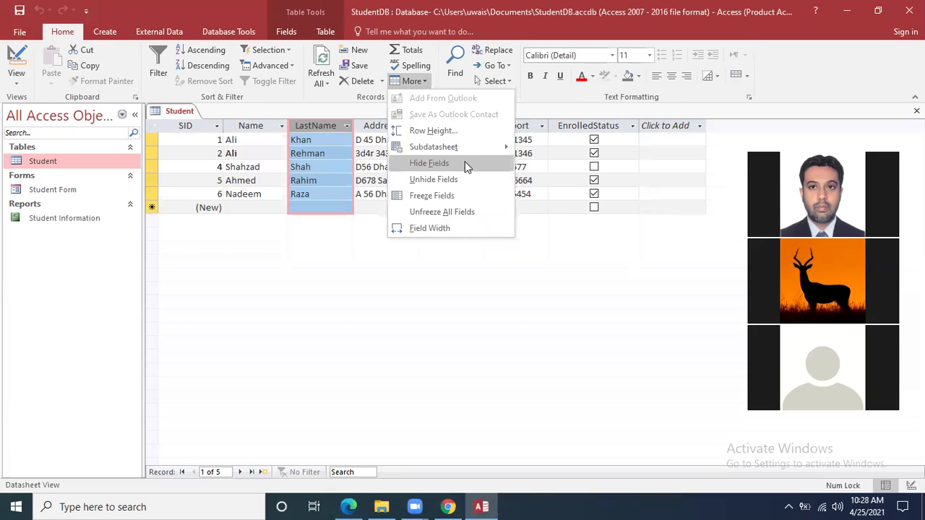
left_click(380, 224)
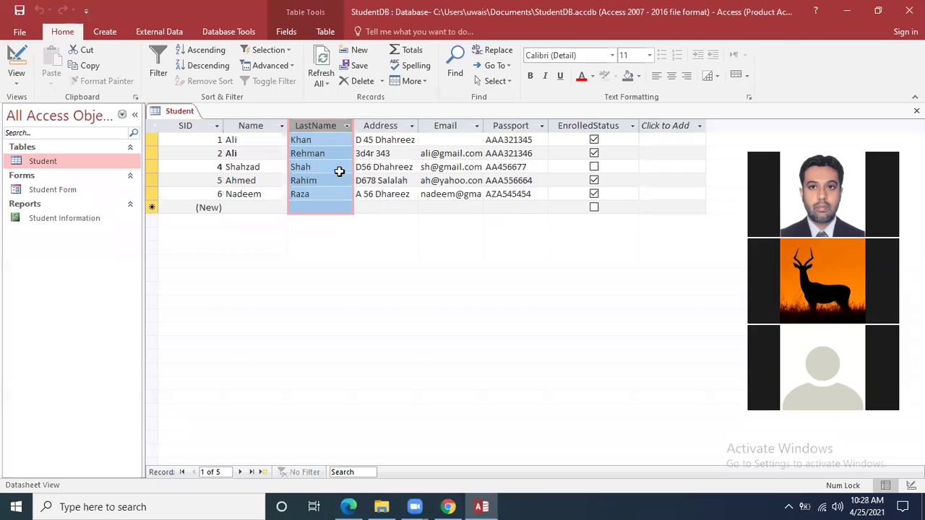
right_click(321, 128)
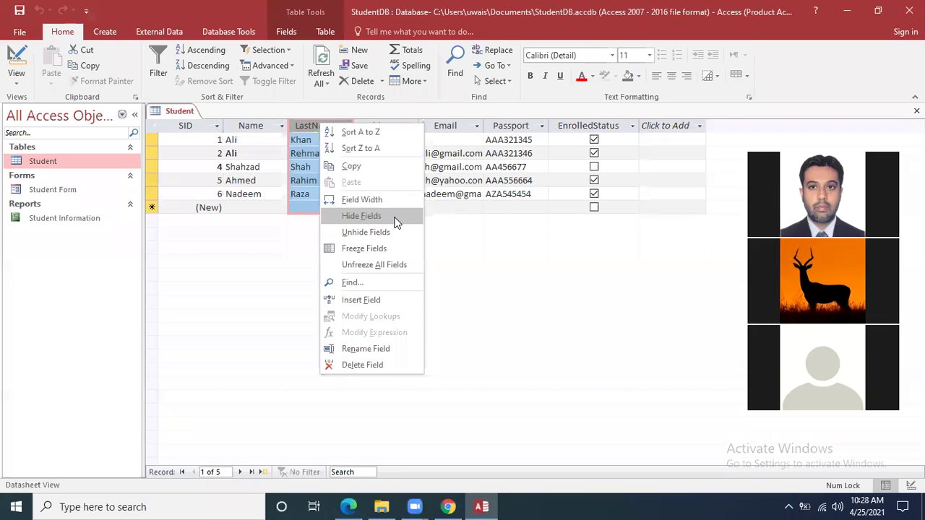
left_click(253, 263)
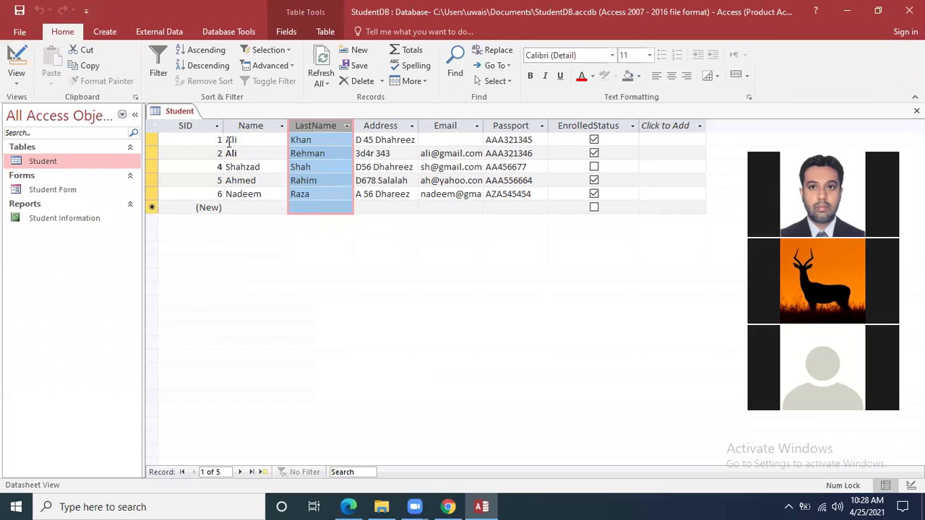
Look over the commands for the Name field and sort the records by it in descending, then ascending order.
left_click(258, 125)
right_click(258, 124)
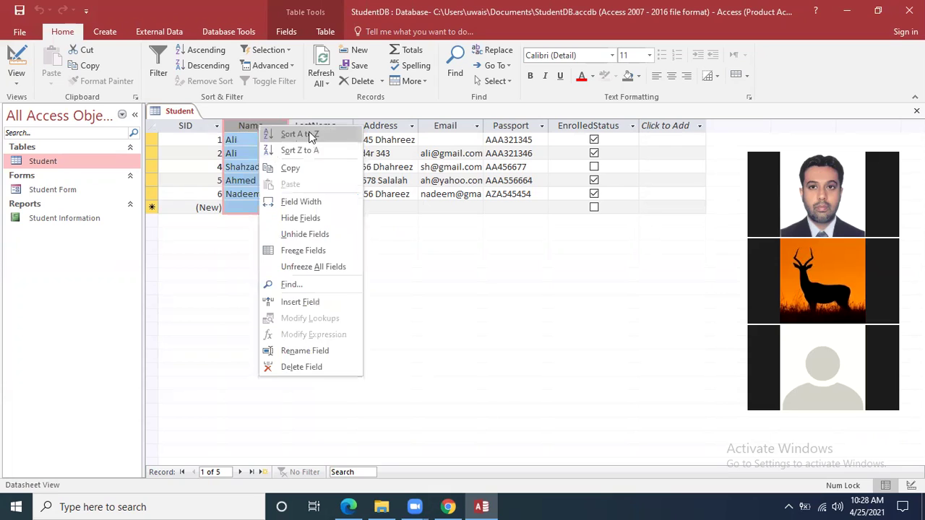
left_click(226, 285)
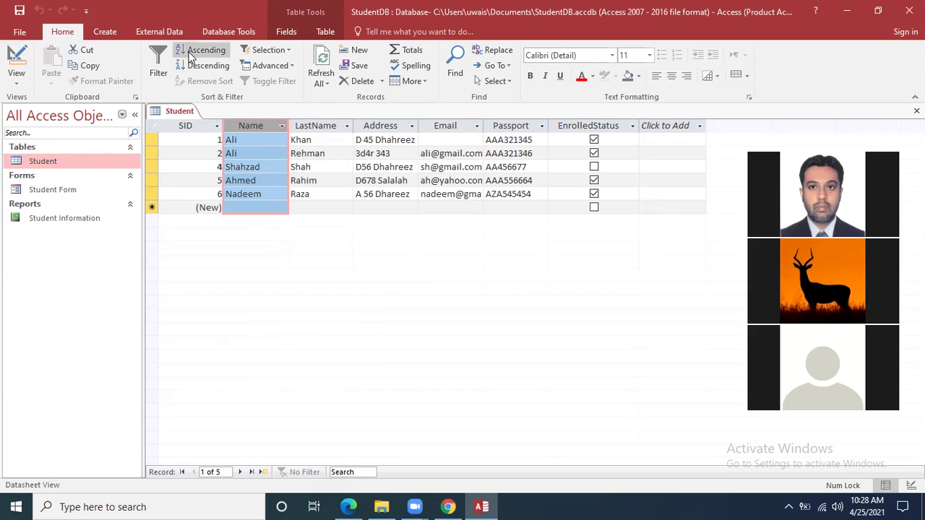
left_click(206, 65)
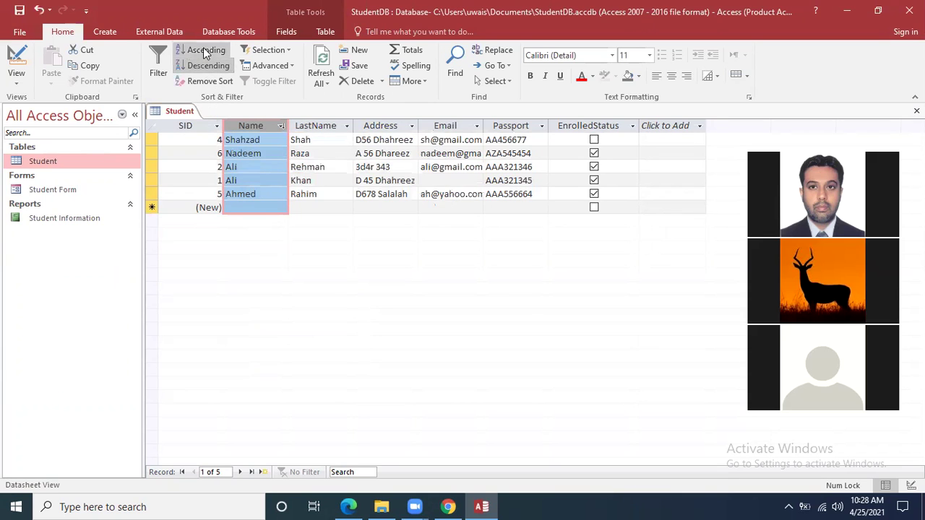
left_click(206, 50)
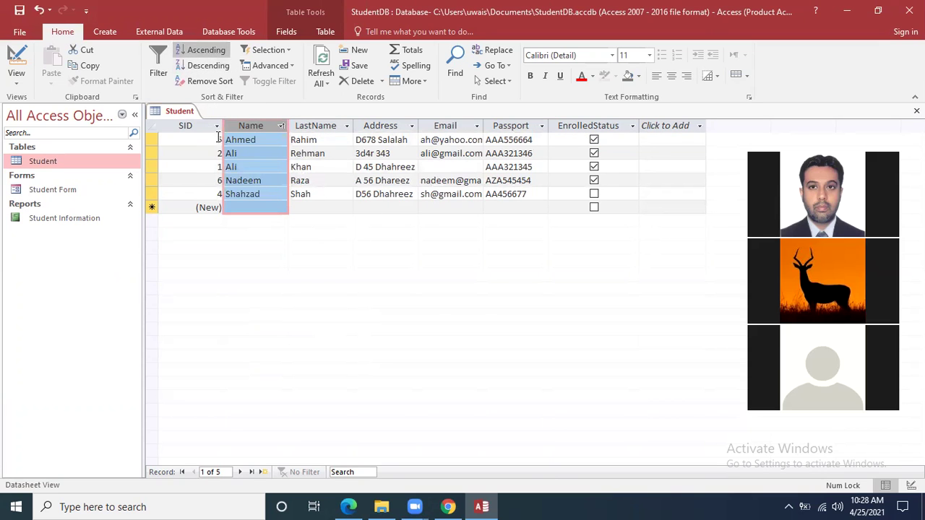
Sort the Student records by SID in ascending order and go through the SID values record by record.
left_click(196, 123)
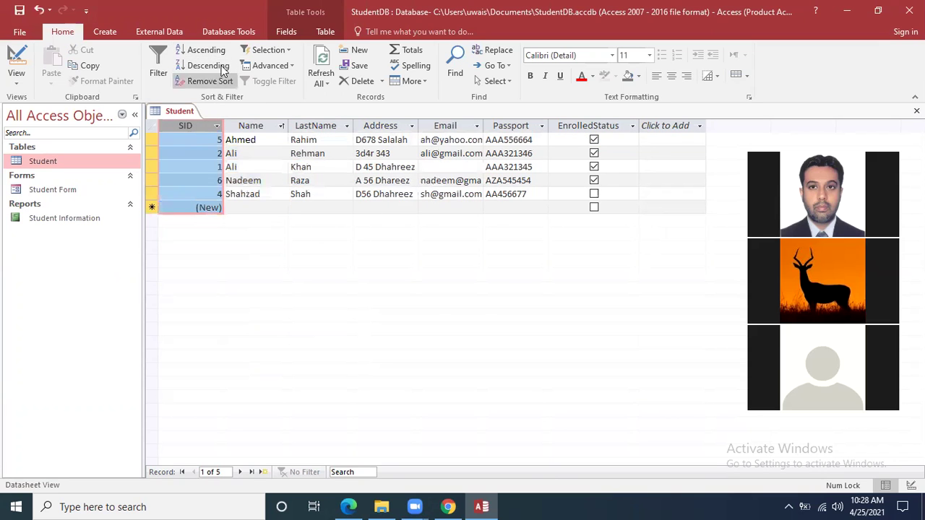
left_click(206, 50)
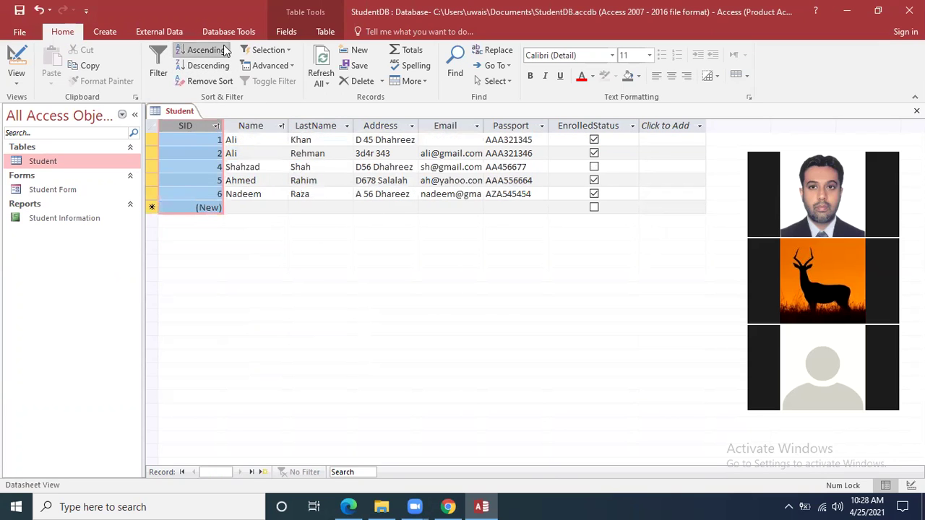
left_click(192, 139)
key("Down")
left_click(204, 166)
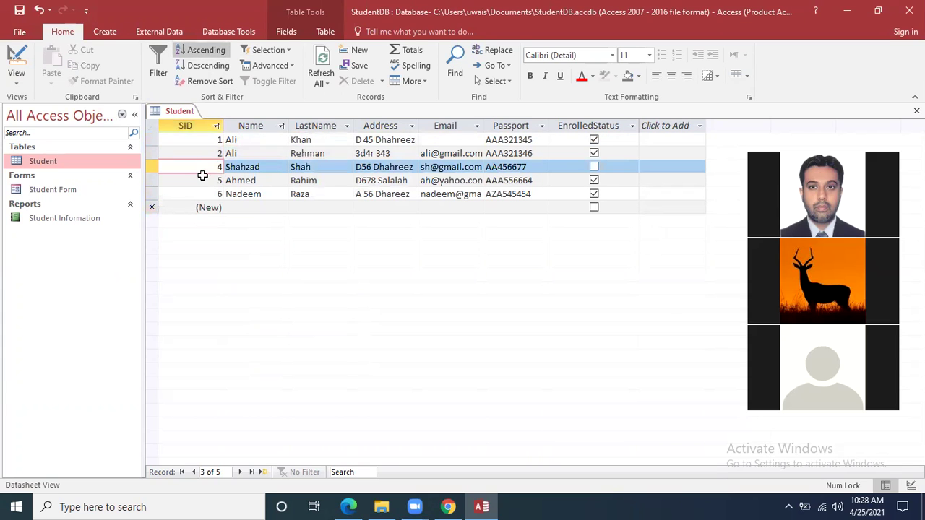
left_click(211, 180)
left_click(208, 195)
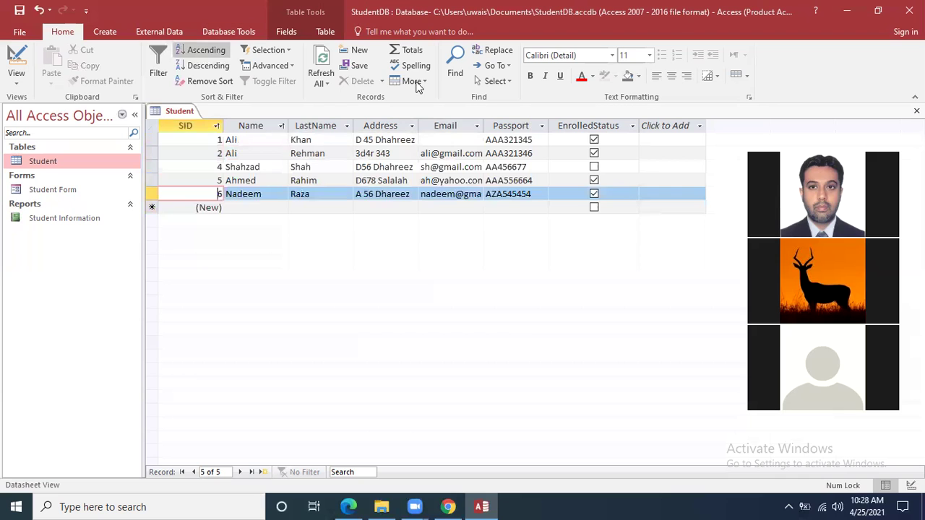
Look over the SID field's commands and hide the LastName field in the Student table.
left_click(192, 126)
right_click(192, 125)
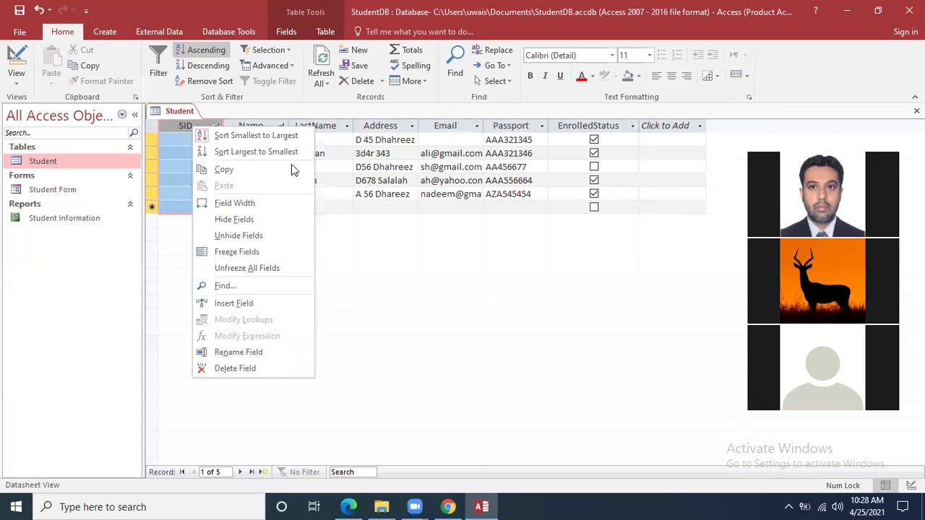
left_click(374, 256)
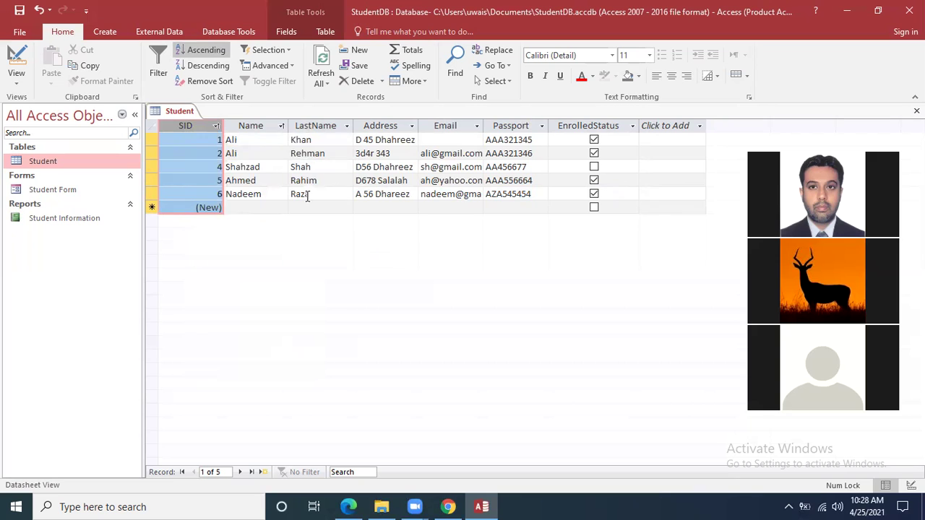
right_click(329, 126)
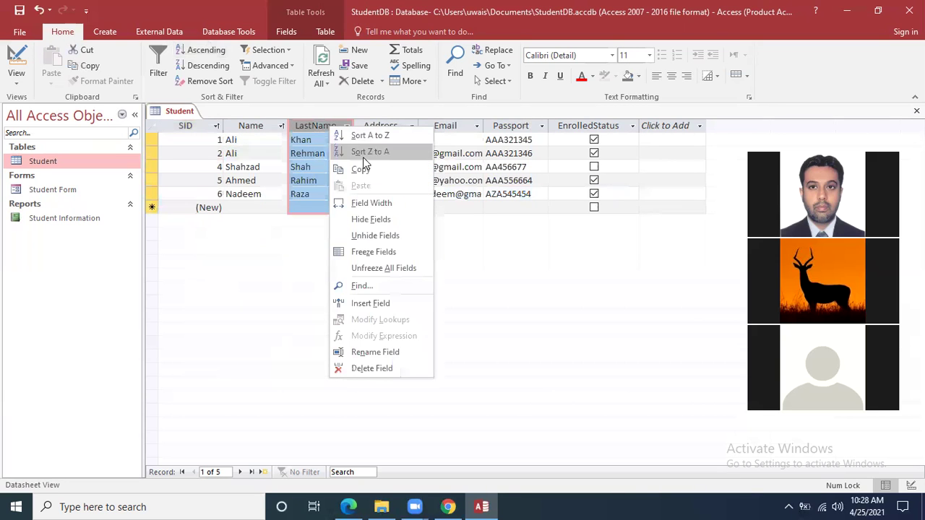
right_click(300, 128)
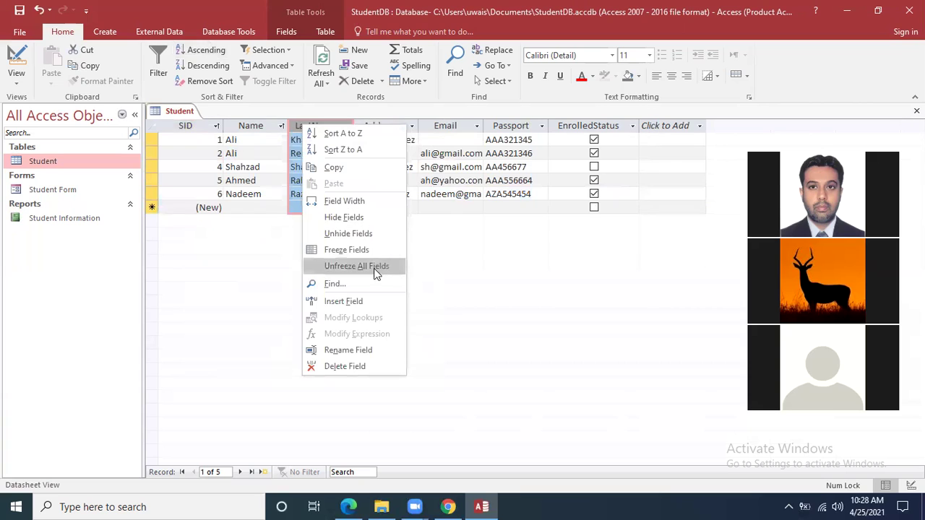
left_click(374, 219)
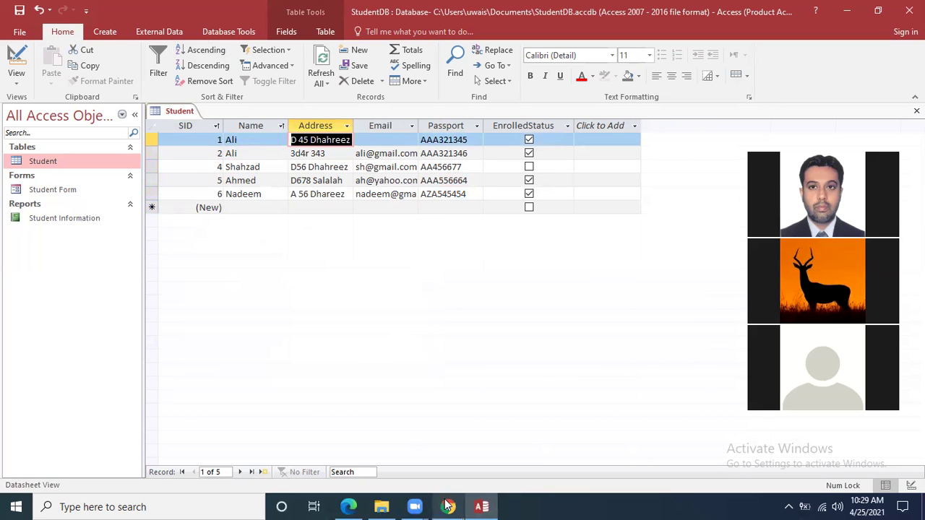
Switch to VIII Chapter 1.pdf in Edge, read the Unhide Fields instruction on page 13 and return to Access.
left_click(348, 507)
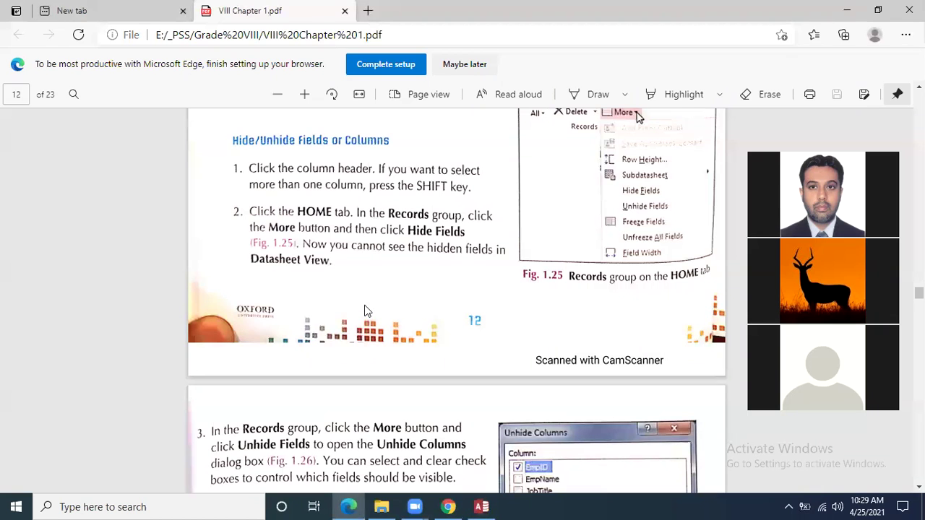
scroll(365, 311, "down", 4)
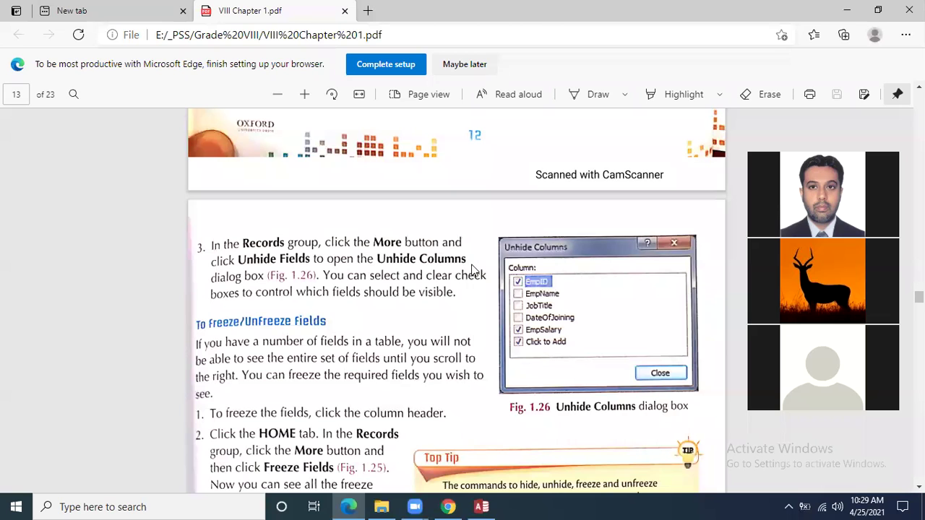
left_click(482, 506)
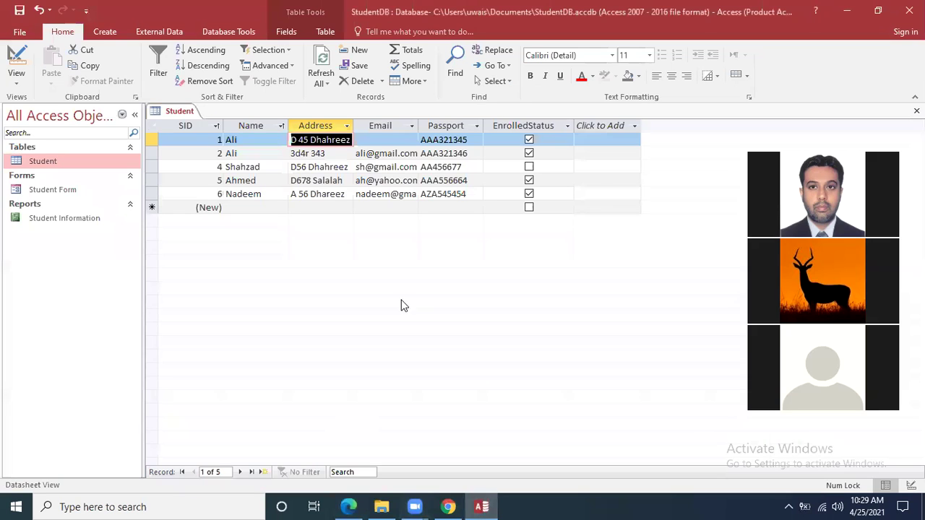
Unhide the LastName field through the Unhide Columns dialog.
left_click(425, 81)
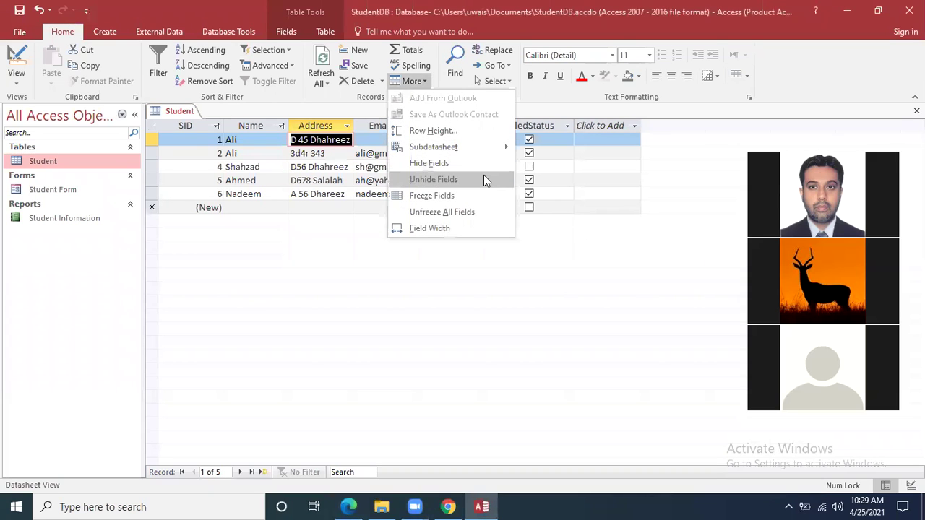
left_click(338, 221)
right_click(299, 127)
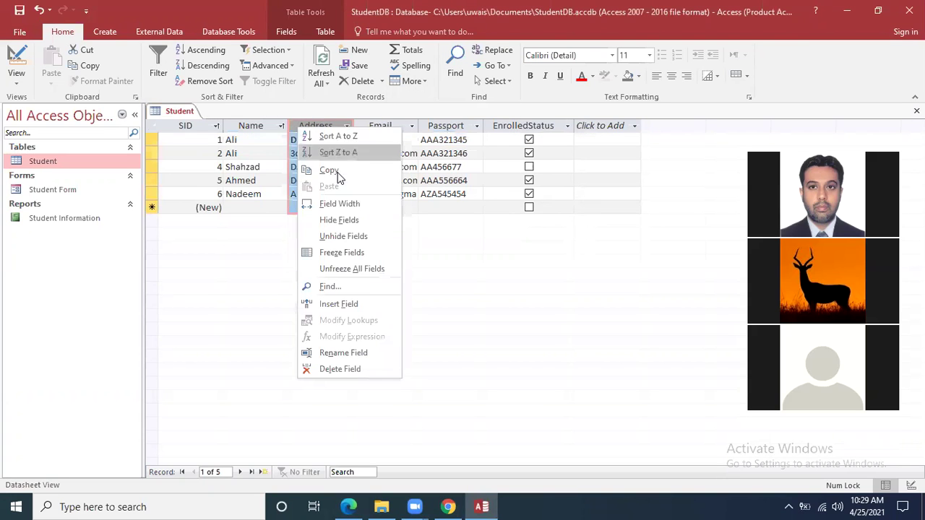
left_click(366, 236)
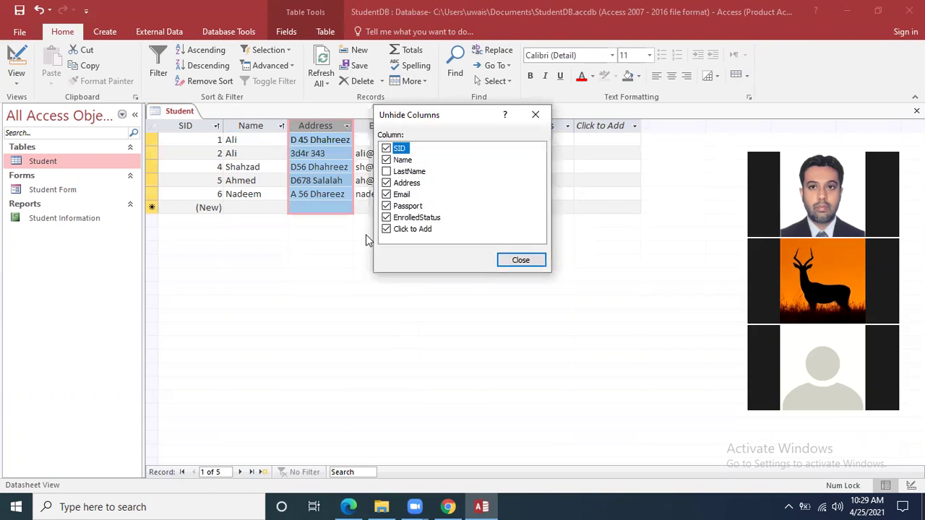
left_click(391, 172)
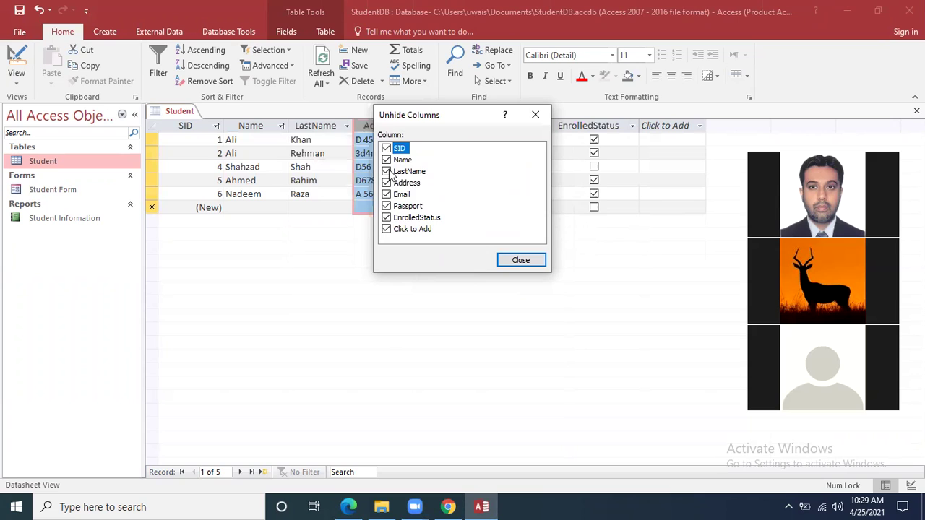
left_click(519, 261)
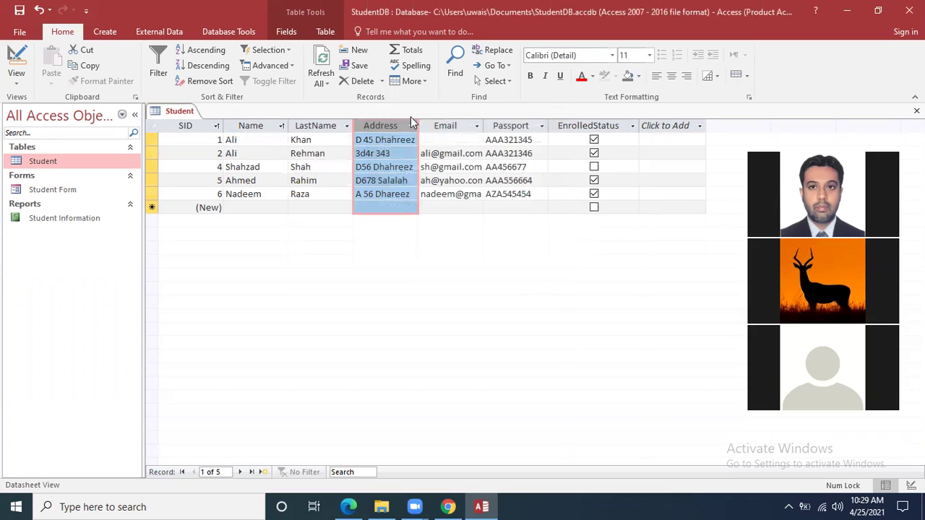
Hide the Address field in the Student table.
left_click(428, 82)
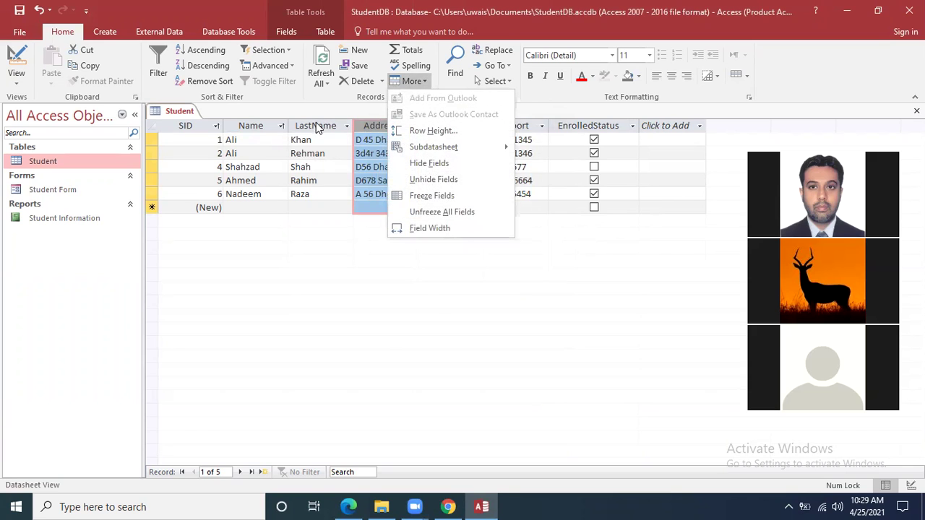
left_click(362, 206)
right_click(377, 128)
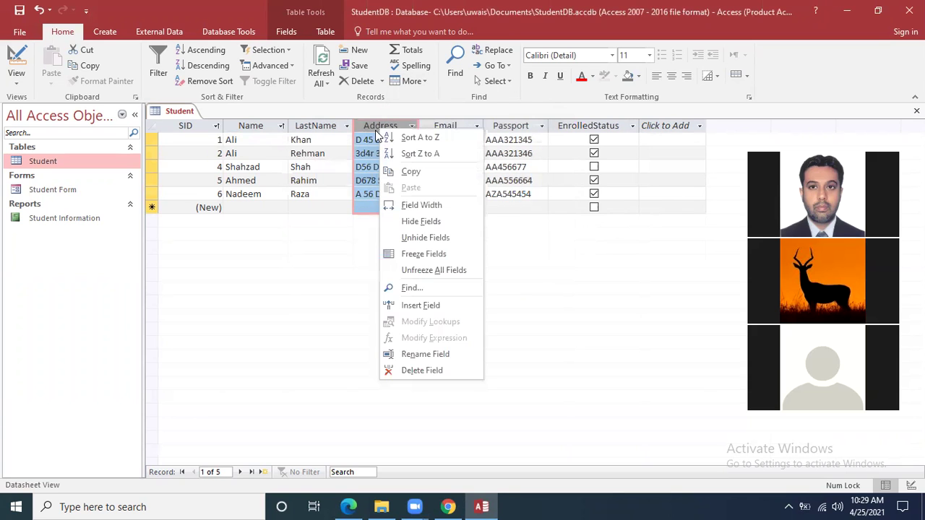
right_click(373, 126)
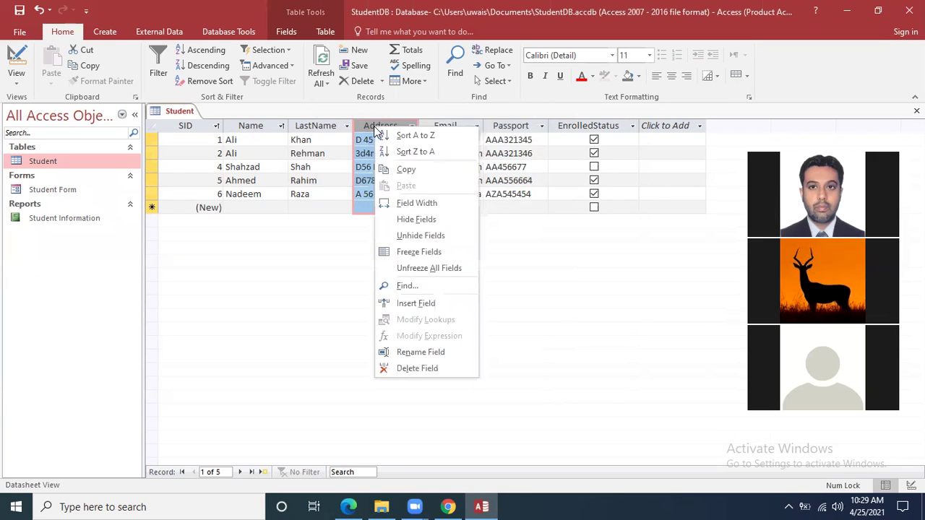
left_click(445, 219)
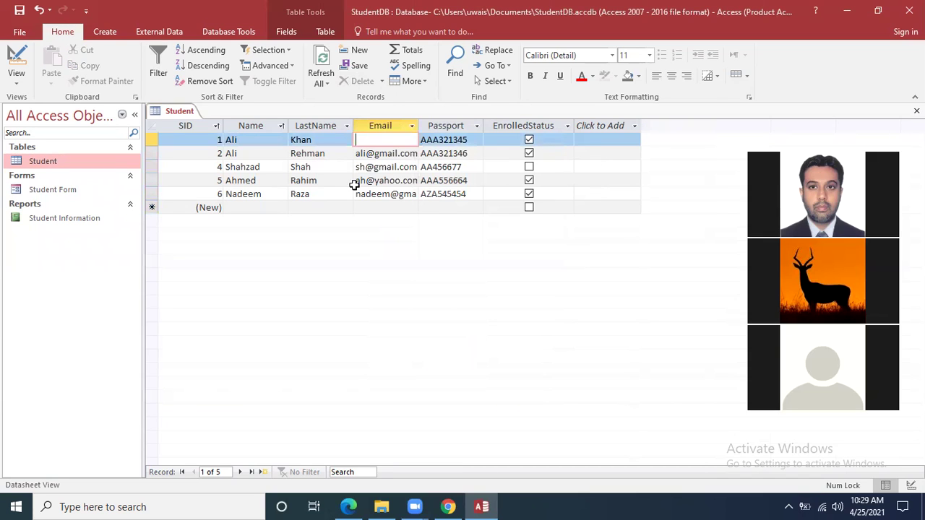
Unhide the Address field through the Unhide Columns dialog.
left_click(346, 208)
left_click(340, 167)
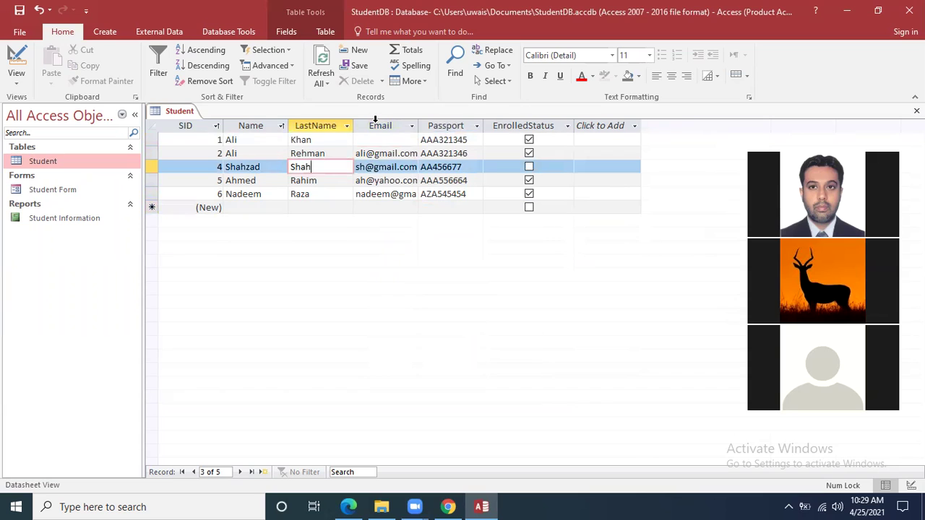
left_click(423, 81)
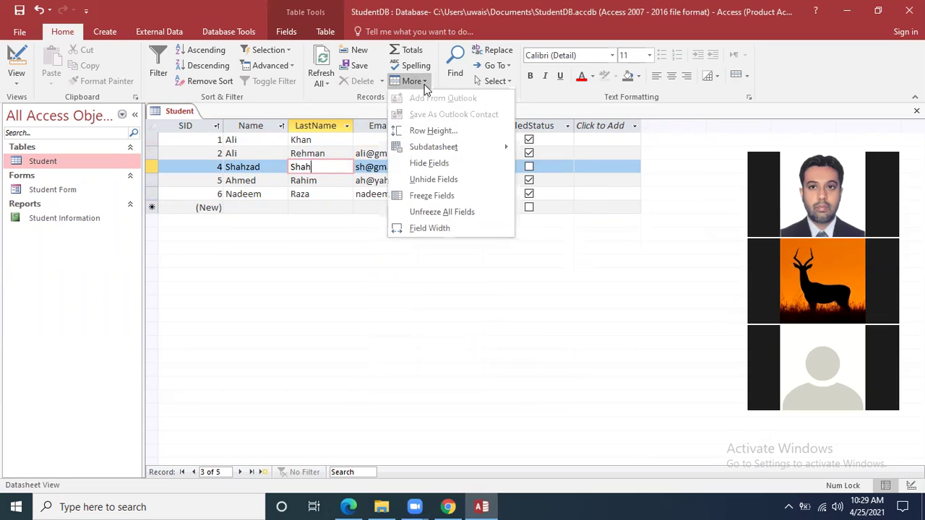
left_click(461, 180)
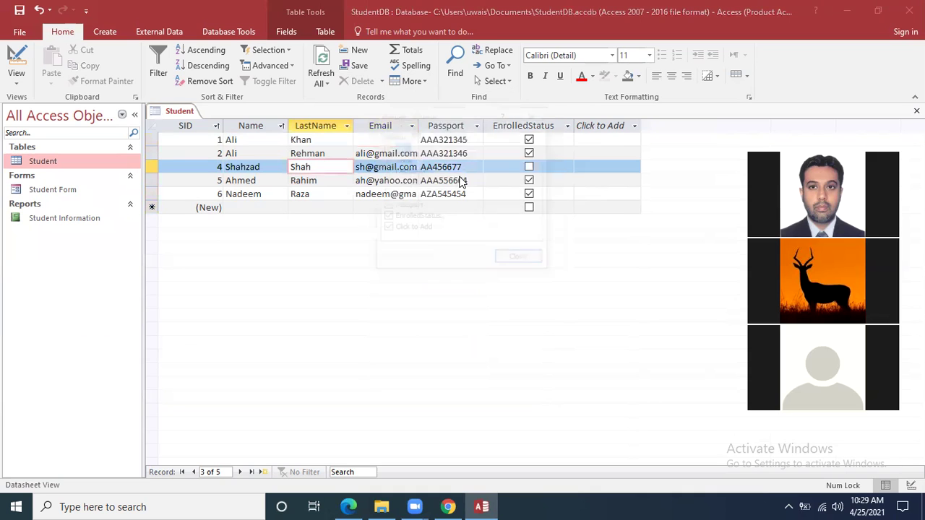
left_click(416, 185)
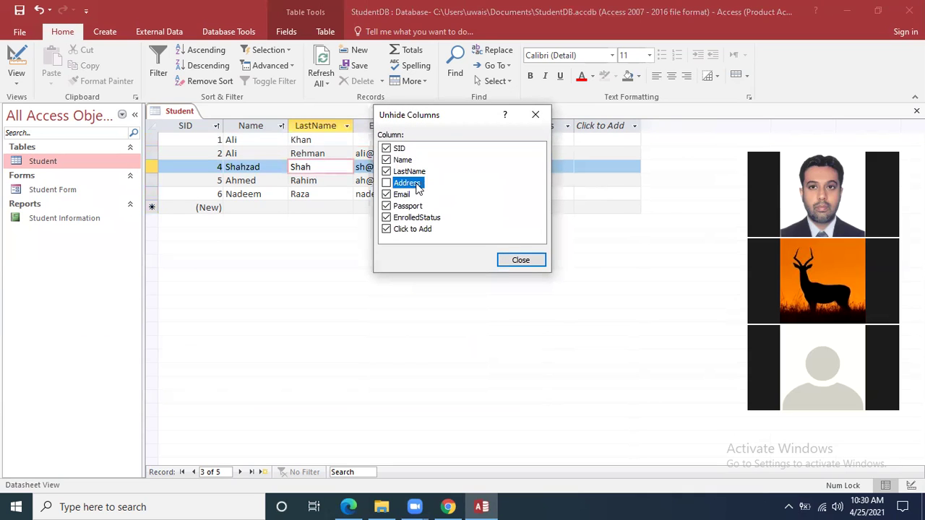
left_click(387, 183)
left_click(517, 265)
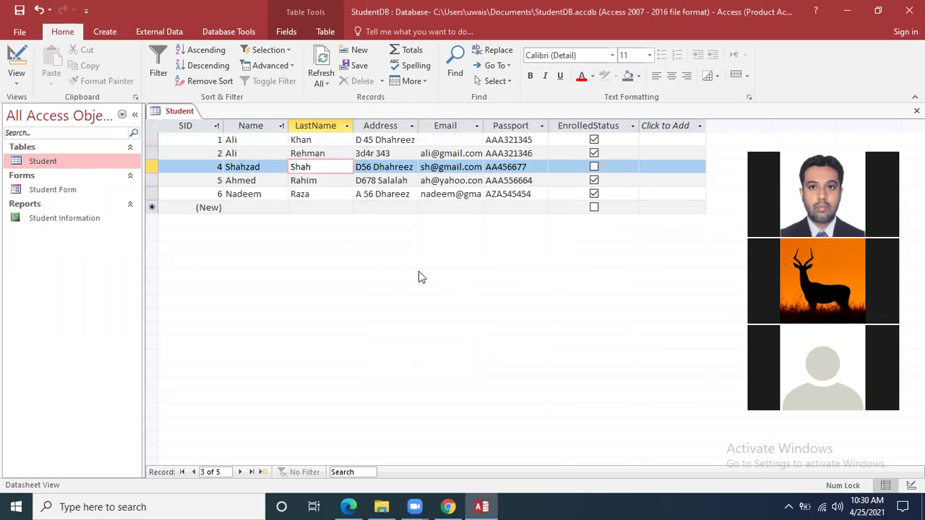
right_click(433, 130)
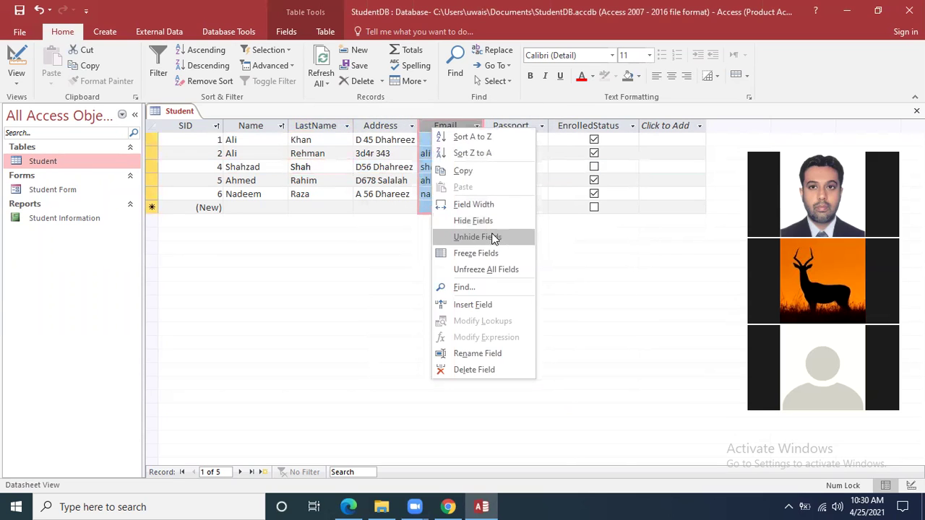
left_click(298, 277)
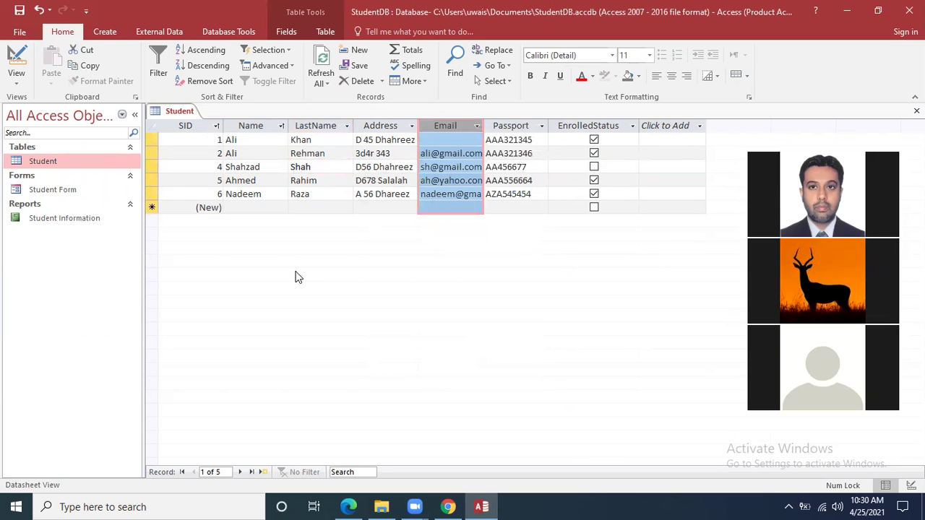
left_click(535, 501)
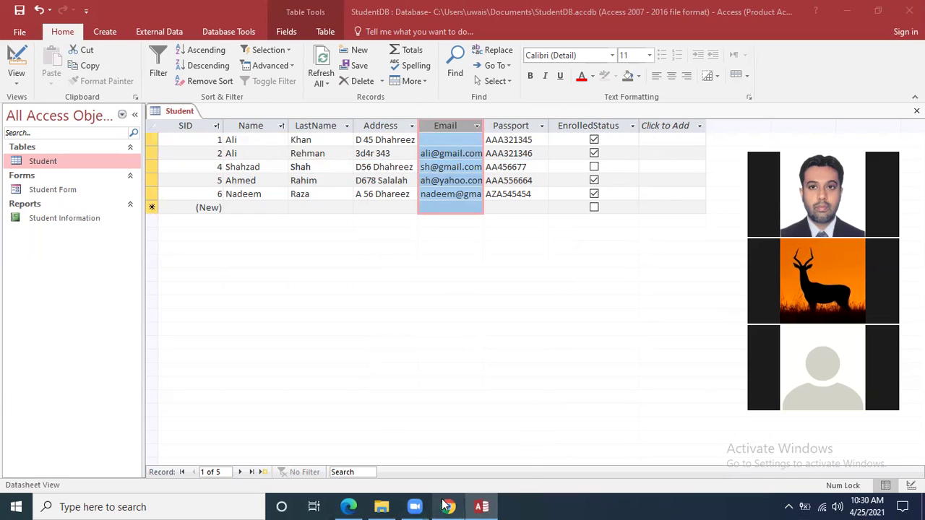
Switch to VIII Chapter 1.pdf in Edge, read the Freeze/Unfreeze Fields instructions on page 13 and return to Access.
mouse_move(482, 506)
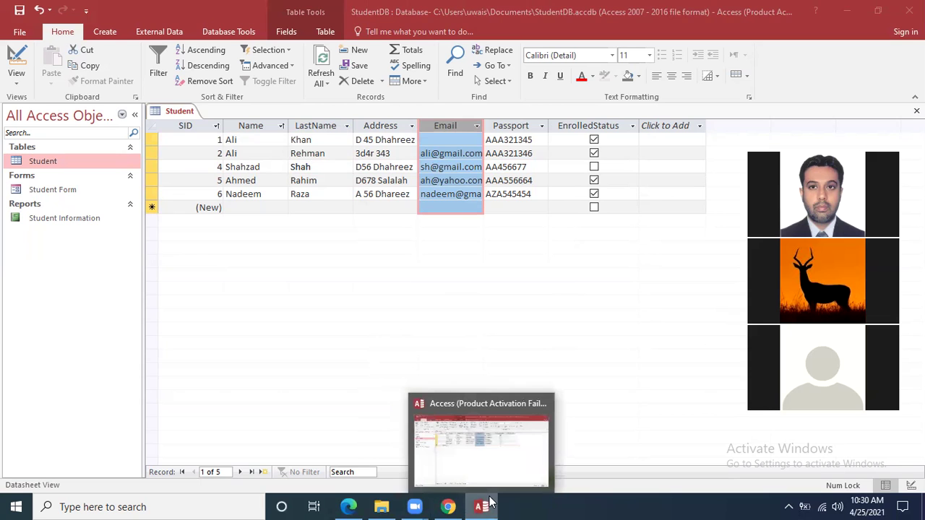
left_click(348, 506)
scroll(383, 316, "down", 1)
scroll(332, 316, "up", 1)
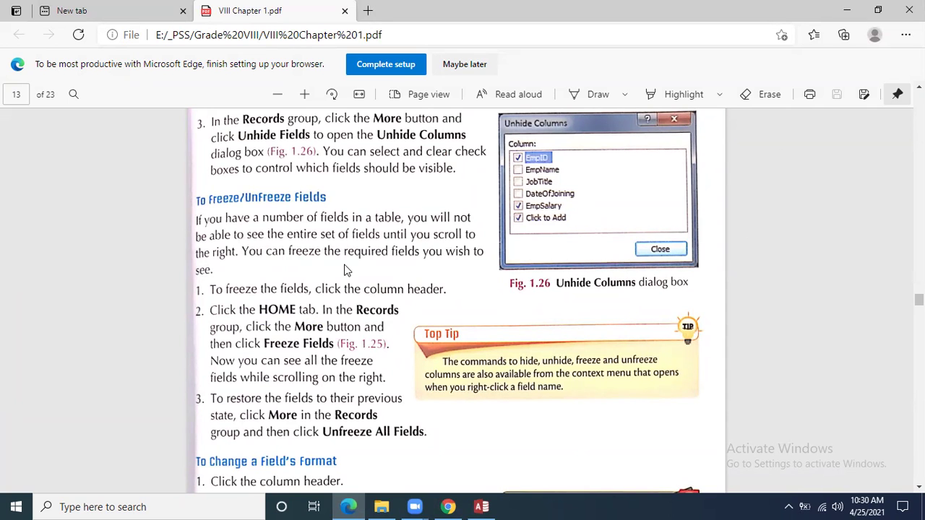
scroll(344, 270, "down", 1)
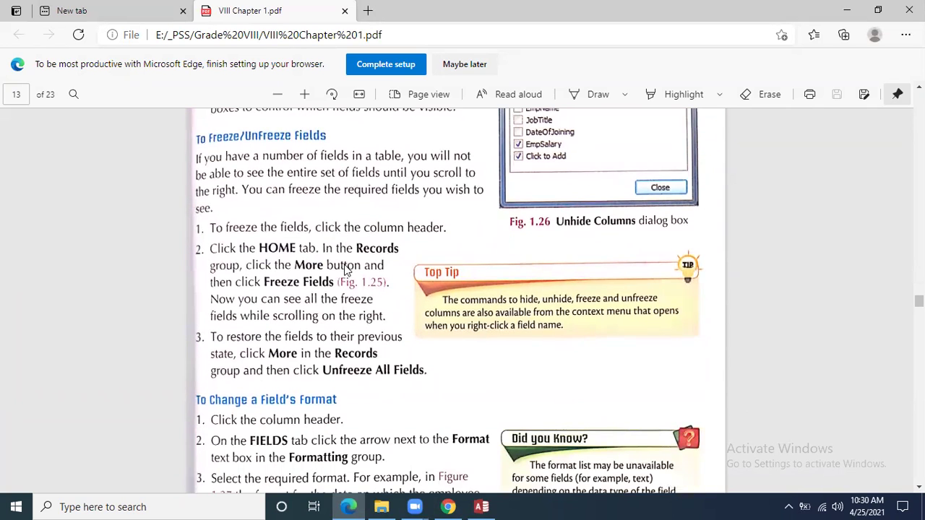
scroll(346, 269, "down", 1)
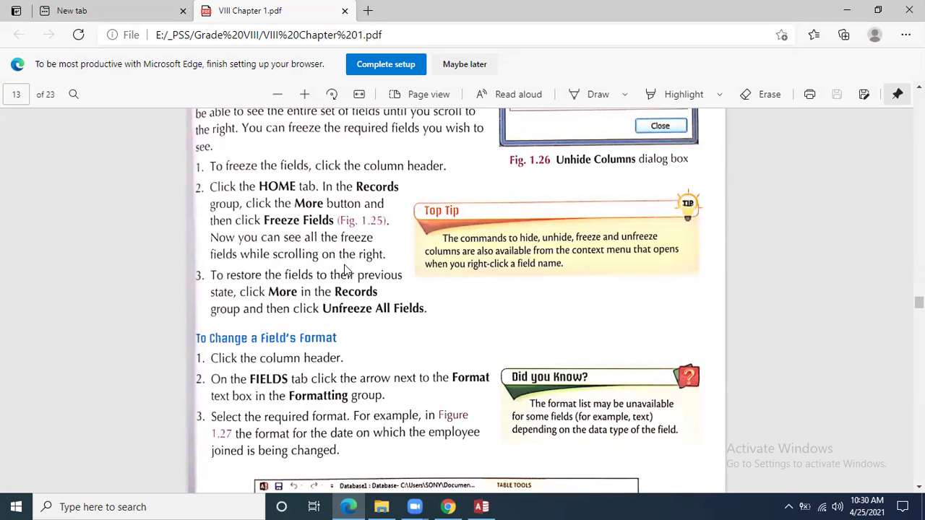
scroll(344, 270, "down", 1)
left_click(482, 507)
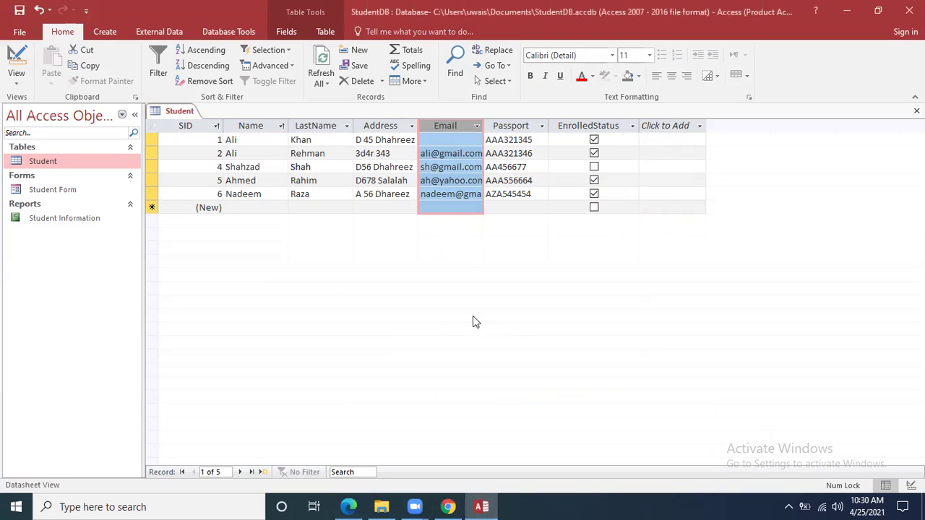
Add two Short Text fields named 3fr3r and fsfdsf after EnrolledStatus in the Student table.
left_click(699, 126)
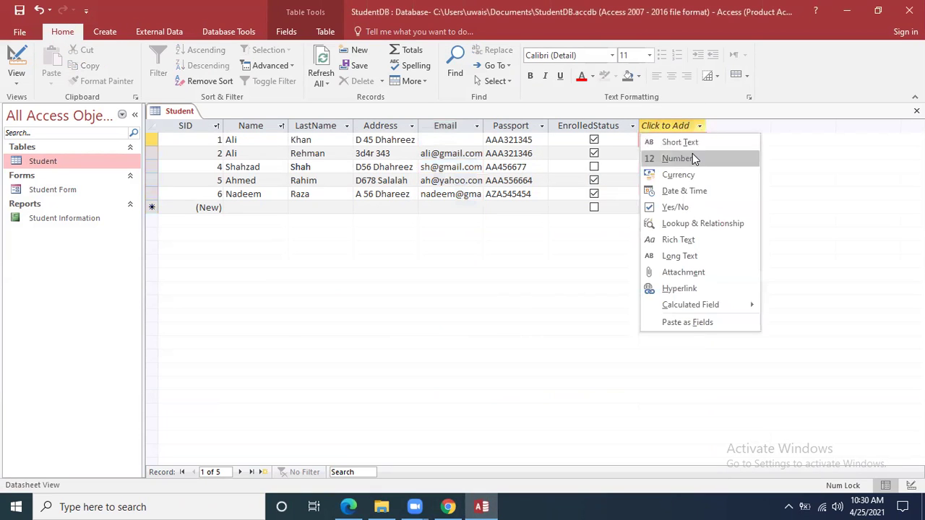
left_click(693, 148)
type("3fr3r")
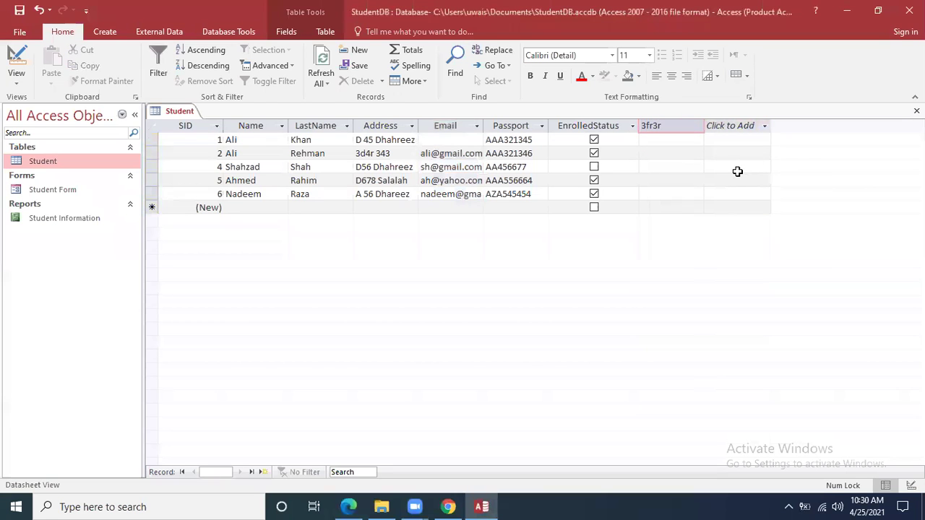
left_click(762, 128)
left_click(756, 141)
type("fsfdsf")
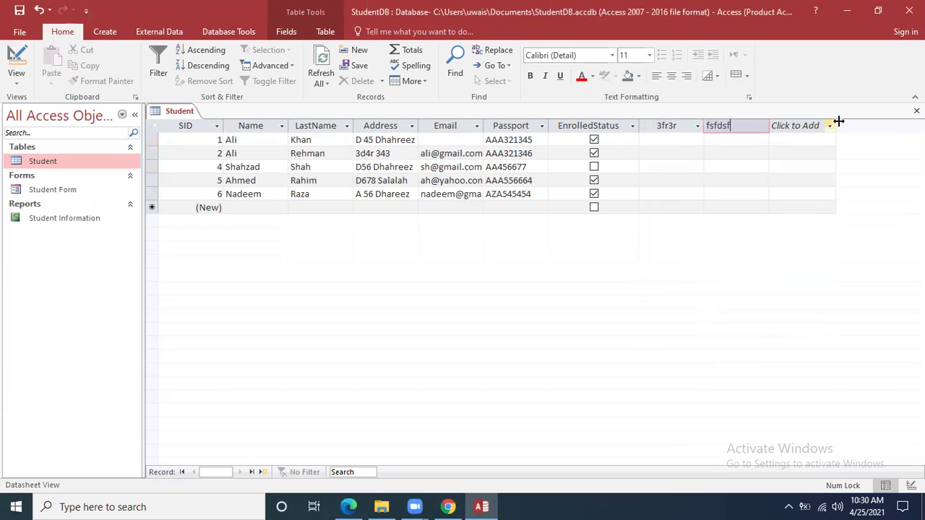
Add a Number field named fsdfdsfs and a Short Text field named 2dfdsf at the end of the Student table.
left_click(830, 125)
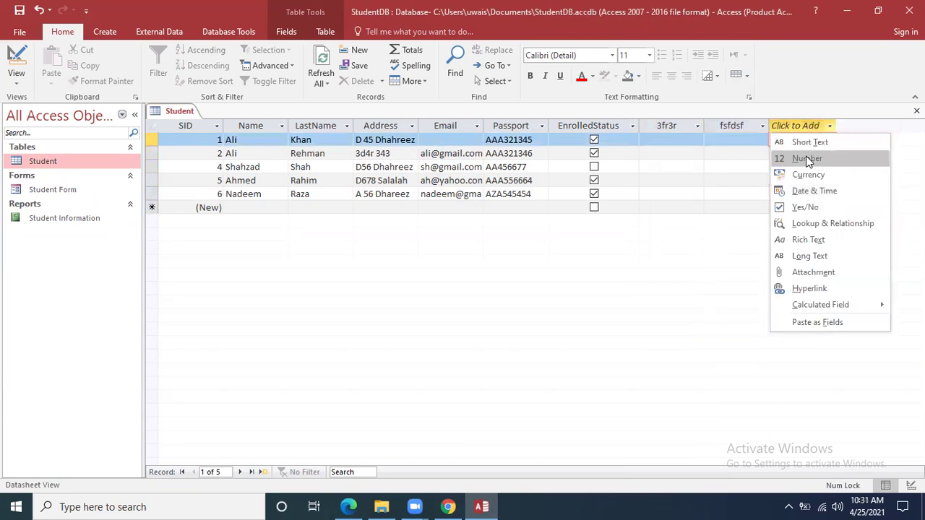
left_click(816, 159)
type("fsfdsfsfs")
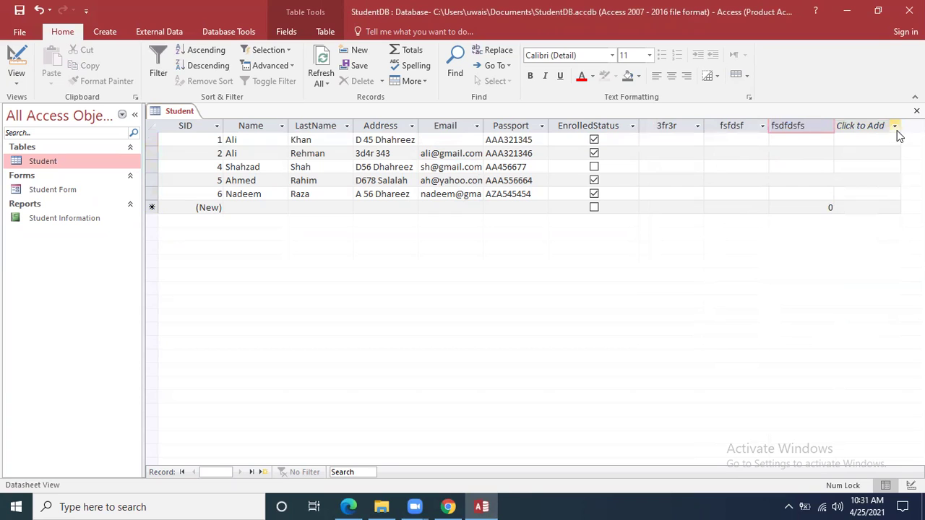
left_click(895, 126)
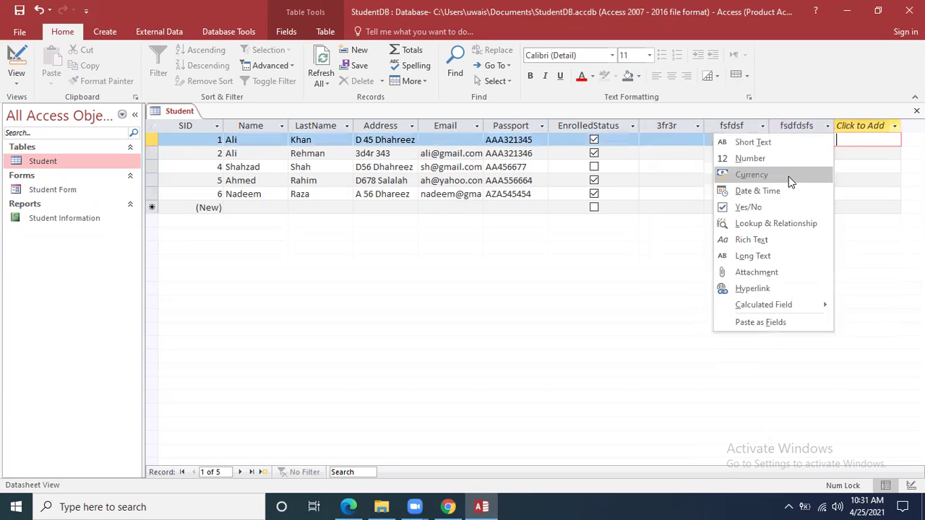
left_click(782, 143)
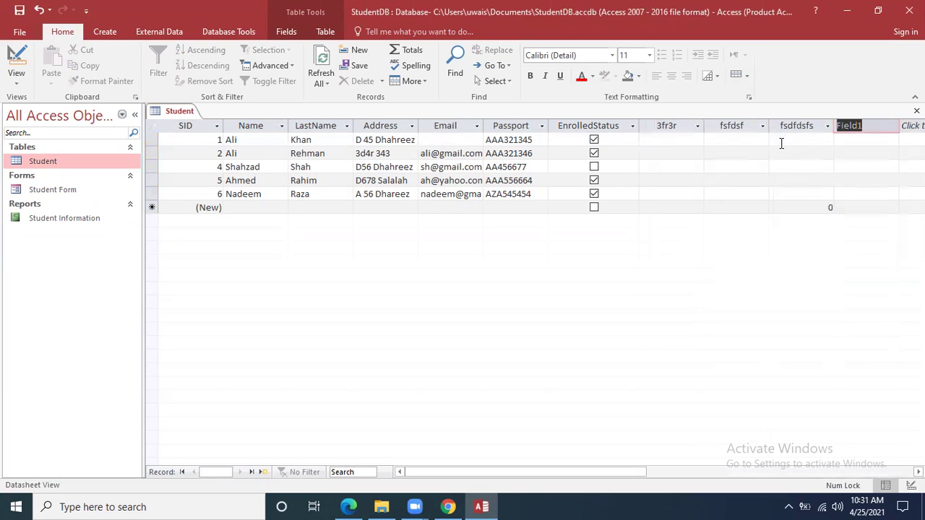
type("2dfdsf")
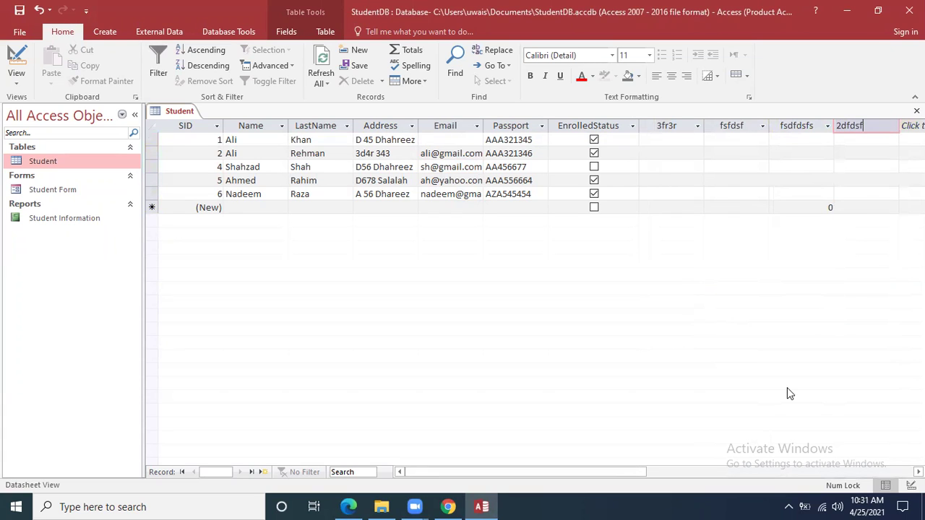
Add a Short Text field named erewewr after the 2dfdsf field.
left_click_drag(636, 472, 855, 472)
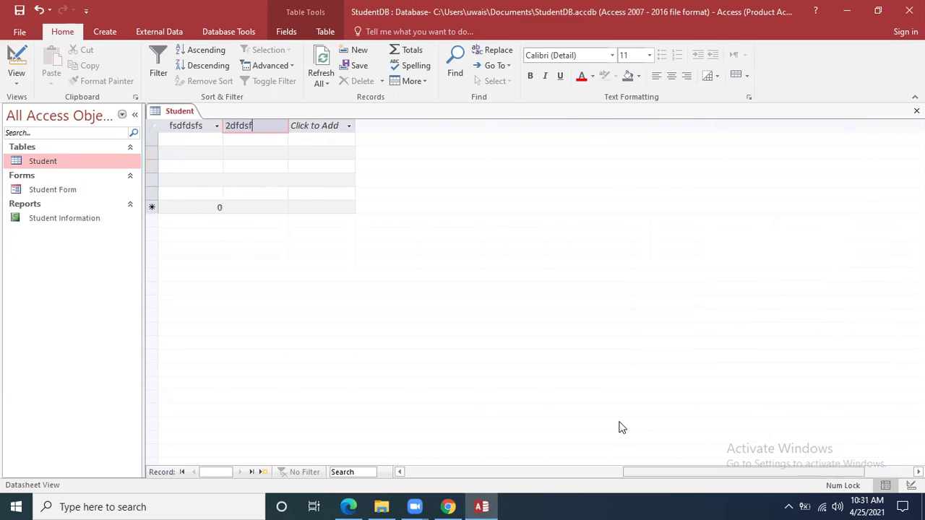
left_click(348, 124)
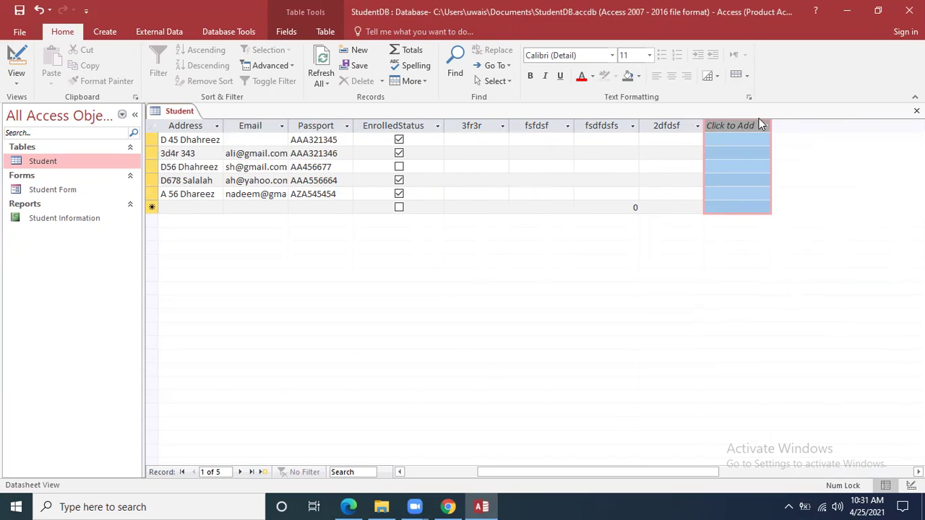
left_click(763, 127)
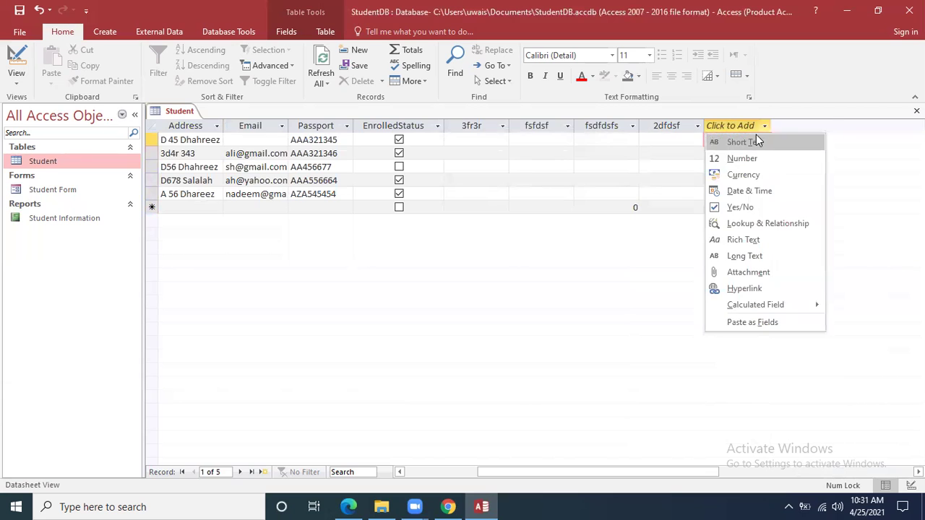
left_click(756, 140)
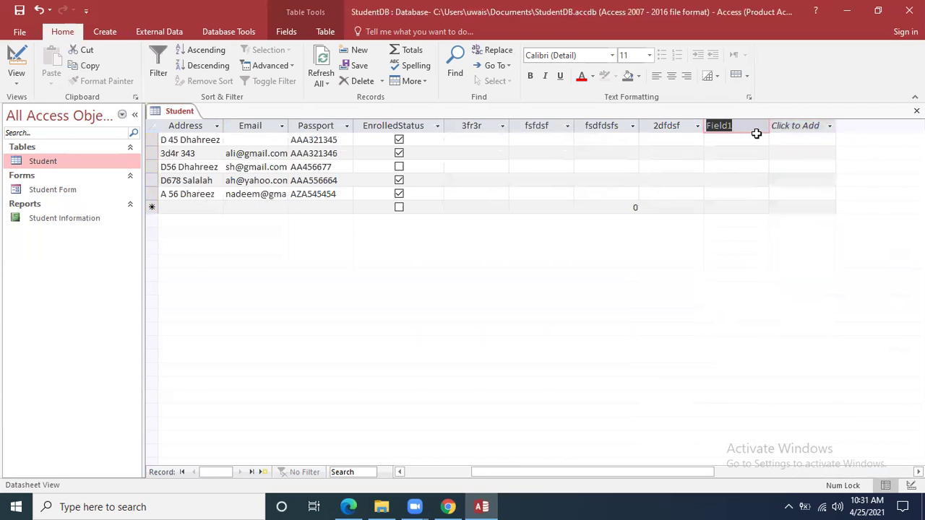
type("erewewr")
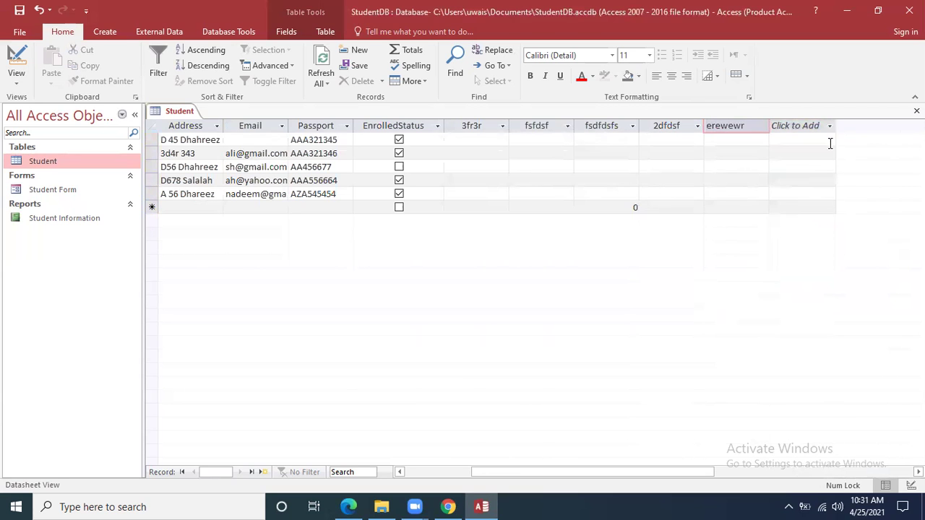
key("Return")
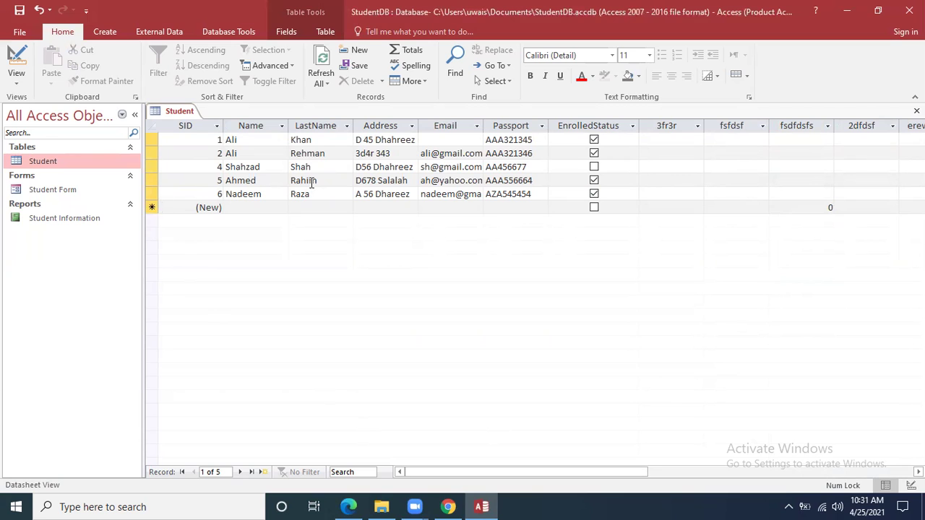
left_click_drag(527, 472, 616, 472)
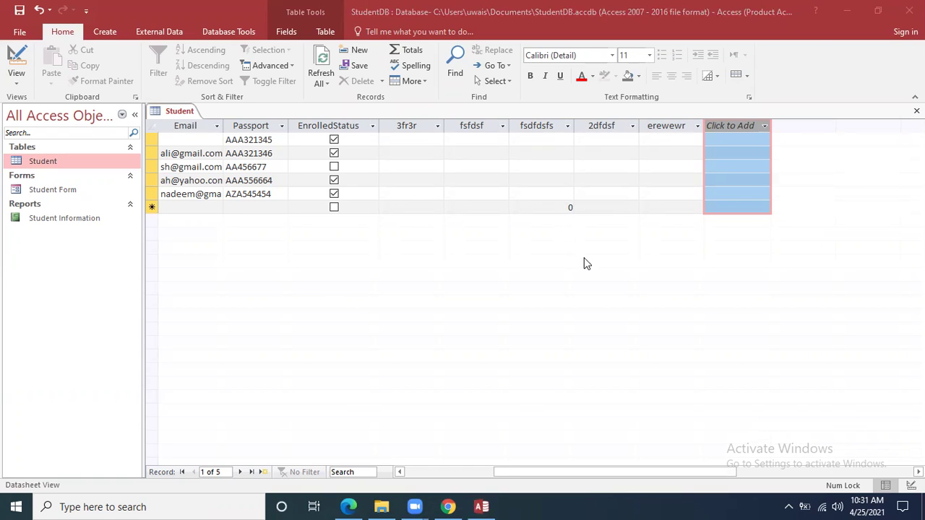
left_click(477, 251)
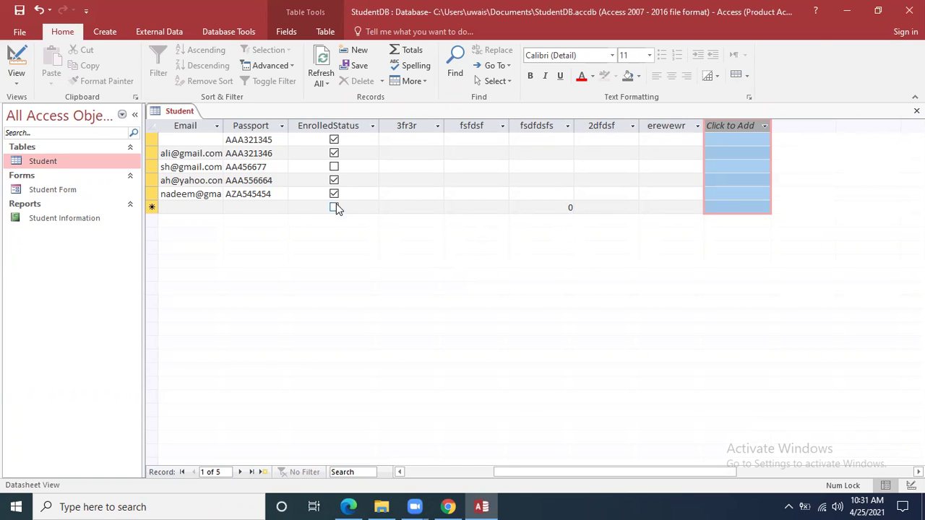
left_click(284, 181)
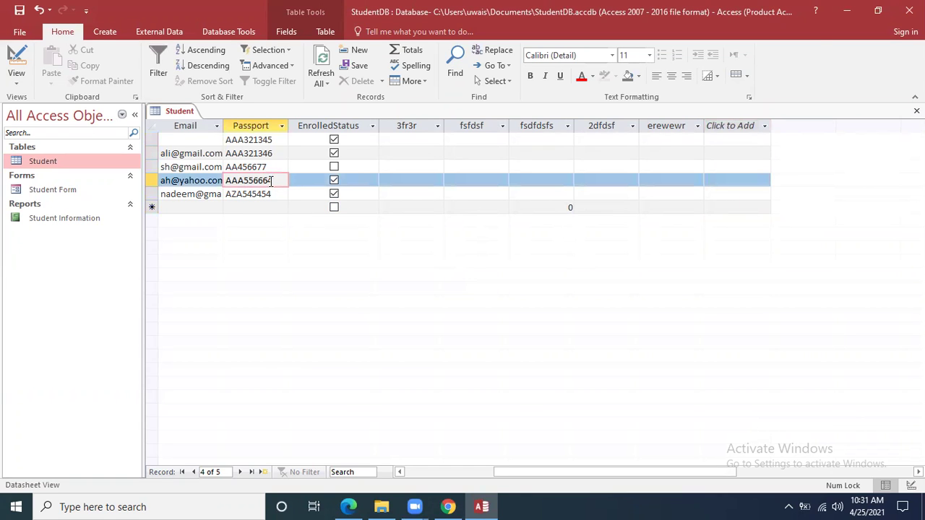
left_click_drag(245, 180, 224, 180)
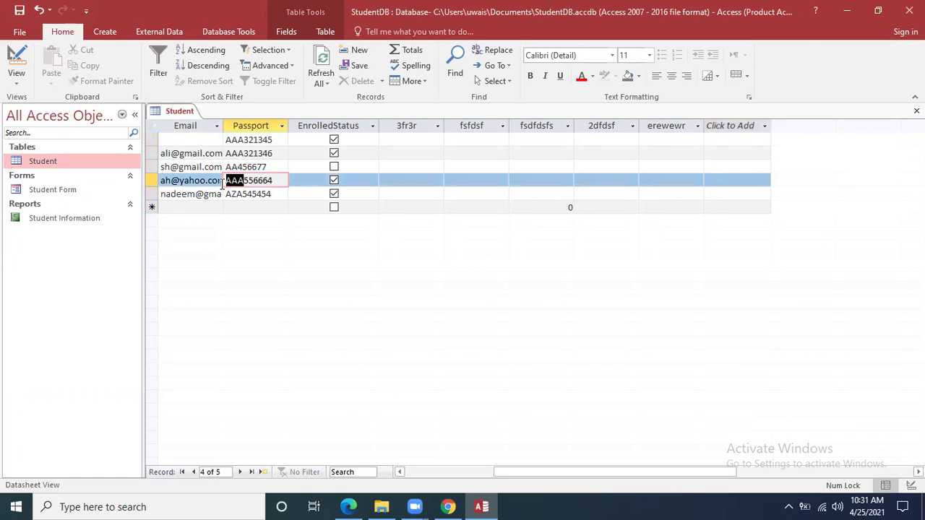
left_click(274, 182)
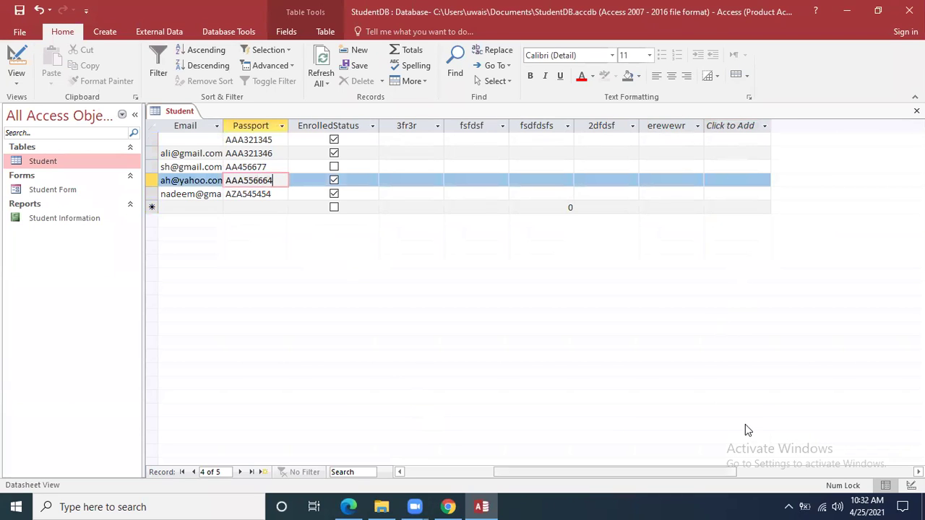
Freeze the SID and Name fields together in the Student table and check them against the last fields.
scroll(749, 430, "left", 4)
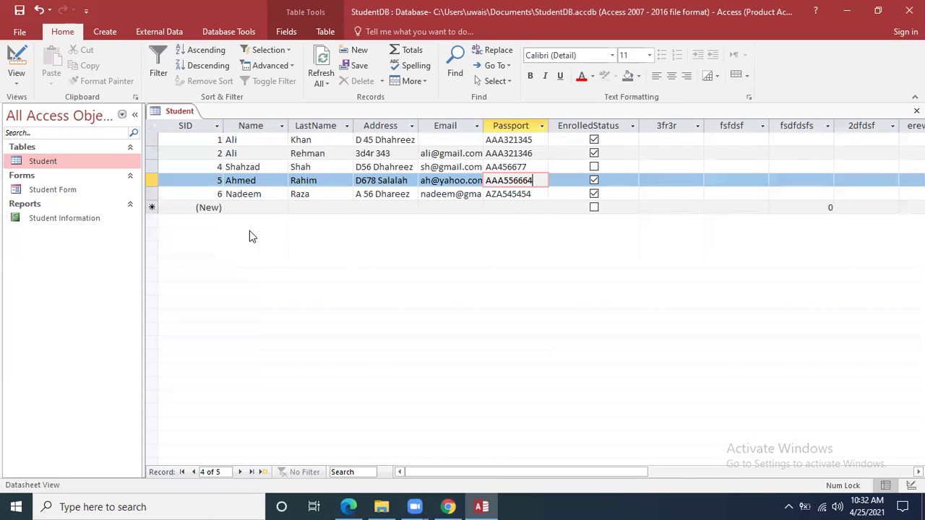
left_click(272, 125)
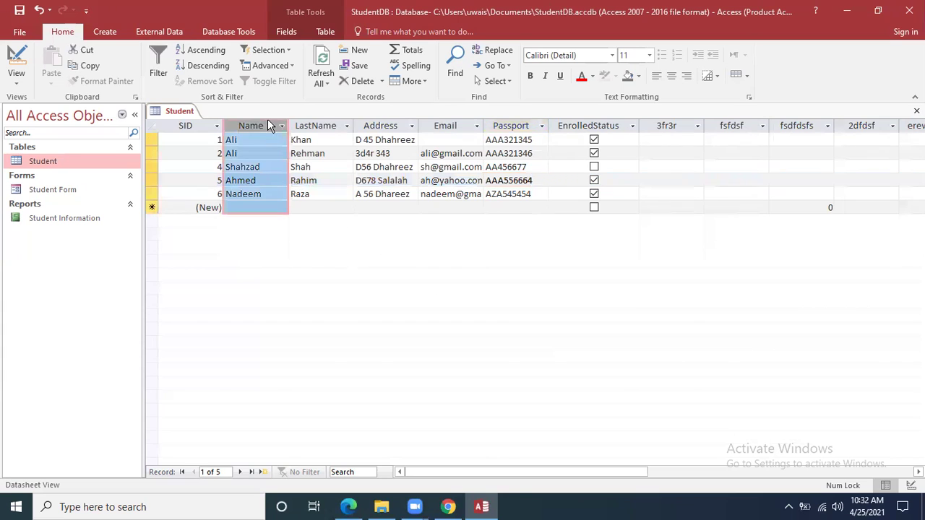
left_click(206, 126)
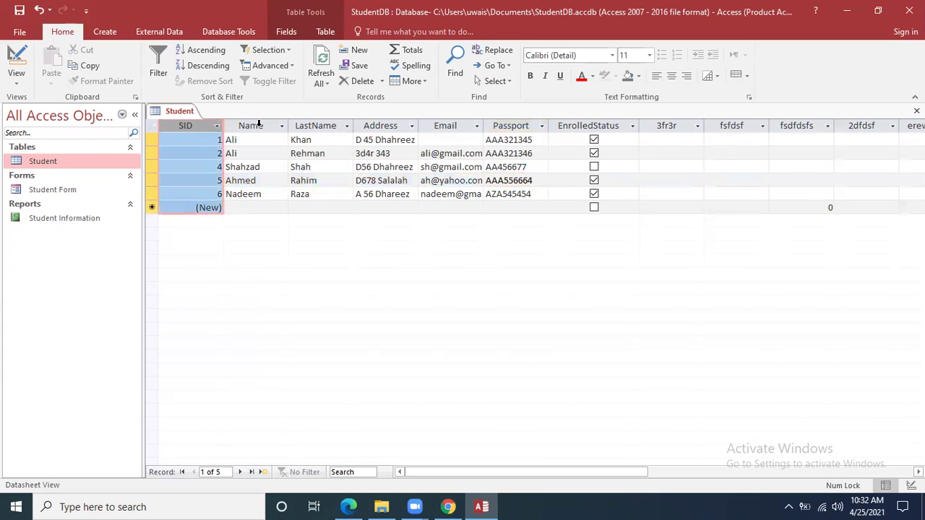
left_click(260, 127)
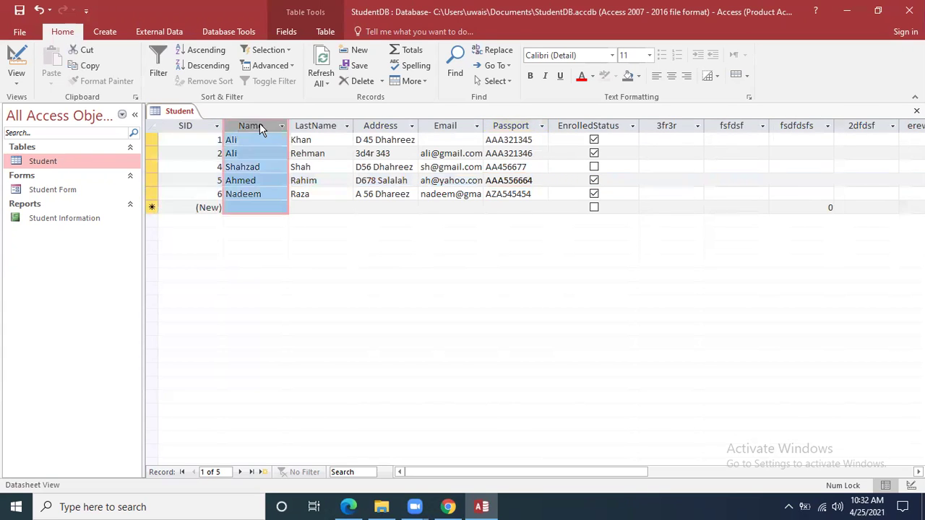
left_click(205, 130)
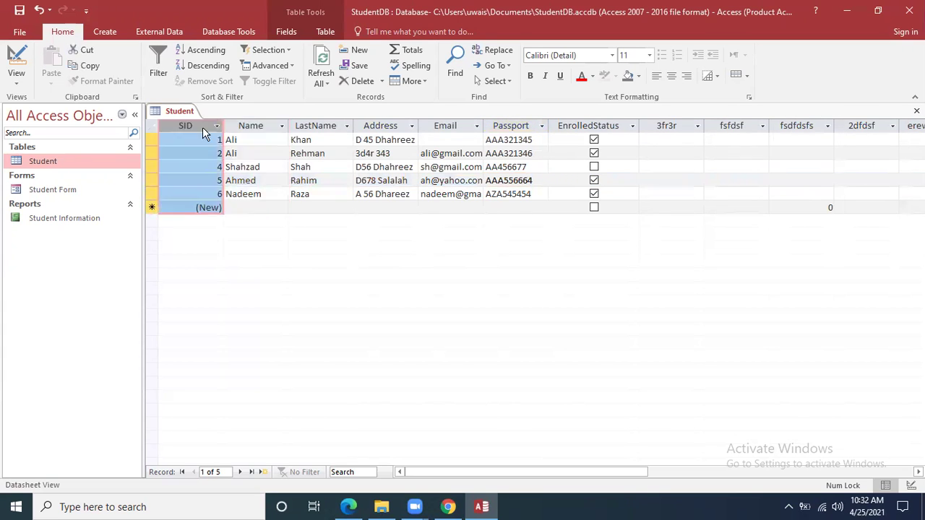
left_click(259, 124, "shift")
right_click(260, 128)
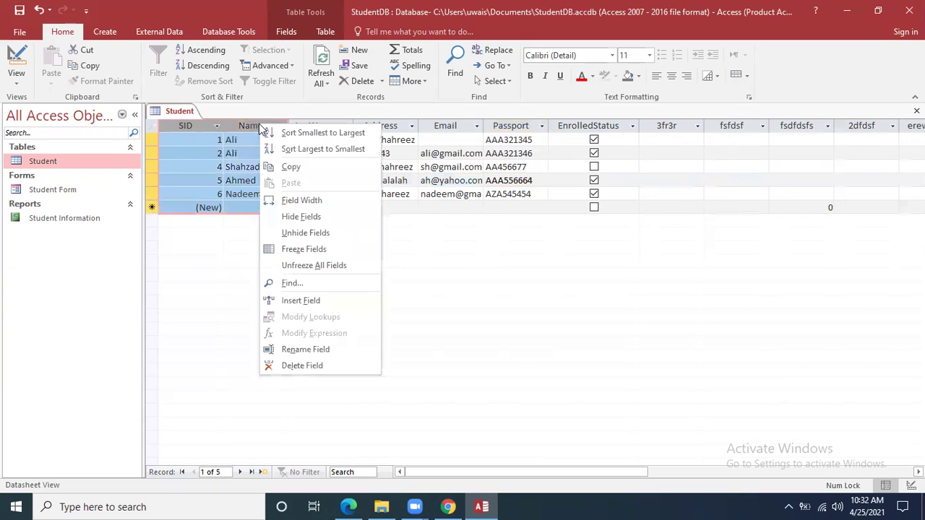
left_click(343, 248)
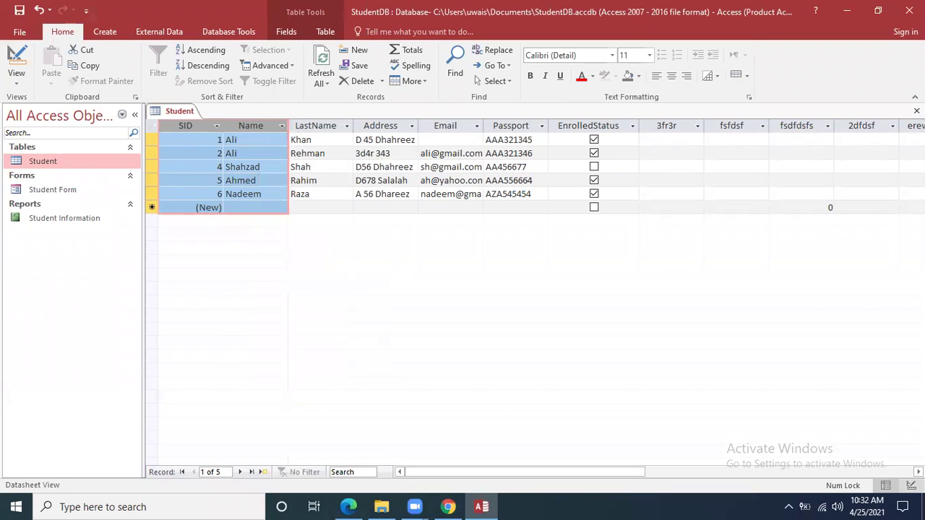
left_click_drag(520, 472, 601, 472)
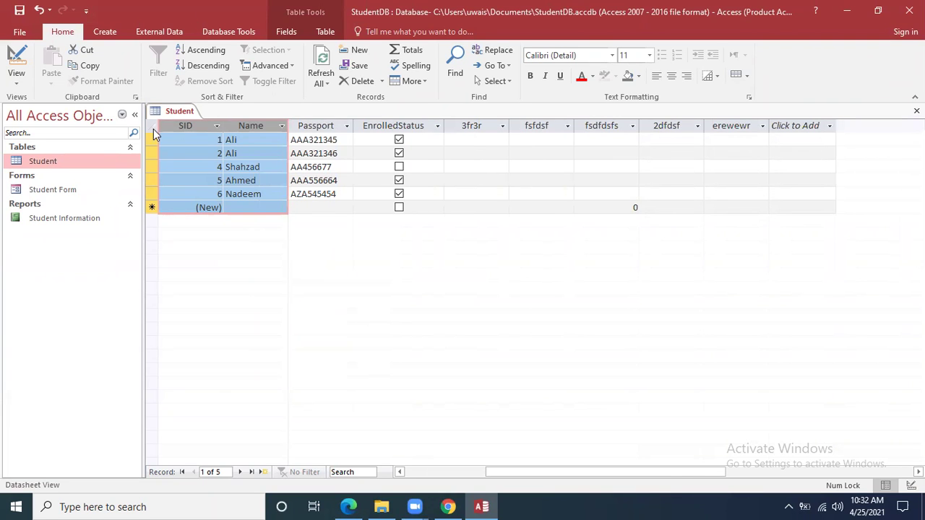
Examine how the frozen SID and Name fields stay beside the other Student fields across the table's width.
left_click(274, 182)
left_click(275, 194)
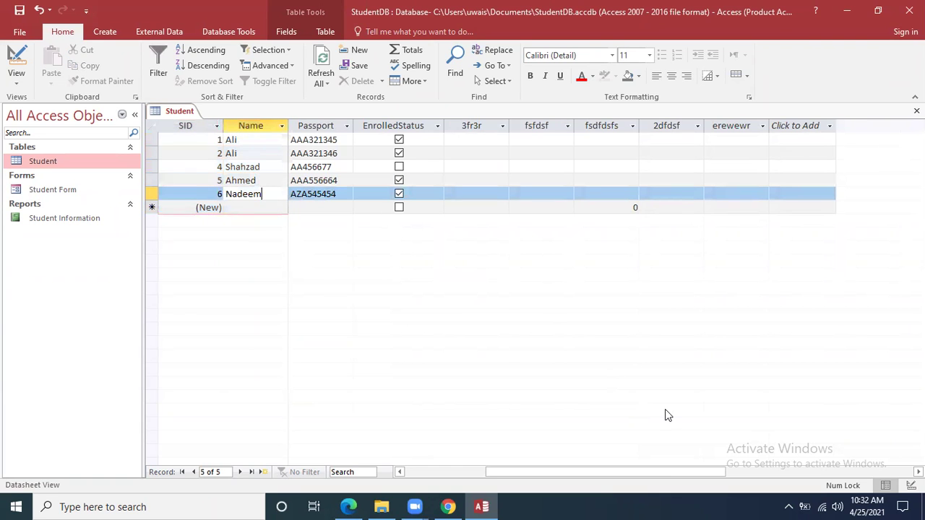
scroll(654, 431, "left", 3)
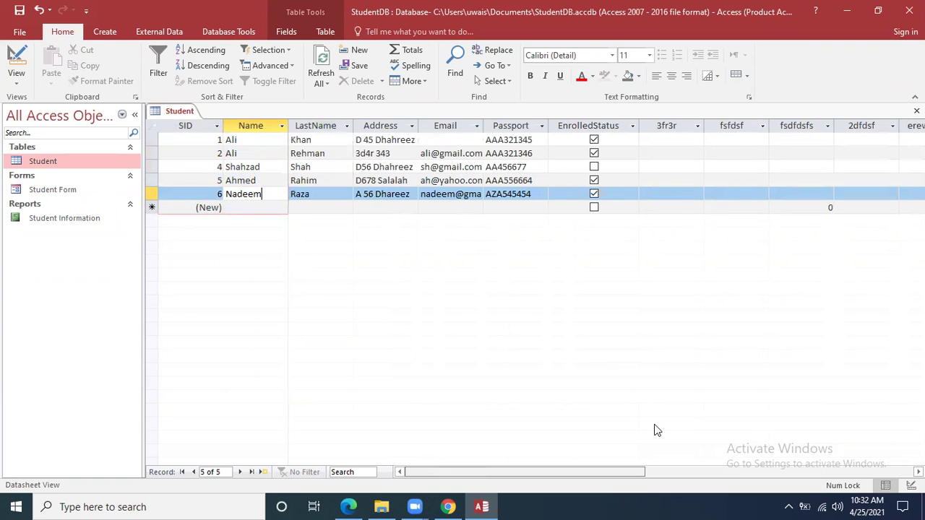
scroll(655, 431, "right", 1)
scroll(654, 431, "right", 1)
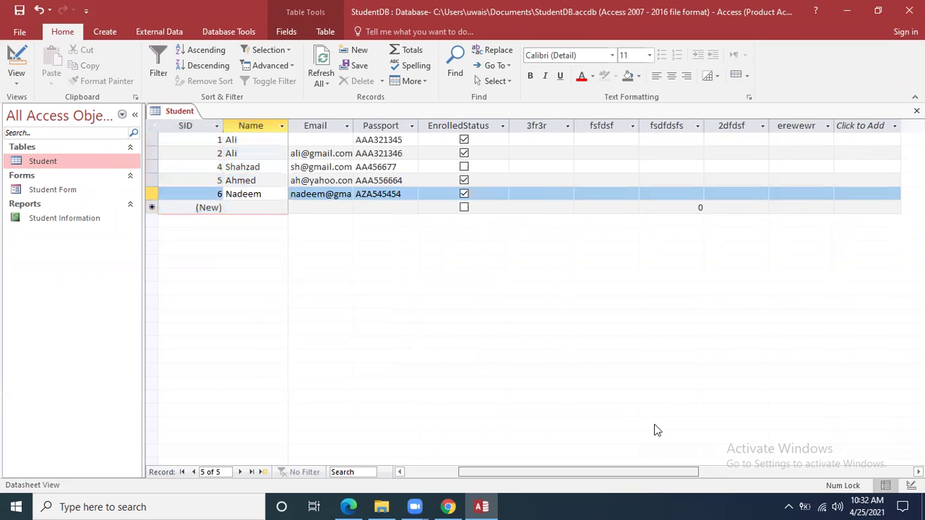
scroll(654, 430, "right", 1)
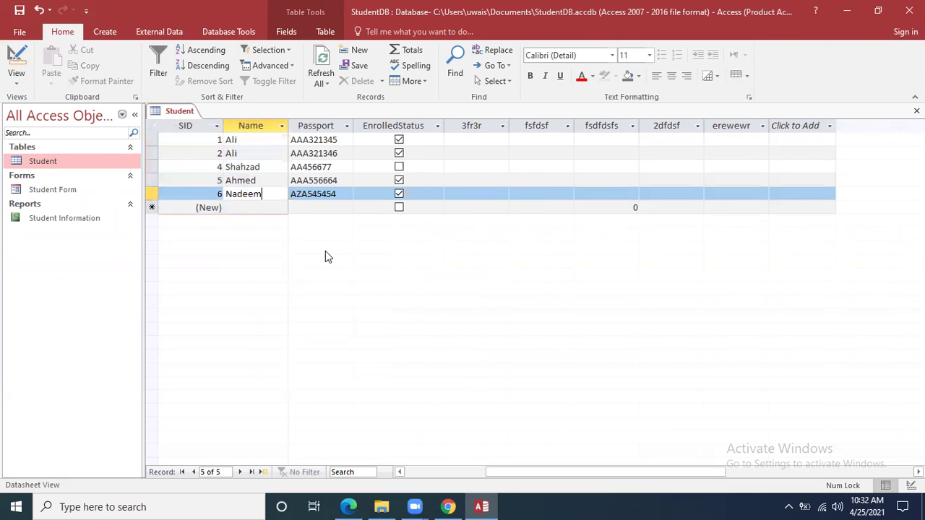
left_click(344, 142)
left_click(247, 180)
left_click(345, 178)
left_click_drag(346, 178, 199, 193)
left_click(202, 177)
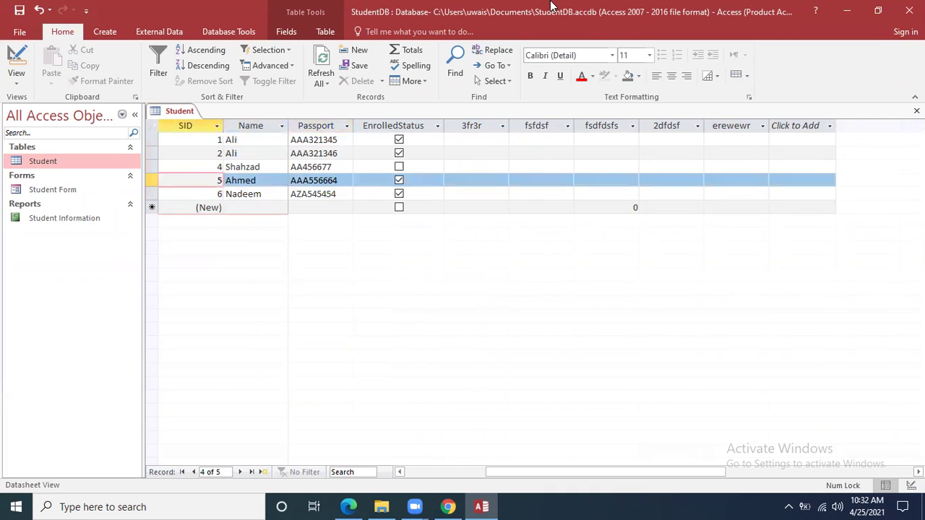
left_click(574, 55)
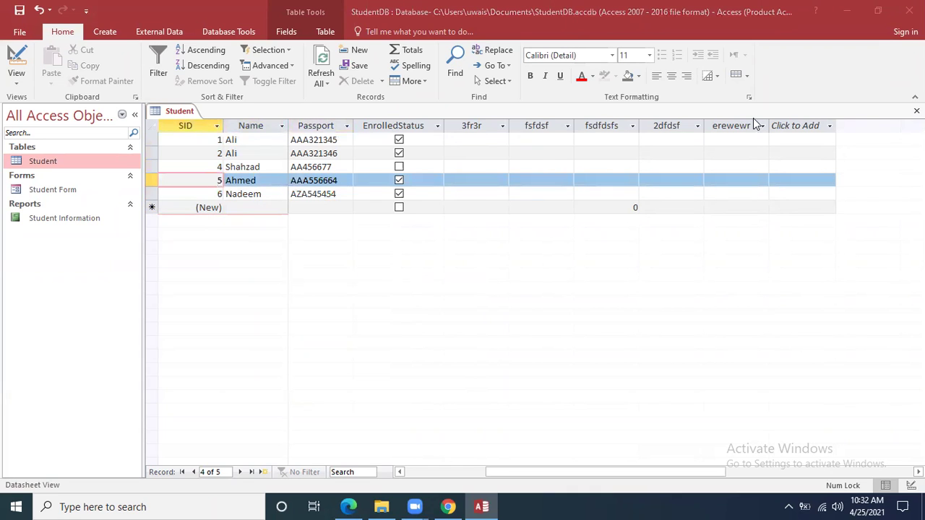
left_click(463, 279)
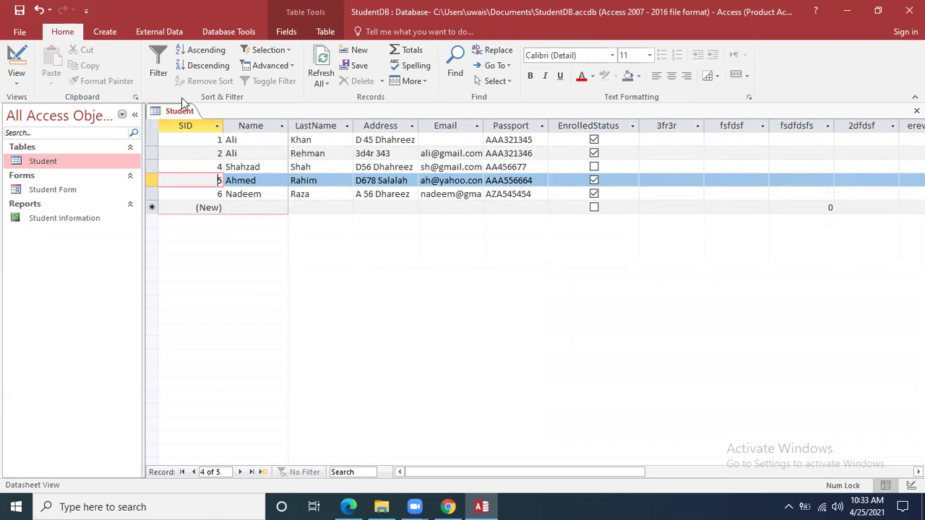
Unfreeze all fields in the Student table and check how SID and Name behave against the last fields.
left_click(190, 125)
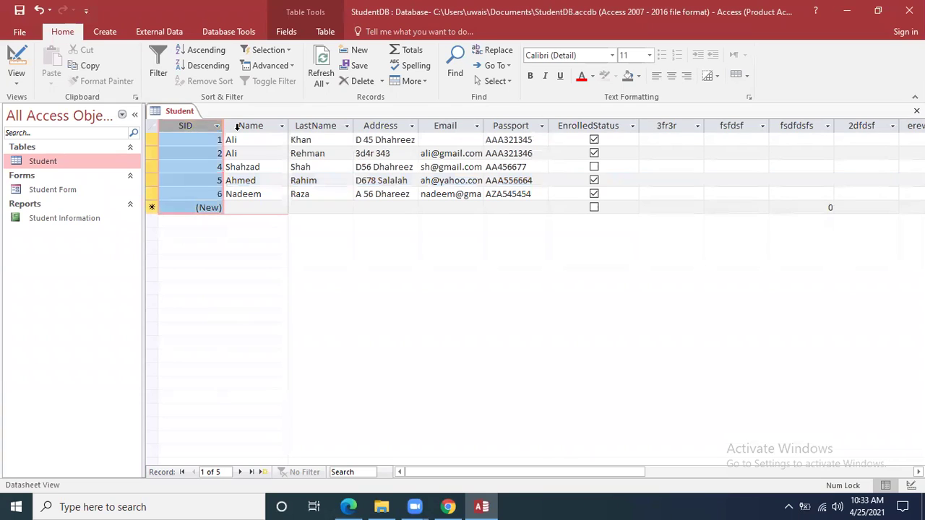
left_click(268, 127, "shift")
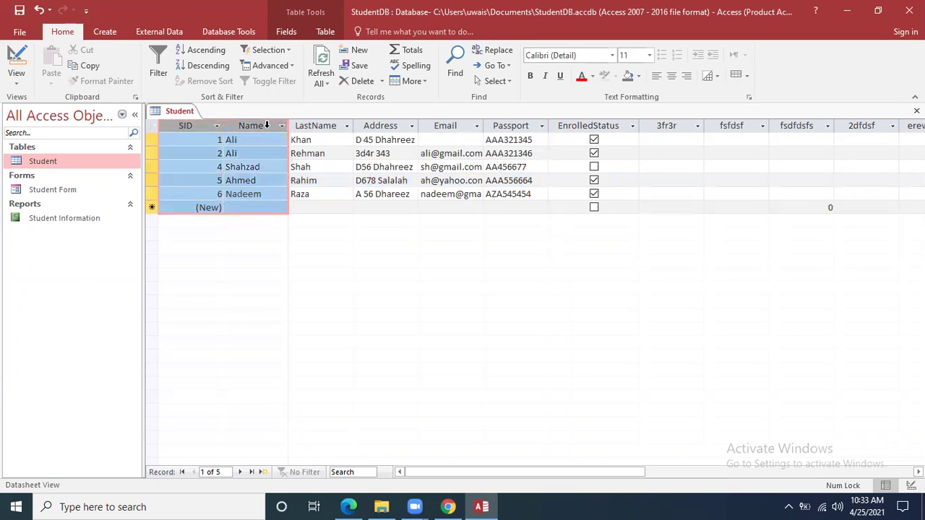
right_click(267, 128)
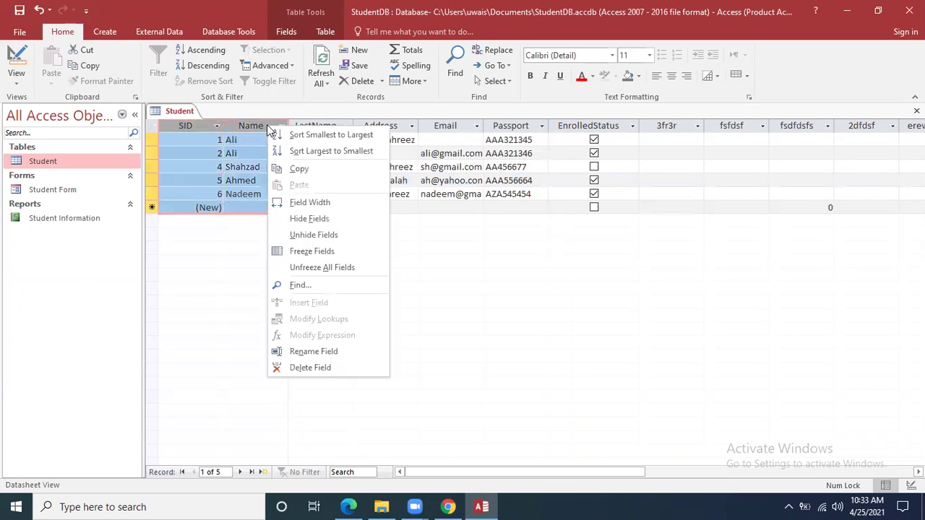
left_click(353, 278)
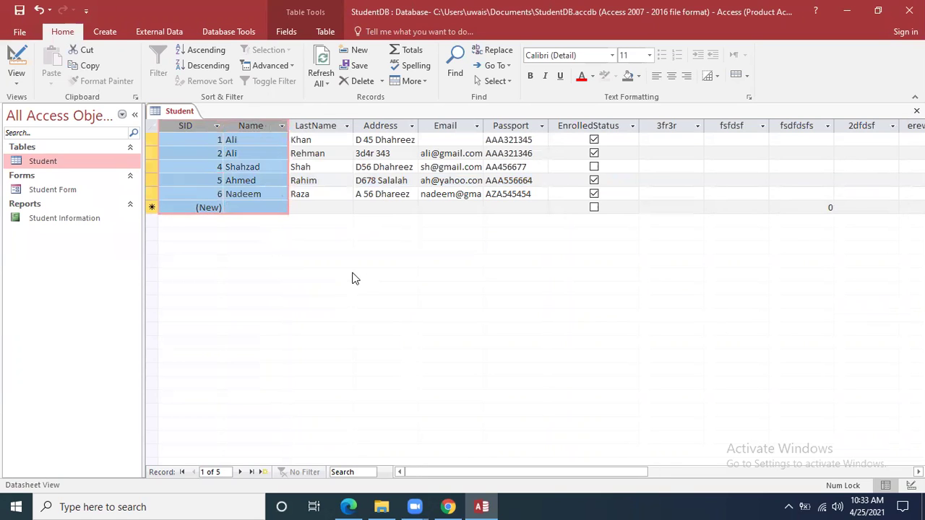
left_click(289, 179)
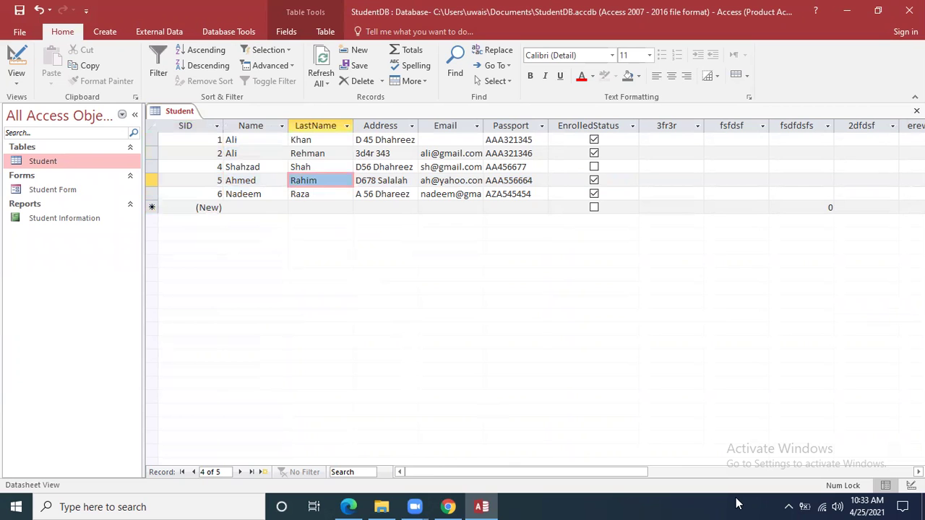
left_click_drag(634, 472, 654, 474)
Minimize the open windows, return to Access and view the Student table's fields from EnrolledStatus to erewewr.
left_click(448, 506)
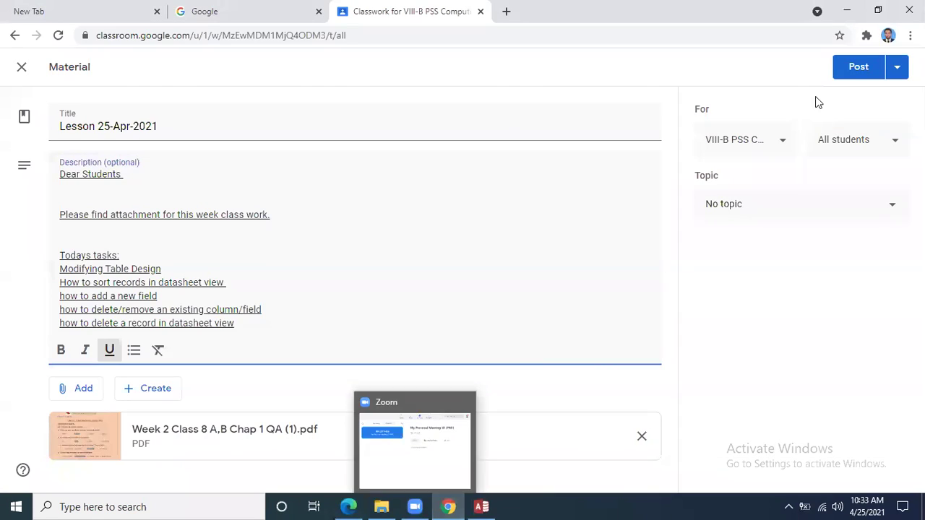
left_click(847, 10)
left_click(848, 10)
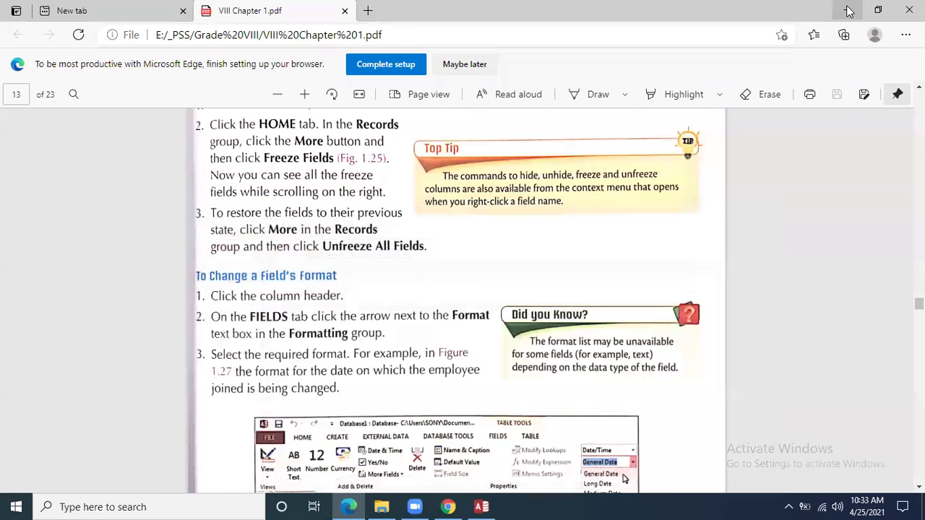
left_click(849, 10)
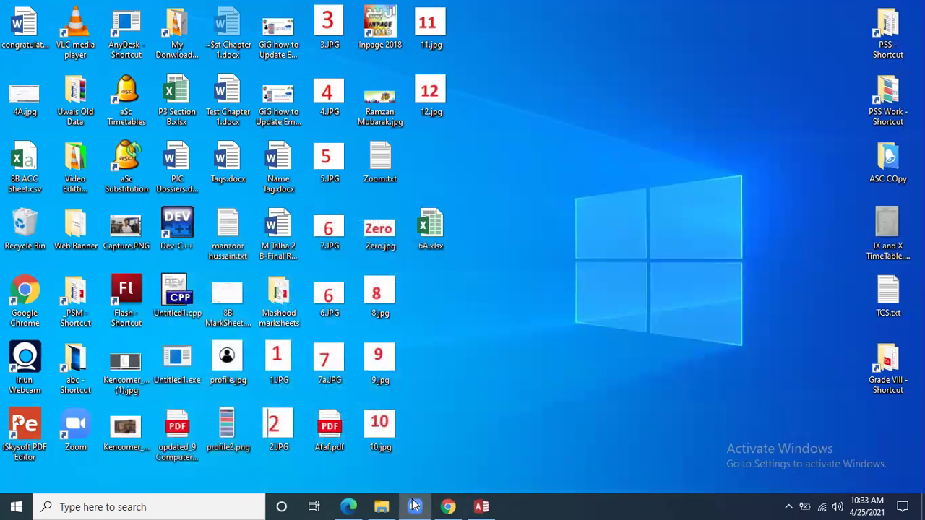
left_click(481, 507)
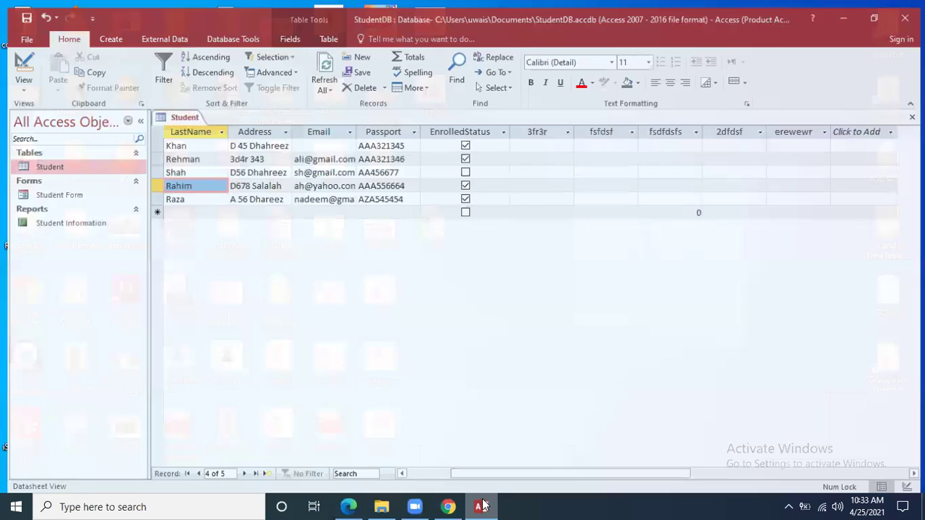
left_click_drag(649, 472, 730, 492)
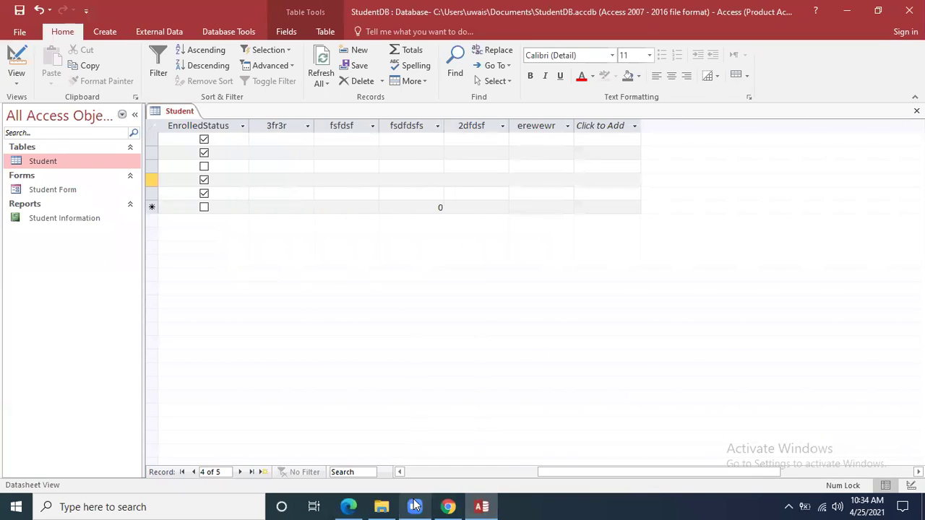
mouse_move(415, 506)
left_click(424, 458)
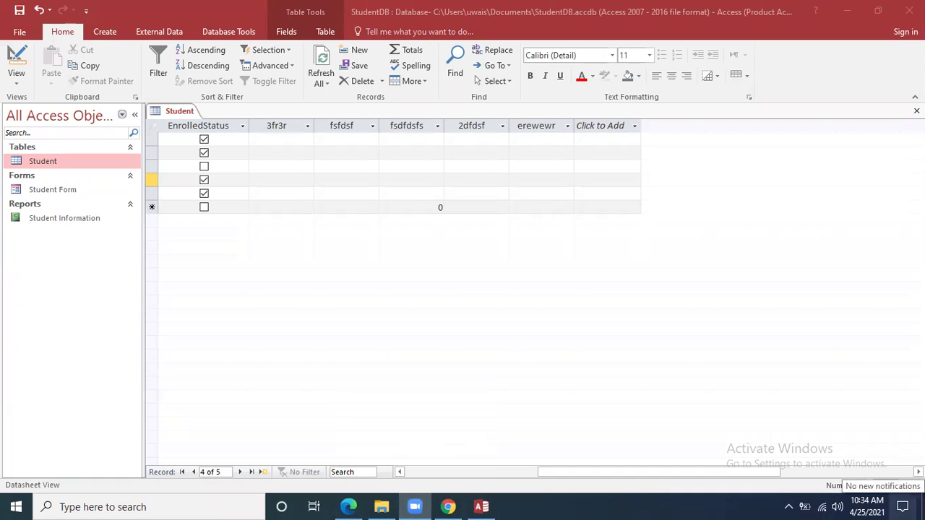
left_click(903, 507)
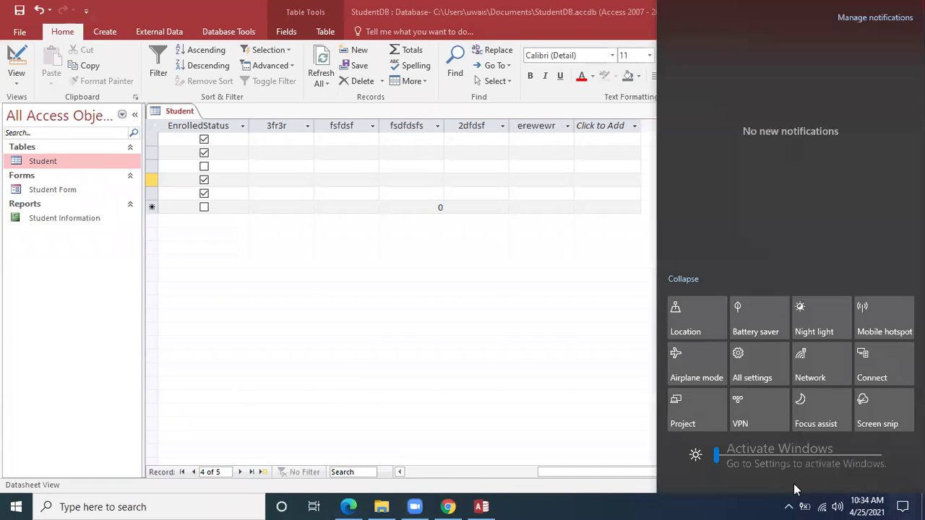
left_click(796, 489)
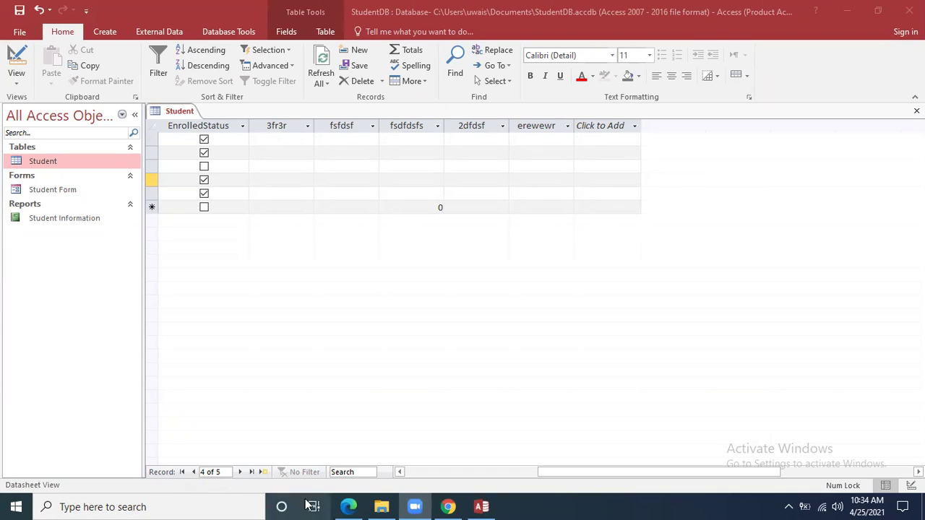
Switch to Google Classroom in Chrome and append the line "How to hide/unhide feilds" to the material's description.
mouse_move(365, 506)
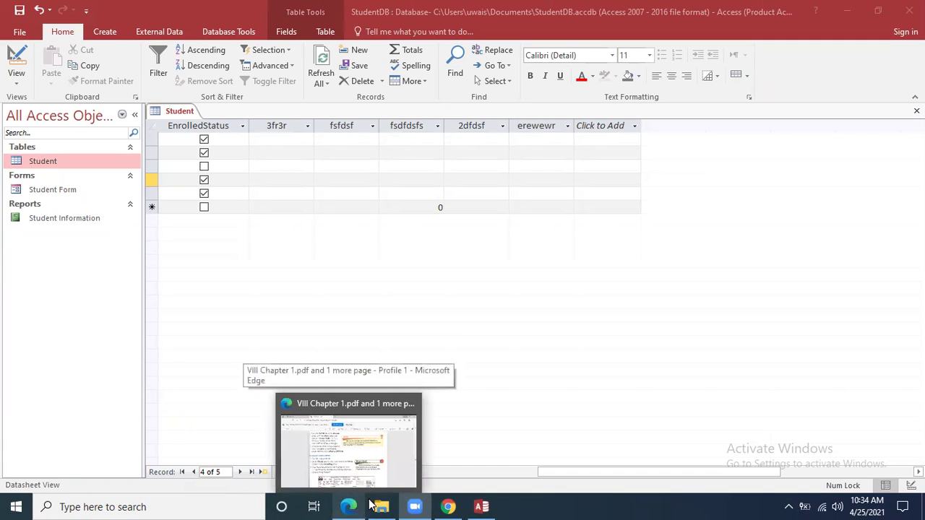
left_click(448, 506)
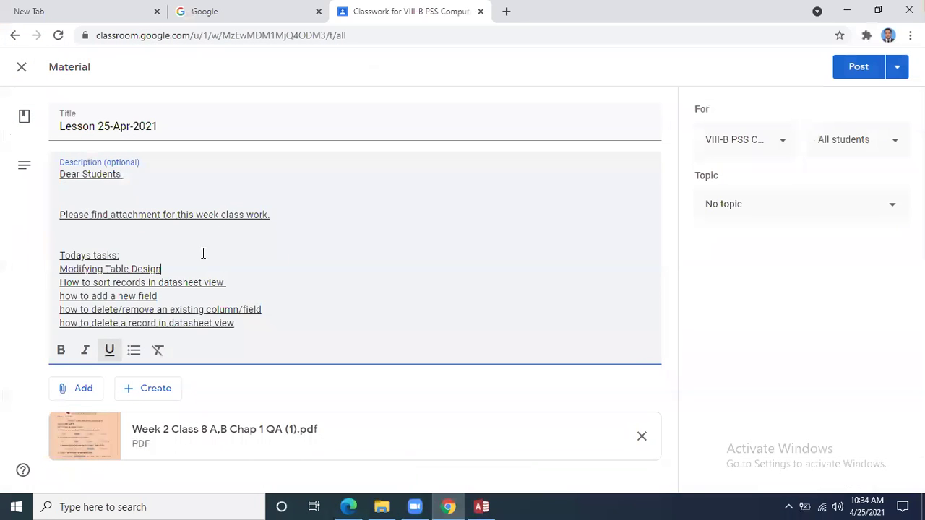
left_click(249, 325)
key("Return")
type("How to hide/unhide feilds")
key("Return")
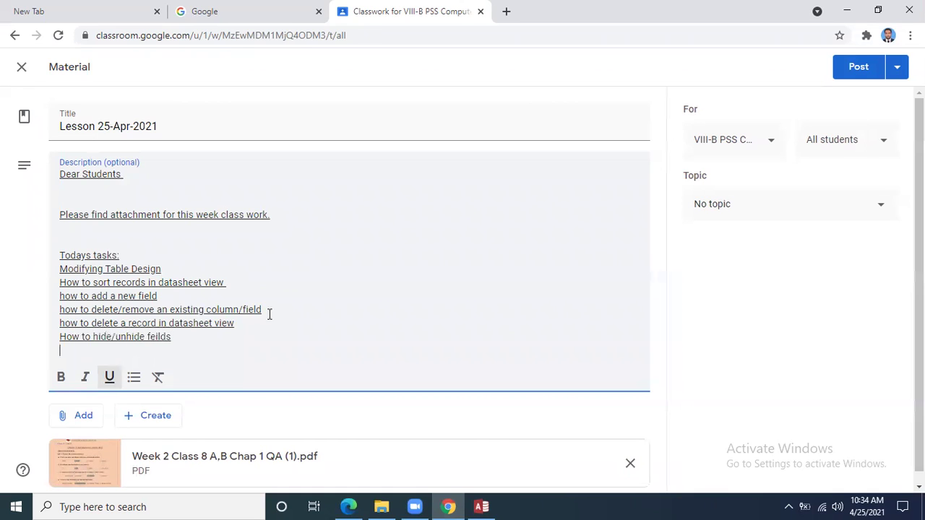
Add the line "How to freez/unfreez fields." at the end of the description's task list.
type("Ho w")
key("BackSpace")
type("to")
key("BackSpace")
key("BackSpace")
key("BackSpace")
type("w to freez")
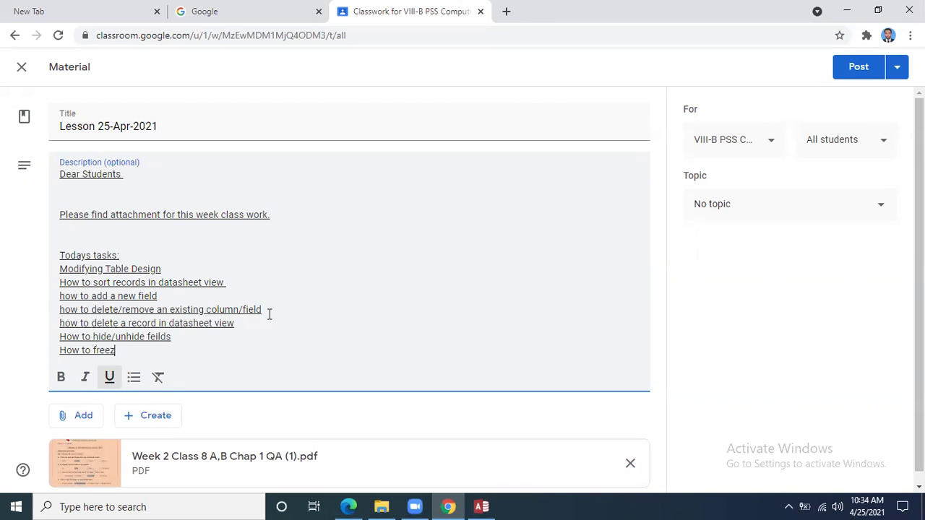
type("/unfreez")
type(" fe")
type("ield")
type("s.")
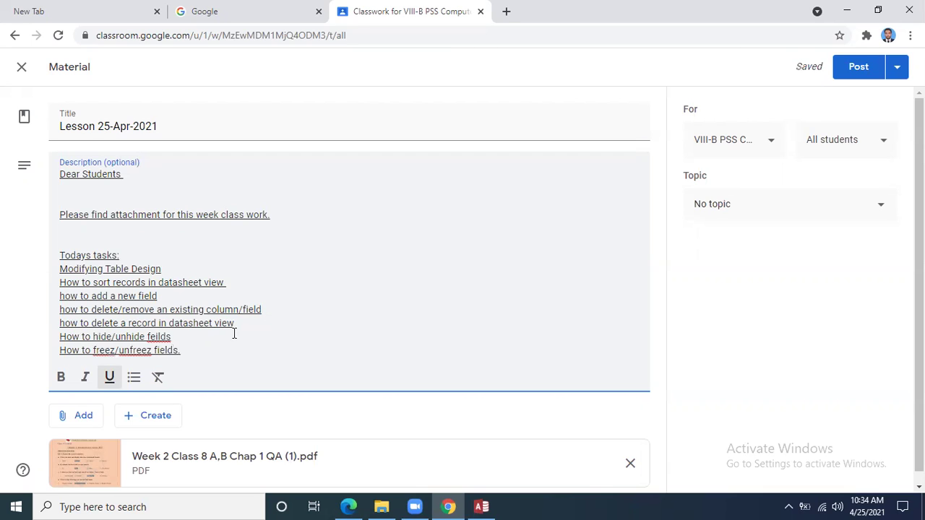
Correct the misspelled words in the last two description lines to "unfreeze", "freeze" and "fields".
right_click(132, 351)
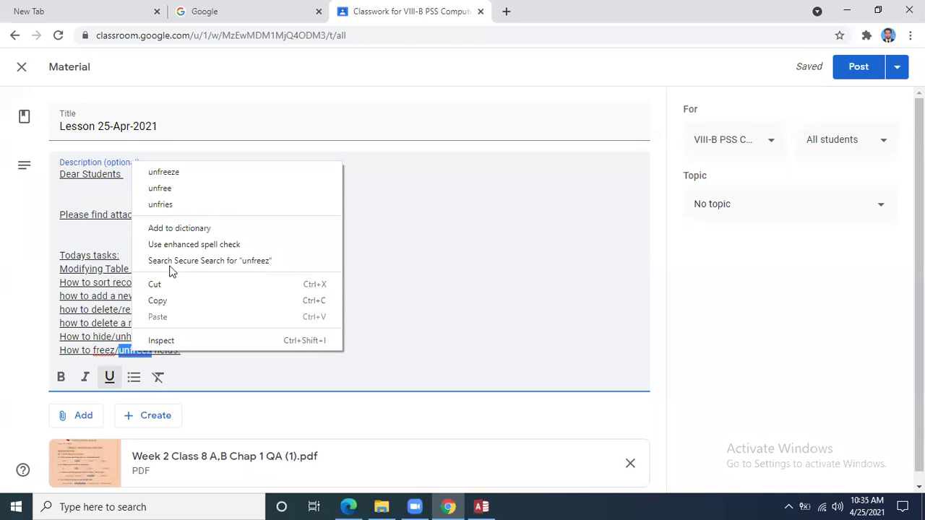
left_click(165, 173)
right_click(101, 350)
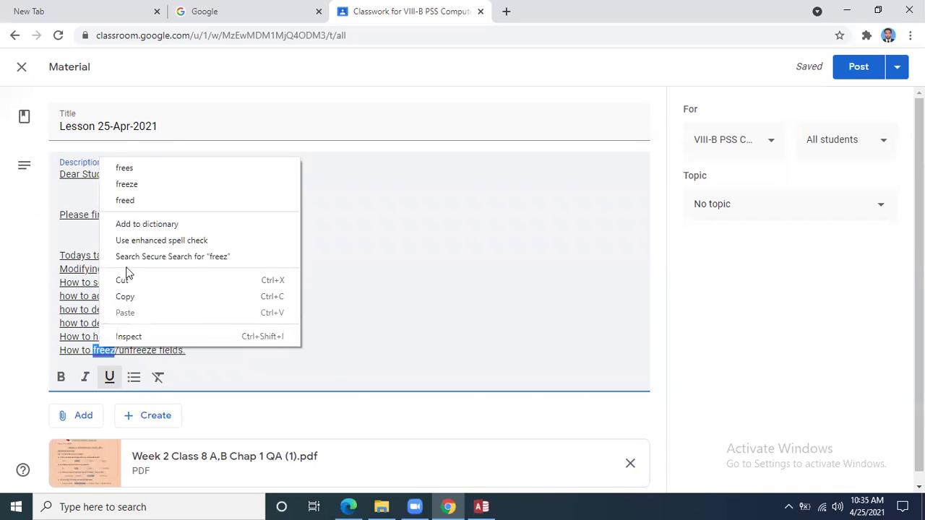
left_click(149, 185)
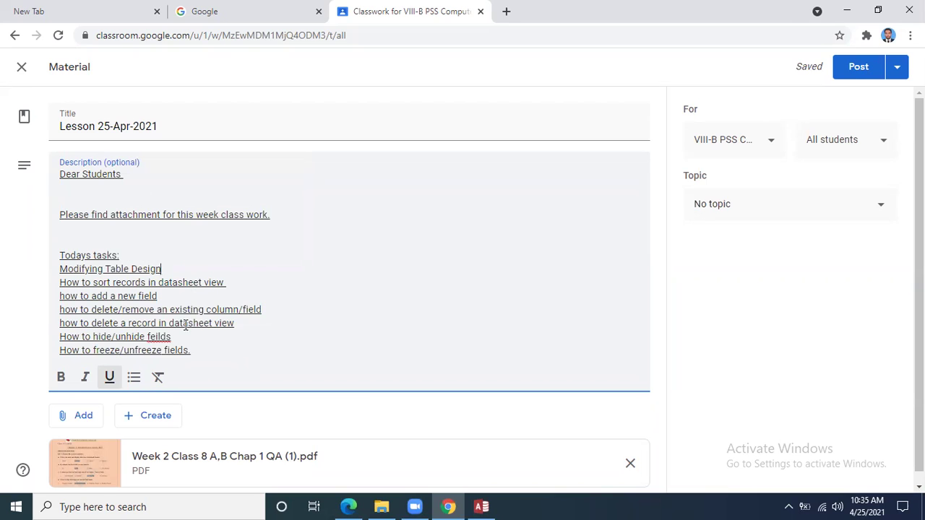
right_click(167, 337)
left_click(193, 342)
left_click(274, 296)
Remove the attached Week 2 Class 8 A,B Chap 1 QA (1).pdf and post the Lesson 25-Apr-2021 material.
scroll(415, 428, "down", 1)
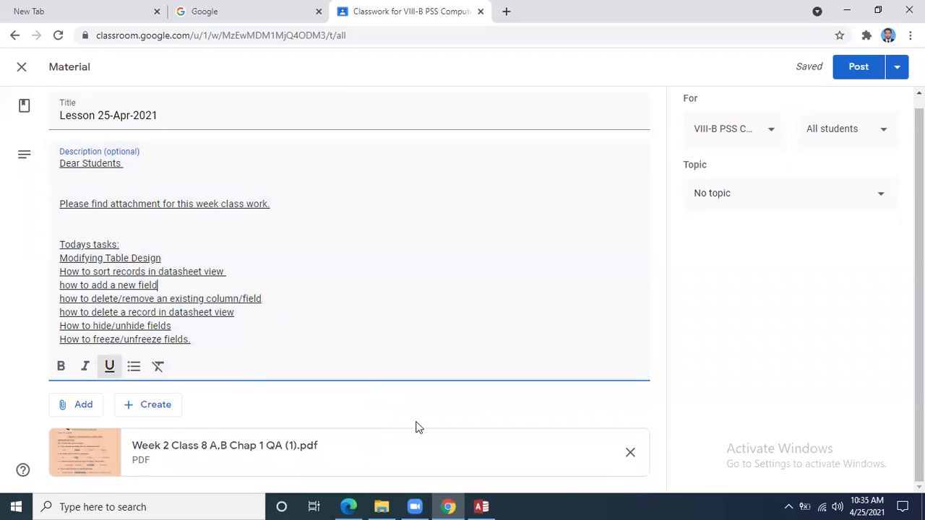
left_click(630, 453)
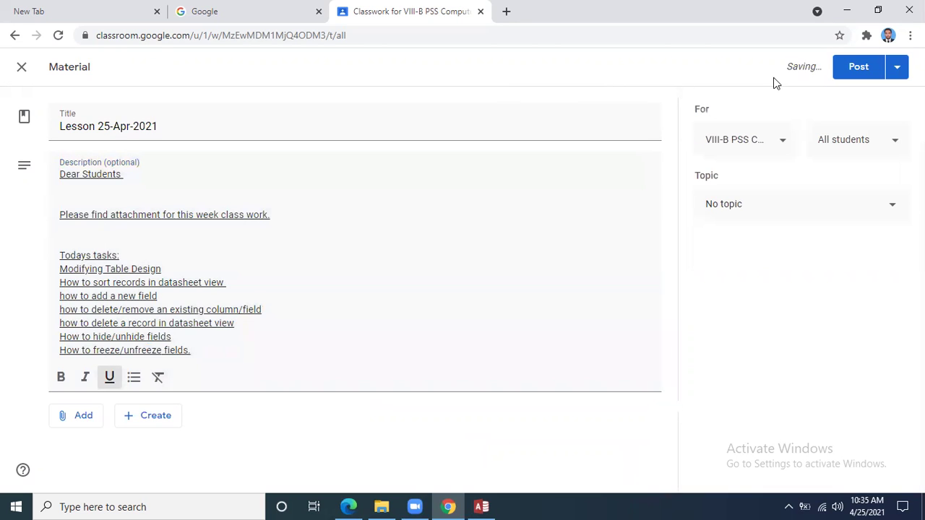
left_click(871, 66)
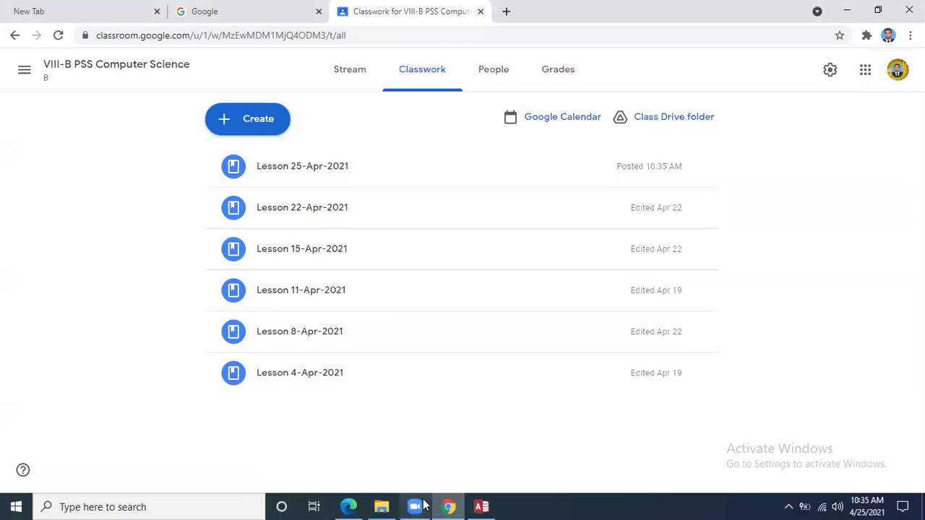
Close the Zoom window and minimize Chrome and Access to reach the desktop.
left_click(416, 507)
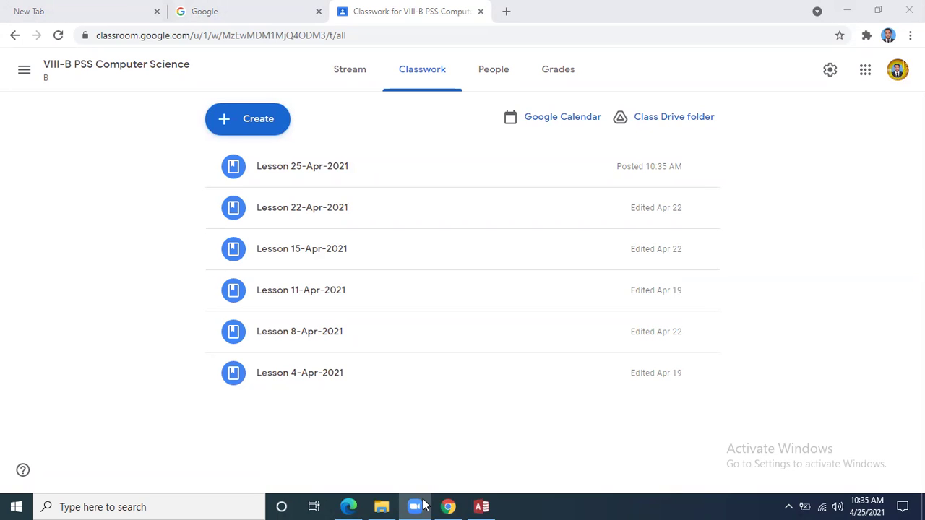
left_click(909, 10)
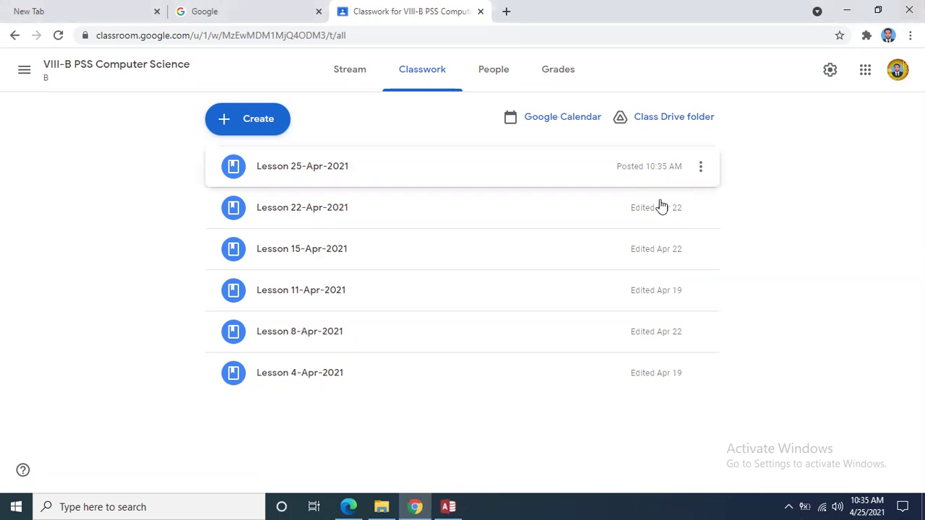
left_click(854, 9)
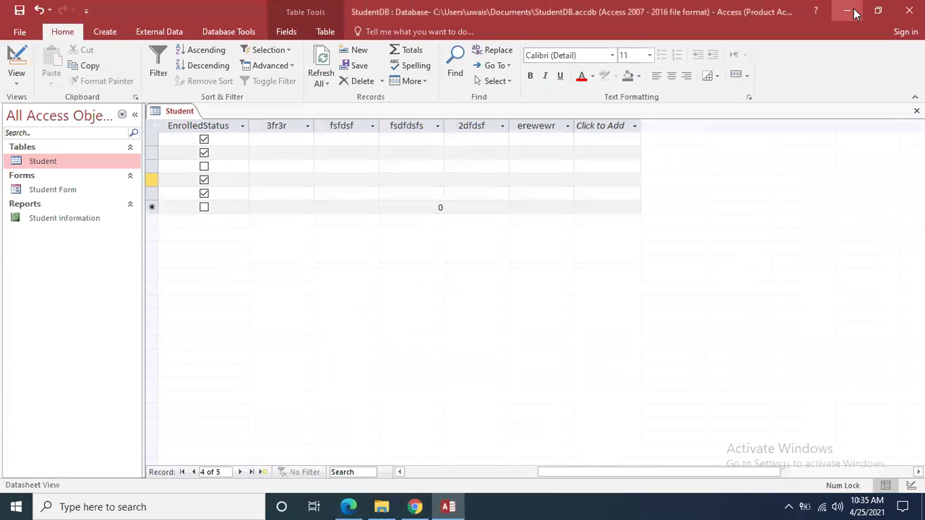
left_click(854, 8)
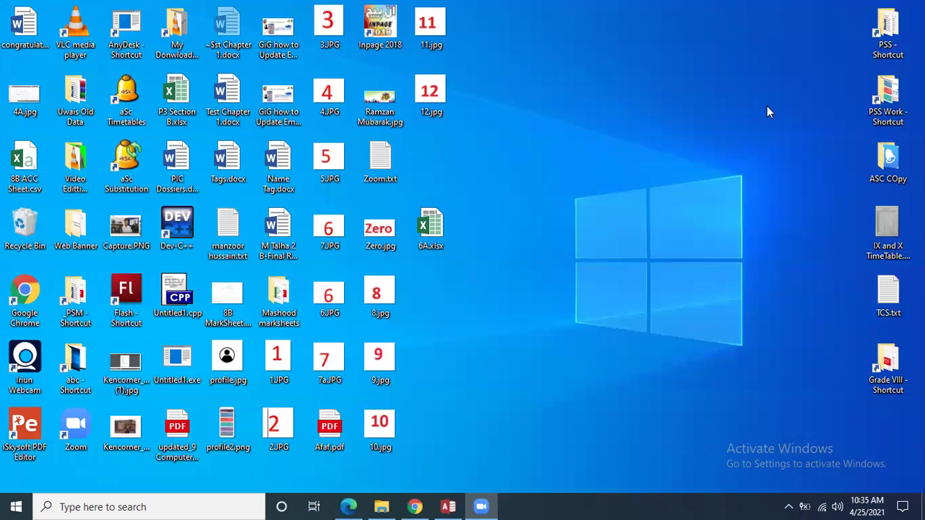
left_click(479, 506)
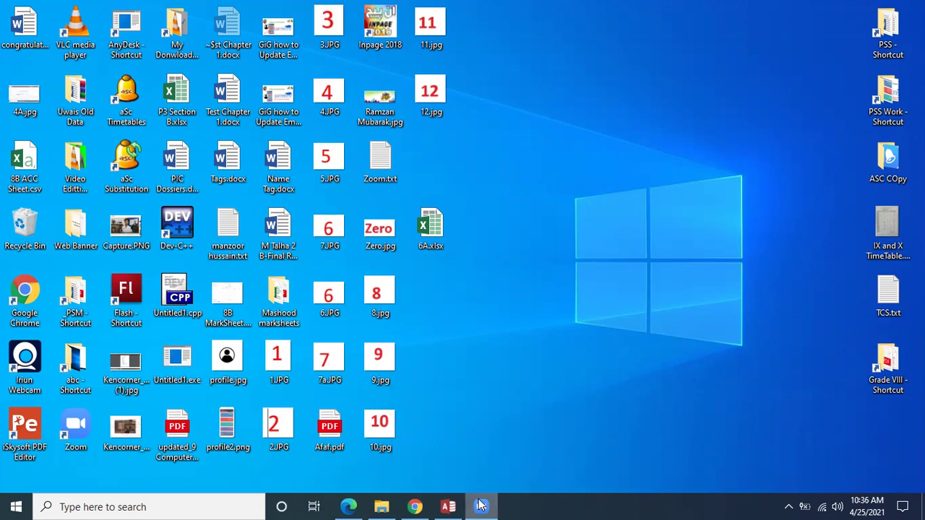
right_click(479, 506)
key("Up")
key("Return")
right_click(490, 506)
key("Down")
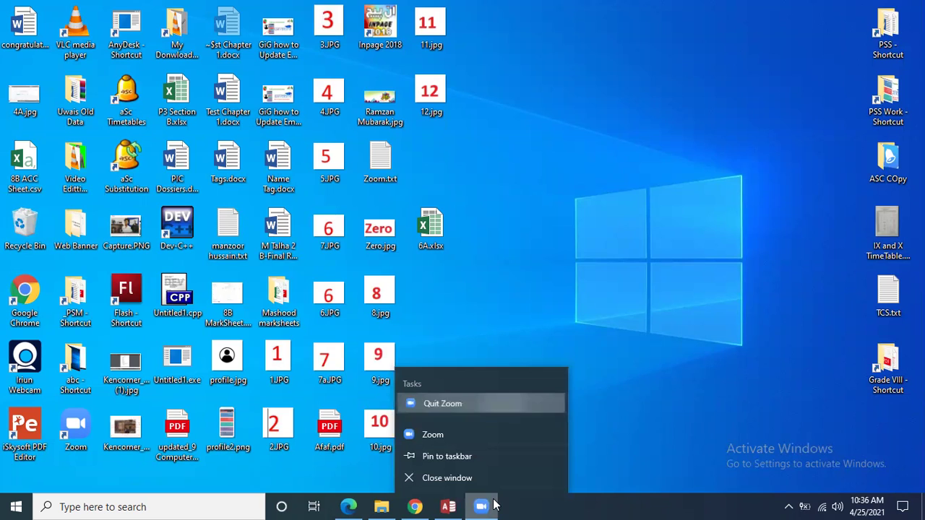
key("Escape")
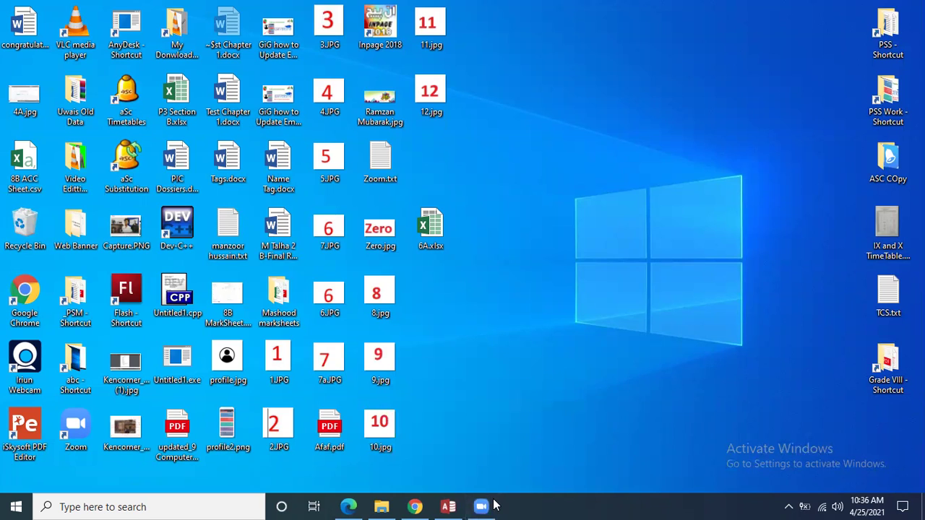